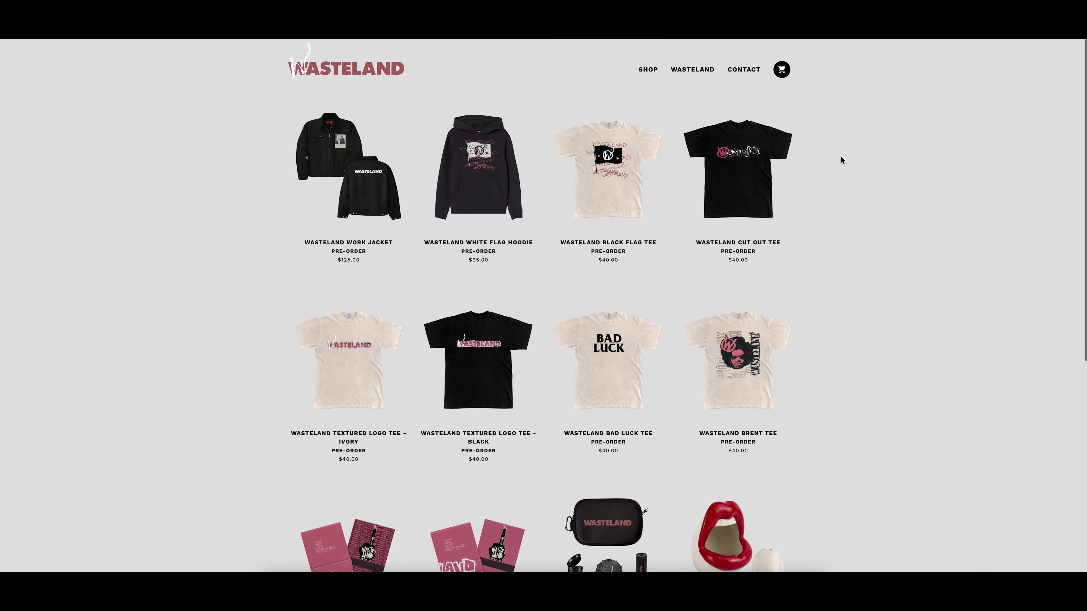
scroll(386, 314, "down", 2)
scroll(407, 312, "down", 1)
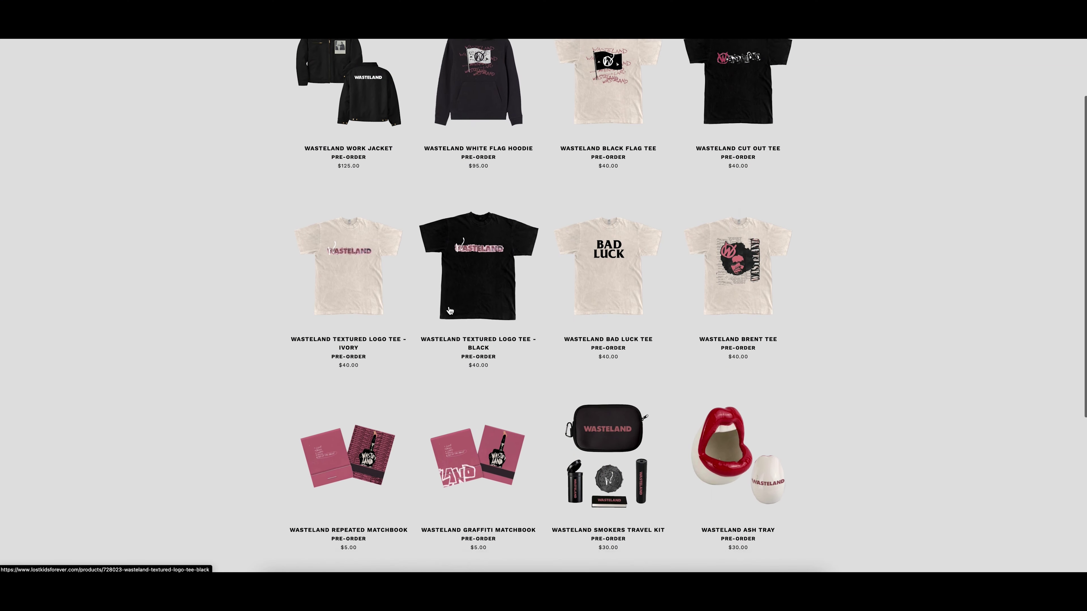
scroll(449, 311, "down", 5)
scroll(449, 310, "up", 2)
scroll(449, 310, "up", 3)
scroll(447, 305, "up", 3)
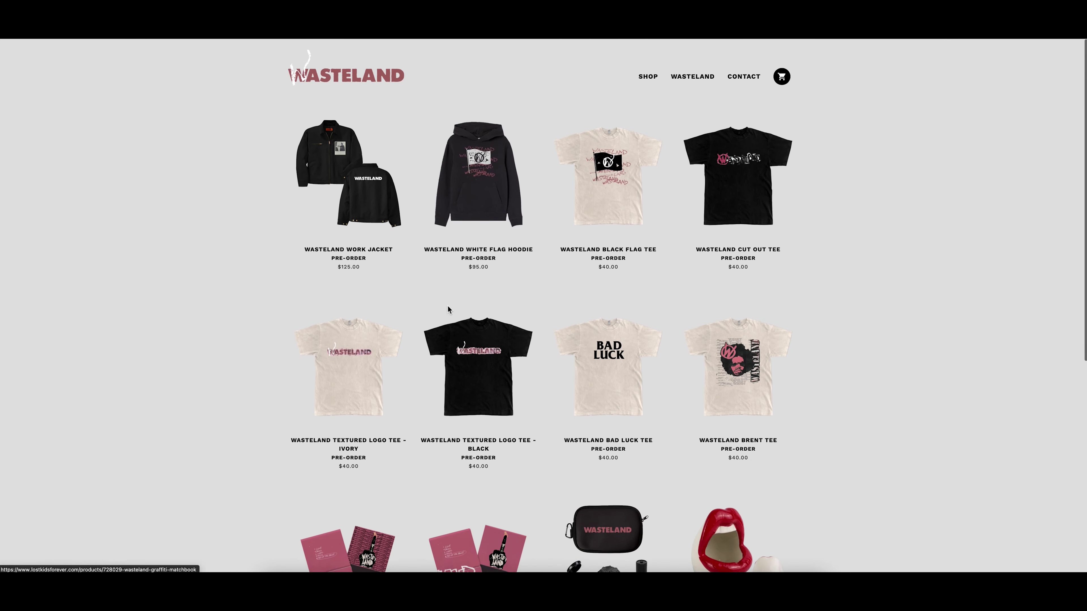
scroll(384, 208, "up", 3)
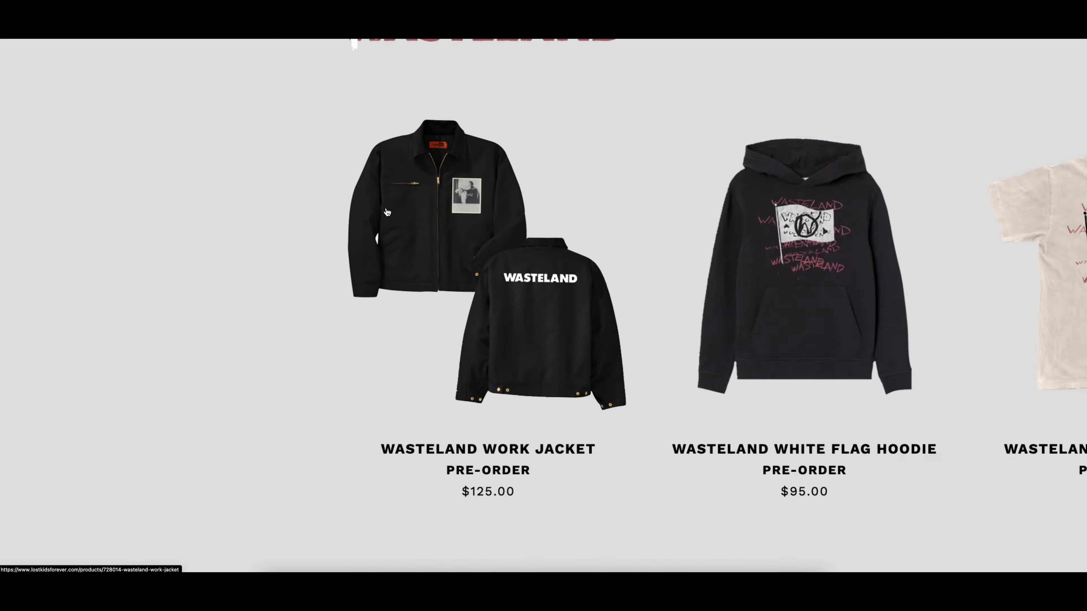
scroll(428, 240, "up", 2)
scroll(581, 299, "up", 2)
scroll(581, 299, "right", 3)
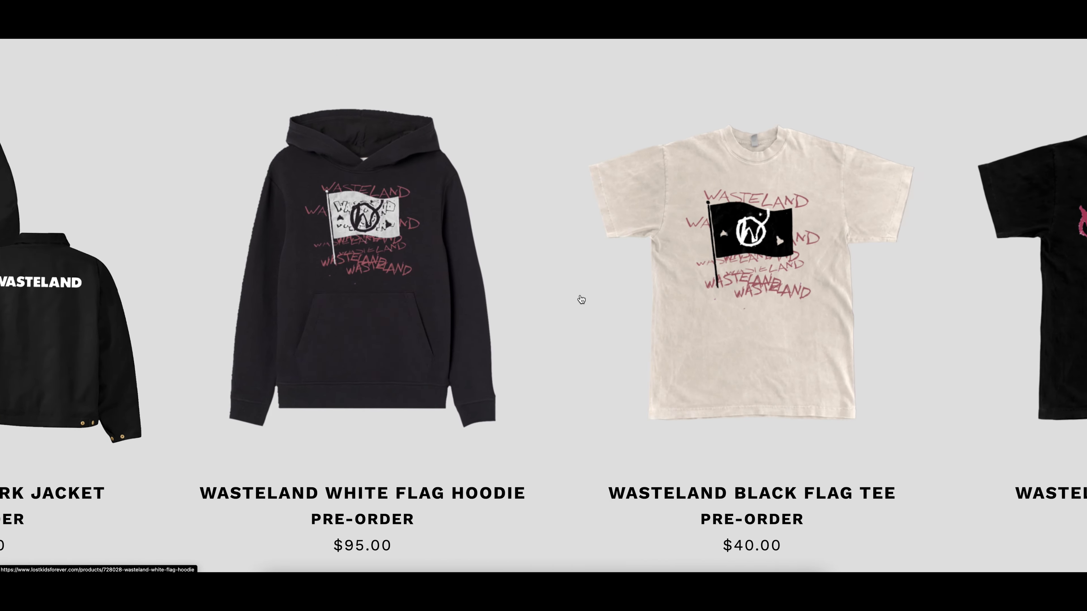
scroll(581, 299, "right", 5)
scroll(581, 299, "right", 1)
scroll(581, 299, "down", 5)
scroll(582, 299, "down", 5)
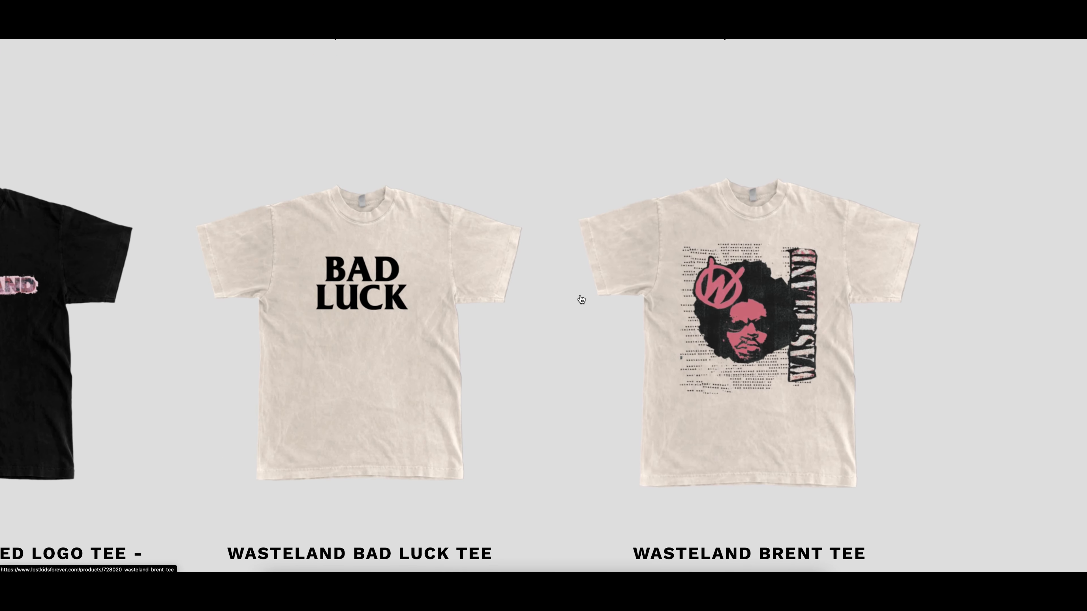
scroll(581, 298, "left", 5)
scroll(581, 299, "left", 2)
scroll(581, 299, "left", 5)
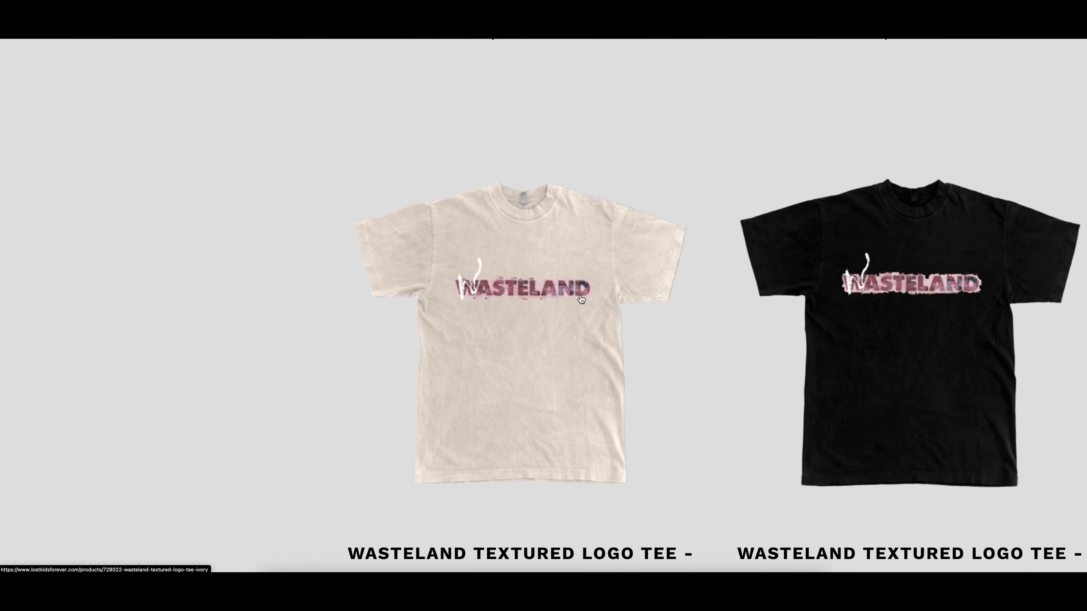
scroll(581, 299, "down", 5)
scroll(582, 299, "down", 1)
scroll(581, 299, "down", 4)
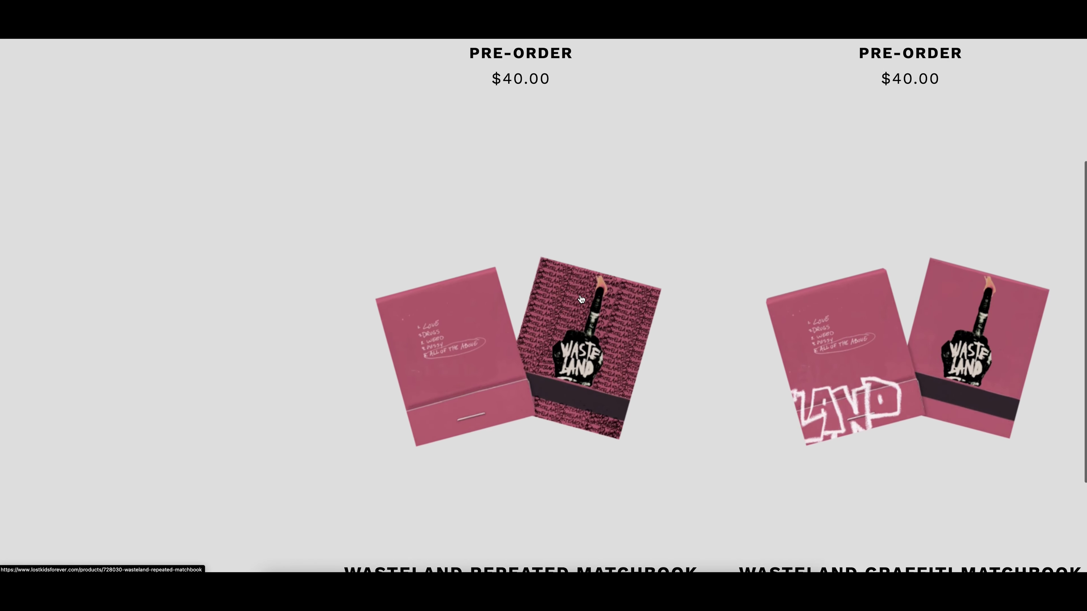
scroll(581, 299, "down", 1)
scroll(581, 299, "right", 3)
scroll(581, 299, "right", 2)
scroll(581, 299, "down", 3)
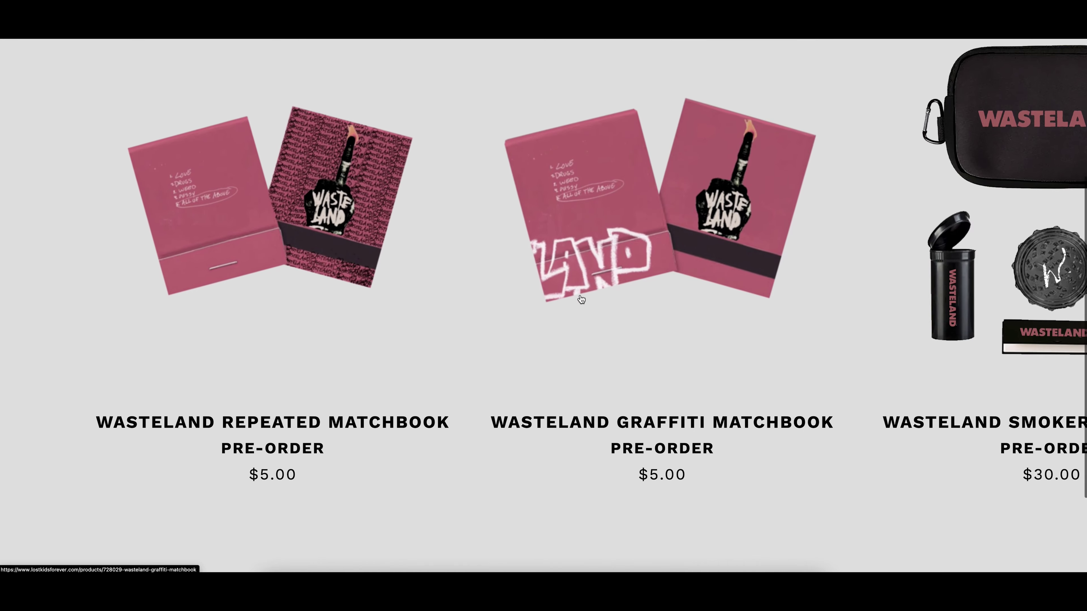
scroll(581, 299, "down", 5)
scroll(581, 299, "down", 2)
scroll(579, 295, "down", 3)
scroll(579, 295, "down", 3)
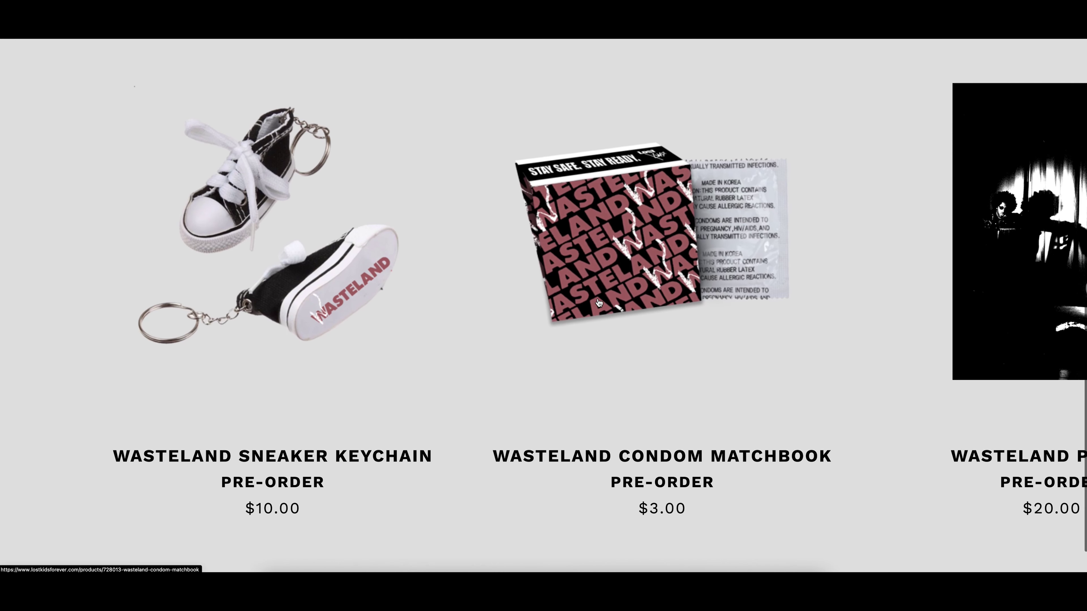
scroll(815, 305, "right", 2)
scroll(805, 280, "right", 1)
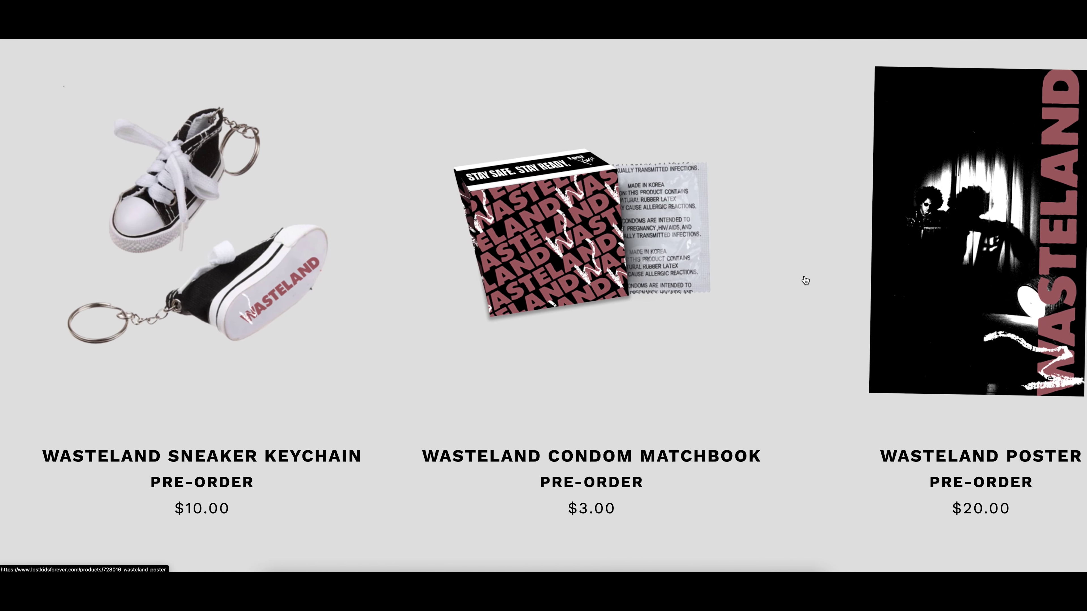
scroll(678, 280, "up", 5)
scroll(677, 281, "up", 1)
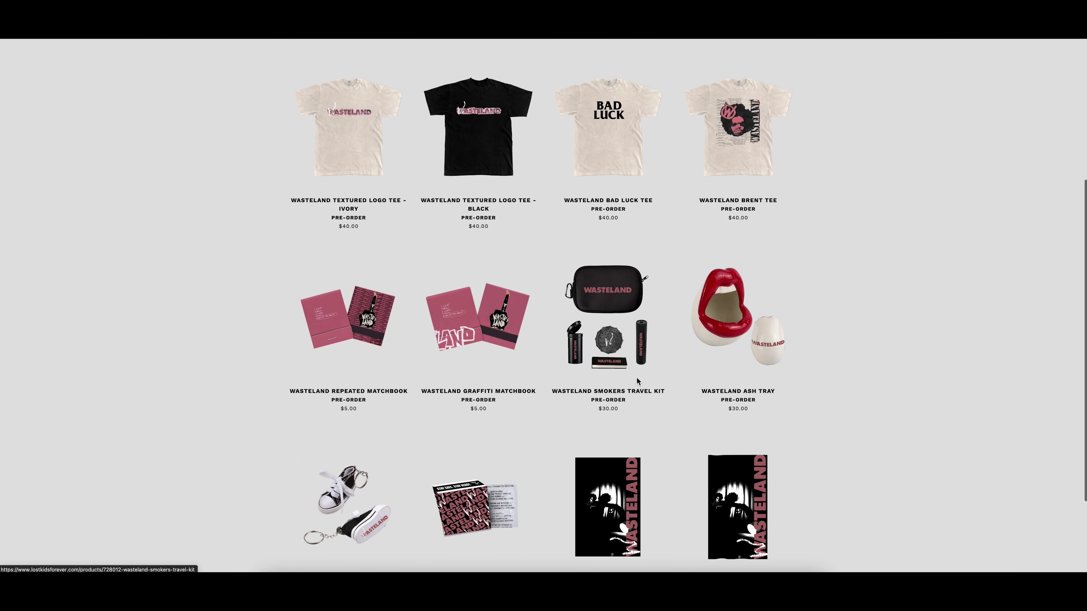
scroll(692, 415, "down", 3)
scroll(691, 415, "down", 1)
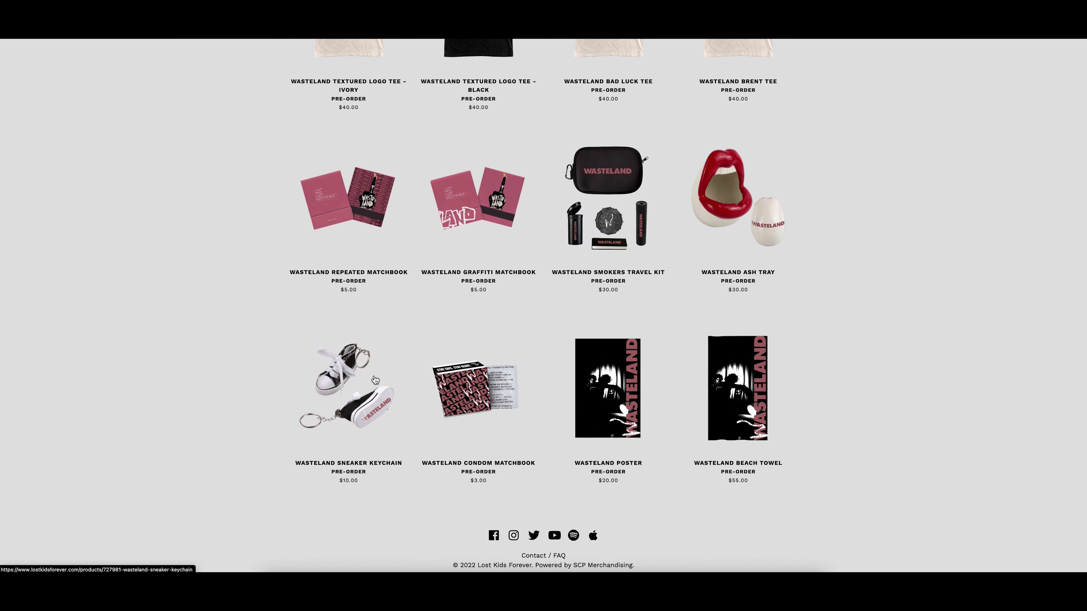
scroll(832, 380, "up", 1)
scroll(833, 379, "up", 2)
scroll(832, 384, "up", 2)
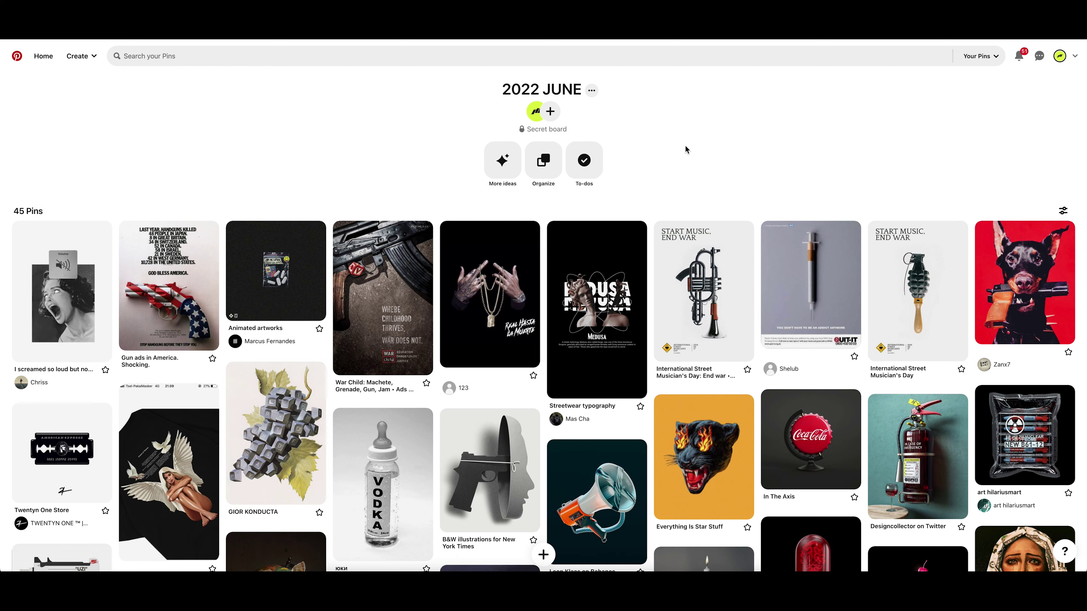
Scroll through the 45 pins of the 2022 JUNE board to its end and back up
scroll(685, 148, "down", 1)
scroll(685, 149, "down", 1)
scroll(685, 149, "down", 1)
scroll(685, 148, "down", 2)
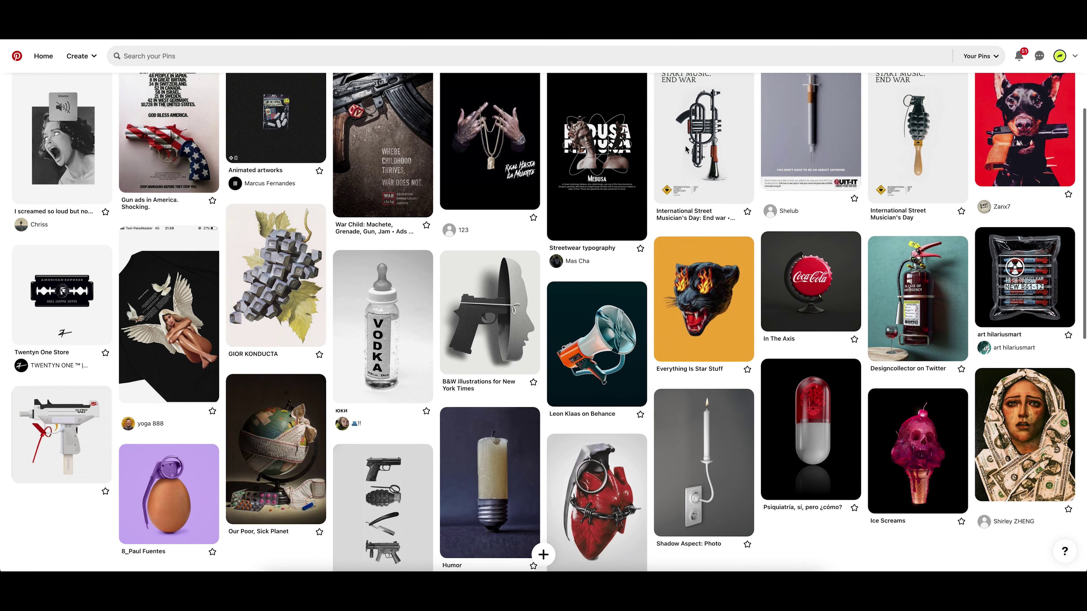
scroll(685, 149, "down", 1)
scroll(689, 157, "down", 2)
scroll(693, 164, "down", 2)
scroll(696, 170, "down", 1)
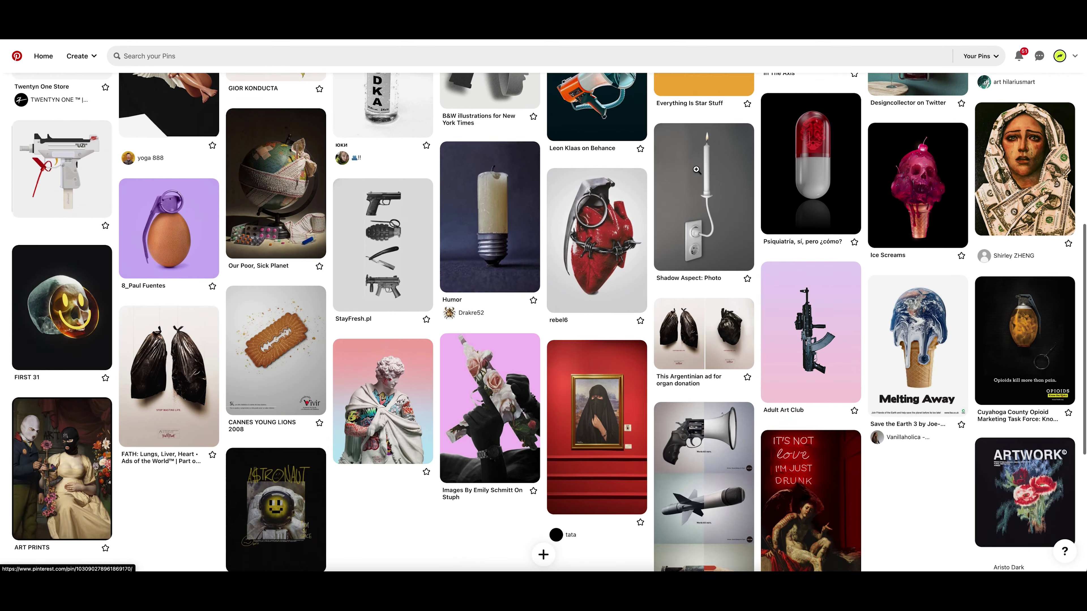
scroll(696, 170, "down", 3)
scroll(698, 174, "down", 3)
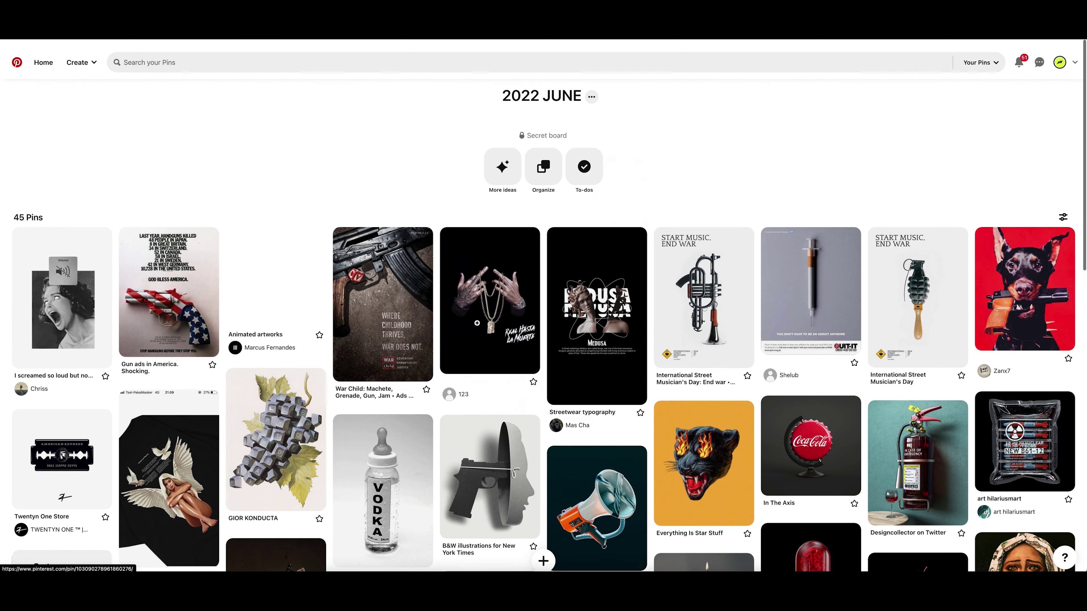
scroll(476, 323, "down", 10)
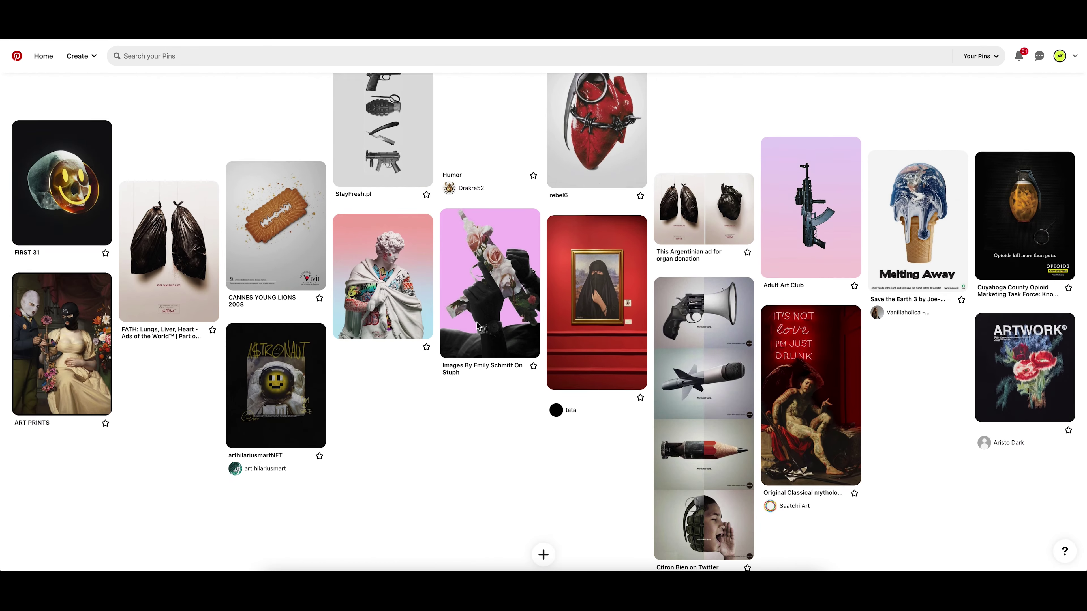
scroll(478, 326, "down", 3)
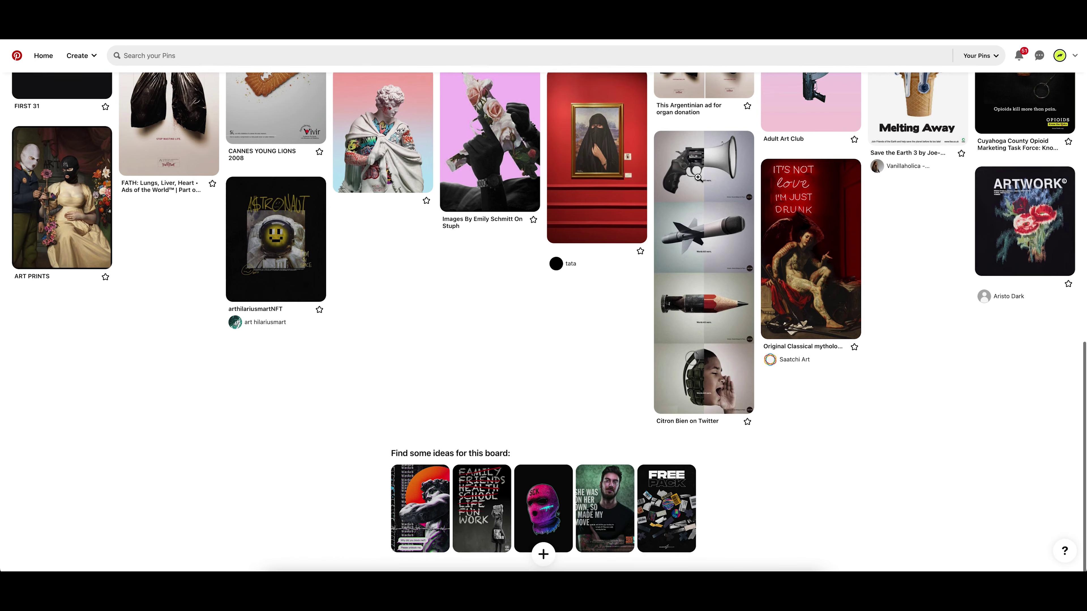
scroll(697, 177, "up", 2)
scroll(698, 174, "up", 2)
scroll(696, 170, "up", 1)
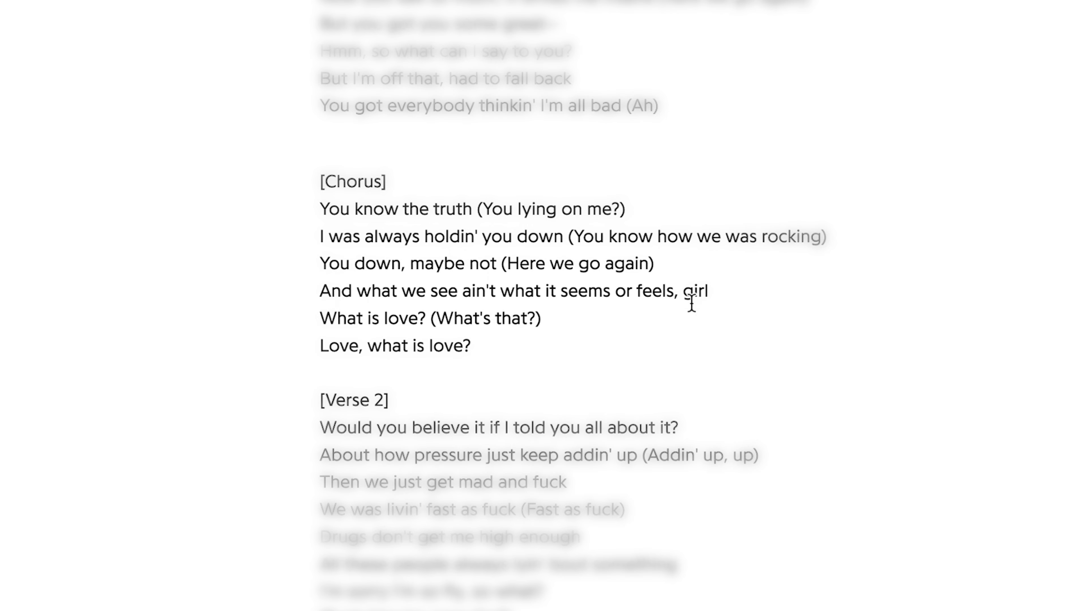
Drag across the lyrics to highlight the full line 'And what we see ain't what it seems or feels, girl'
left_click_drag(707, 292, 387, 294)
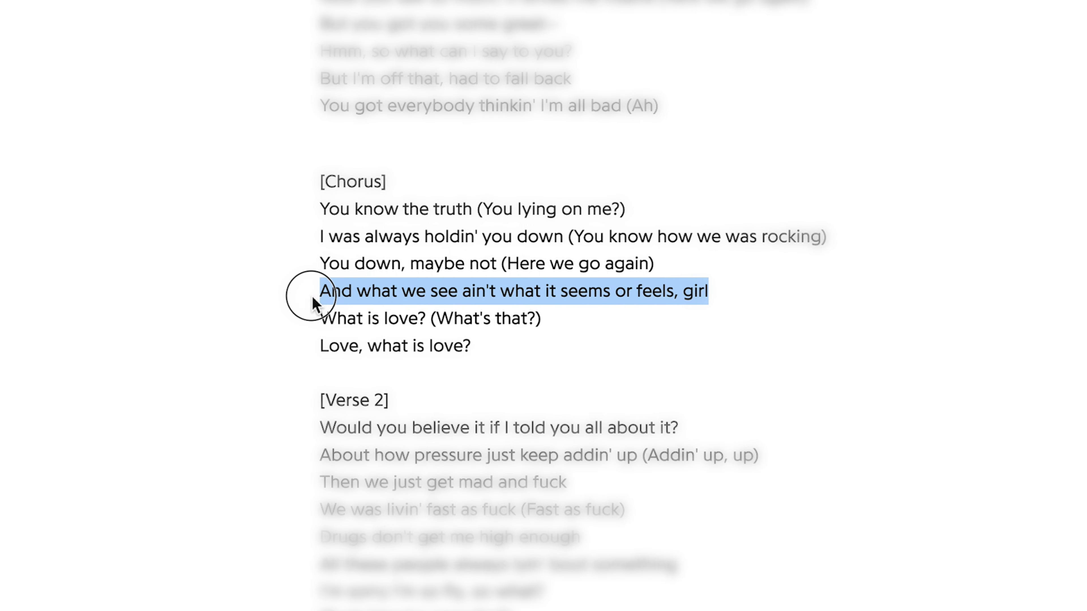
left_click_drag(313, 302, 313, 302)
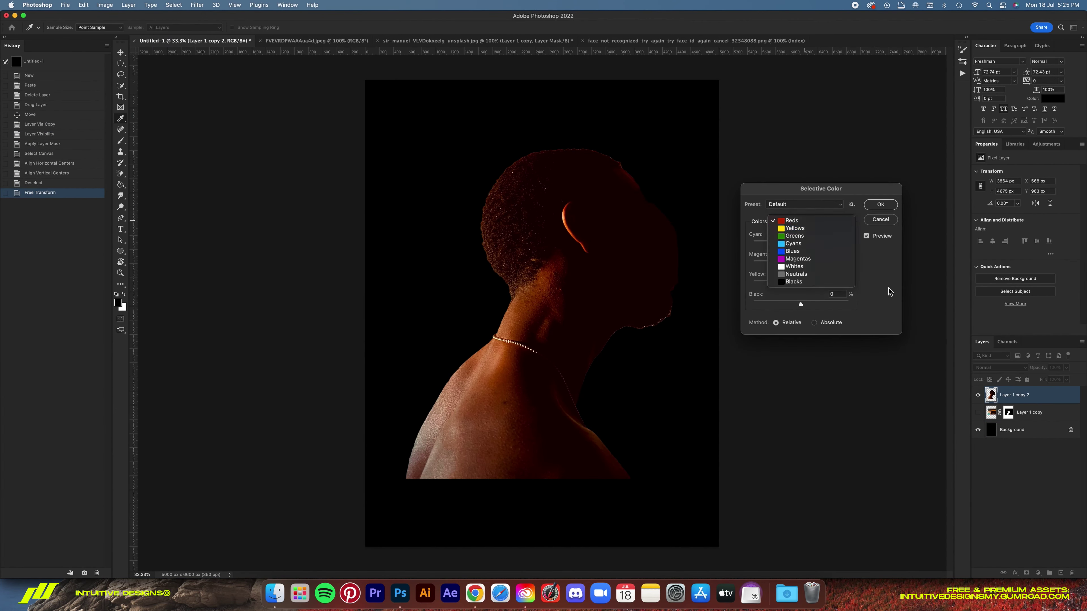
Apply Selective Color with Reds at cyan -30 and magenta +39, and black at +41
left_click(802, 222)
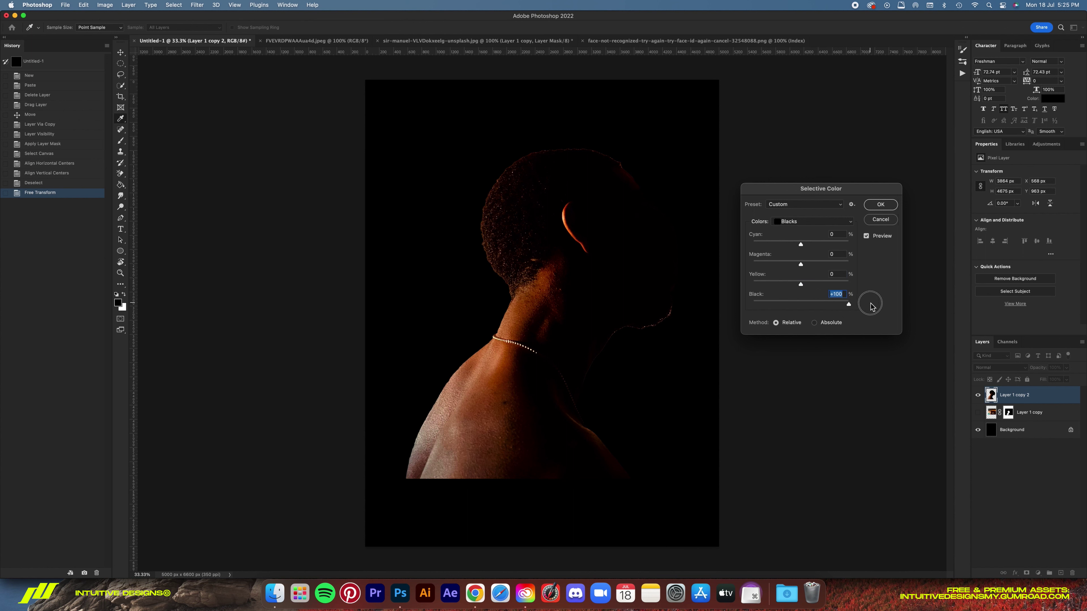
type("0")
left_click(802, 223)
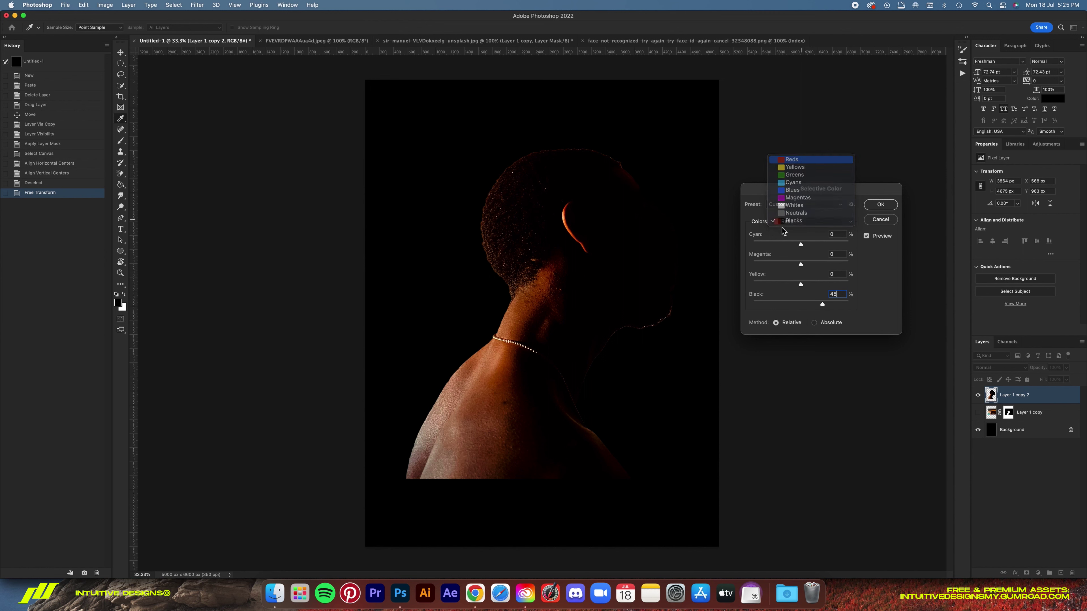
left_click_drag(766, 241, 840, 242)
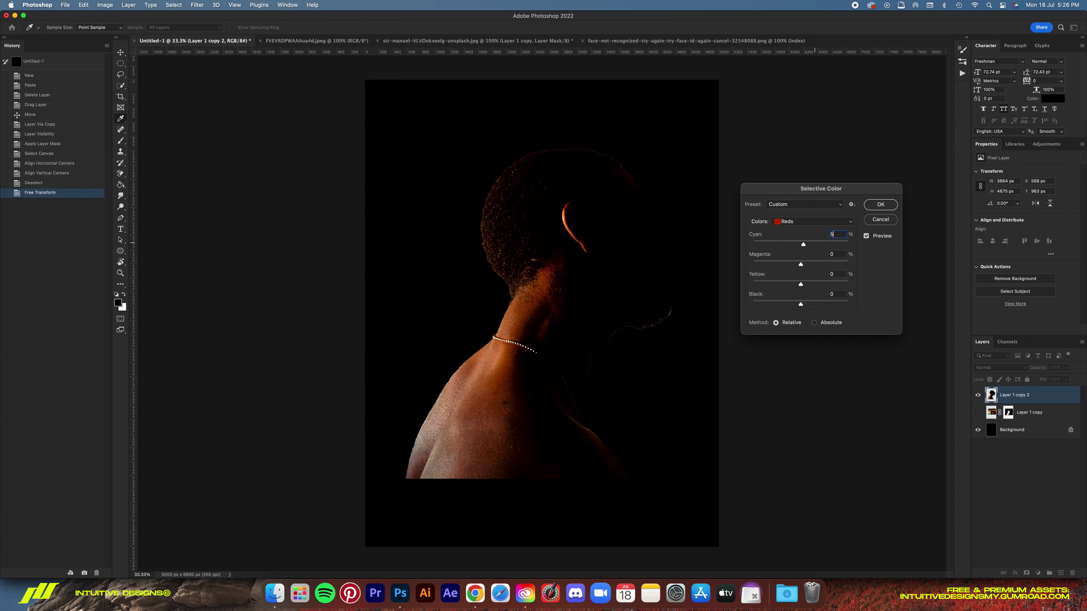
mouse_move(801, 264)
left_mouse_down()
mouse_move(772, 265)
mouse_move(830, 282)
mouse_move(779, 304)
left_mouse_up()
left_click(820, 266)
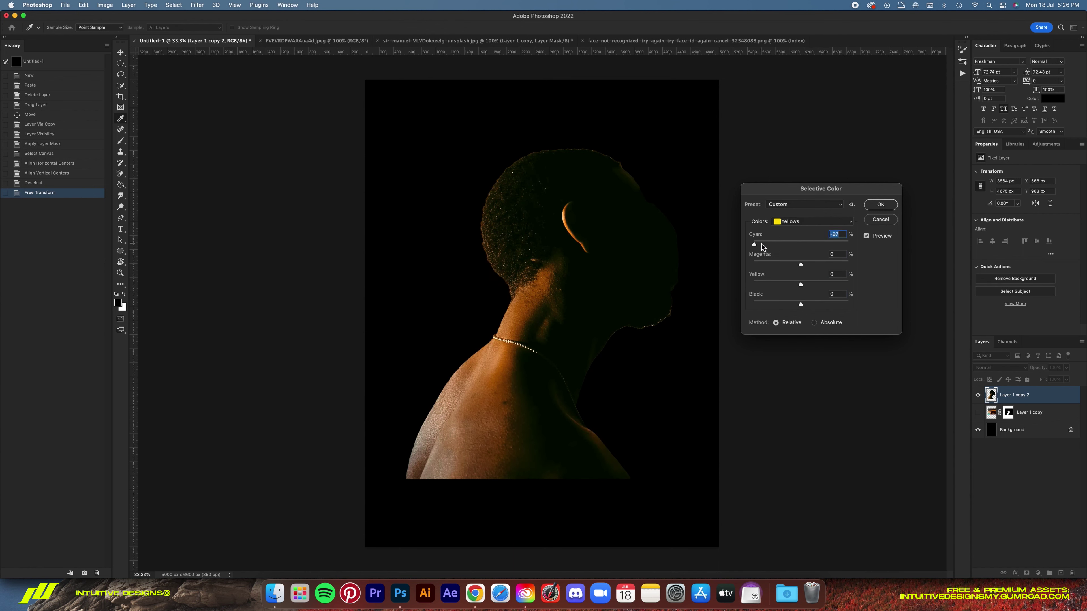
key("Tab")
key("Tab")
type("0")
mouse_move(801, 304)
left_mouse_down()
mouse_move(820, 304)
mouse_move(812, 308)
left_mouse_up()
key("Return")
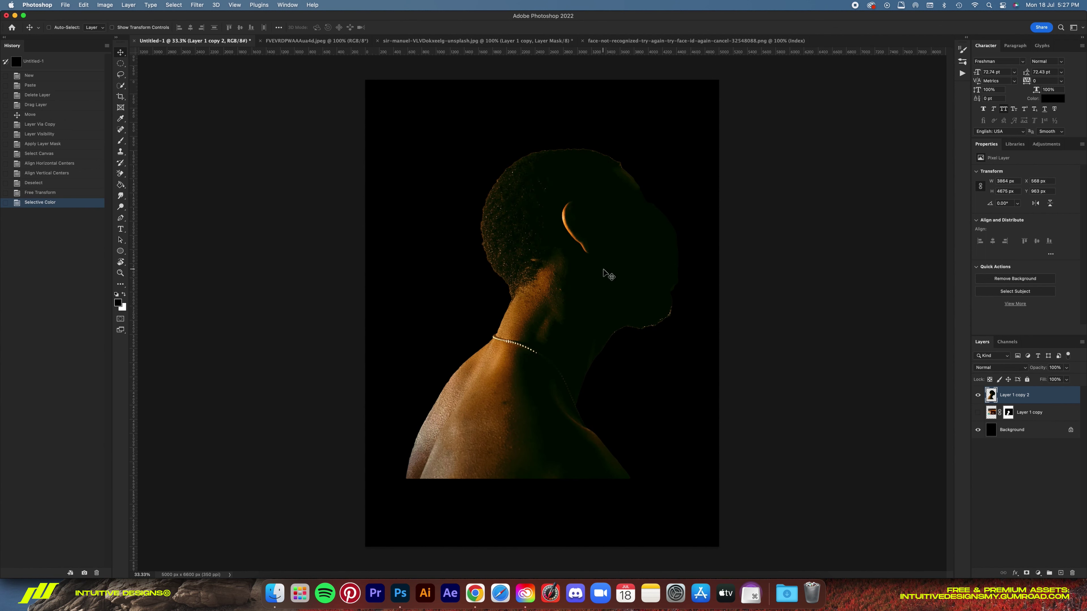
Dodge the hair and head edges, then spot-heal a blemish on the shoulder skin
mouse_move(492, 235)
left_mouse_down()
mouse_move(590, 133)
mouse_move(594, 170)
mouse_move(656, 145)
mouse_move(608, 142)
left_mouse_up()
key("bracketleft")
key("bracketleft")
key("bracketleft")
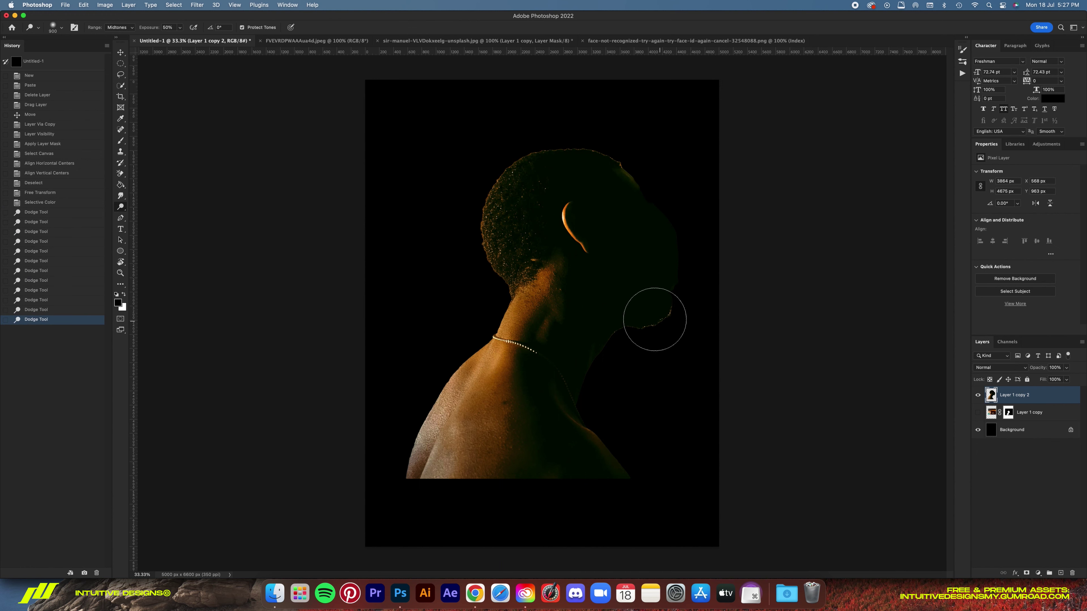
key("j")
scroll(557, 448, "up", 5)
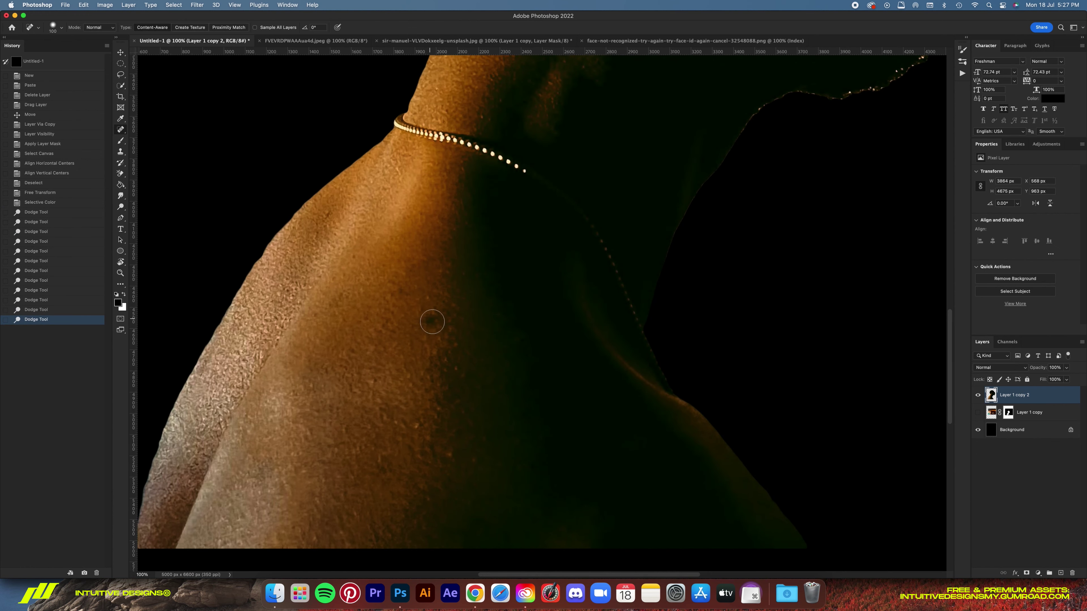
left_click(432, 321)
Duplicate the portrait layer and draw a closed, curved pen path under the shoulders
key("super+j")
key("p")
scroll(275, 413, "left", 5)
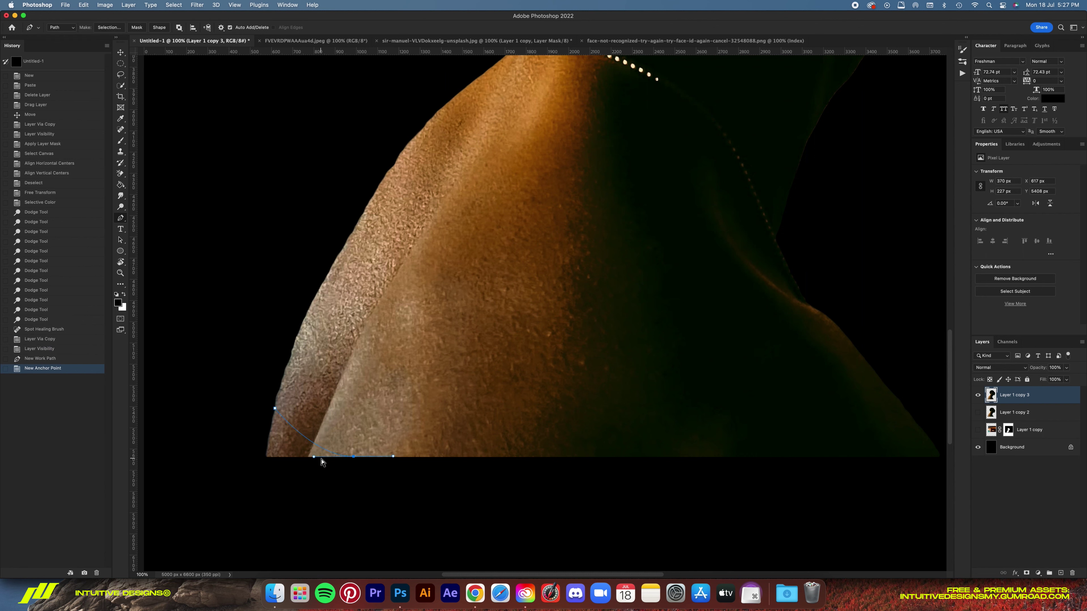
scroll(572, 462, "right", 4)
left_click_drag(723, 376, 808, 492)
scroll(409, 369, "left", 5)
scroll(409, 368, "down", 3)
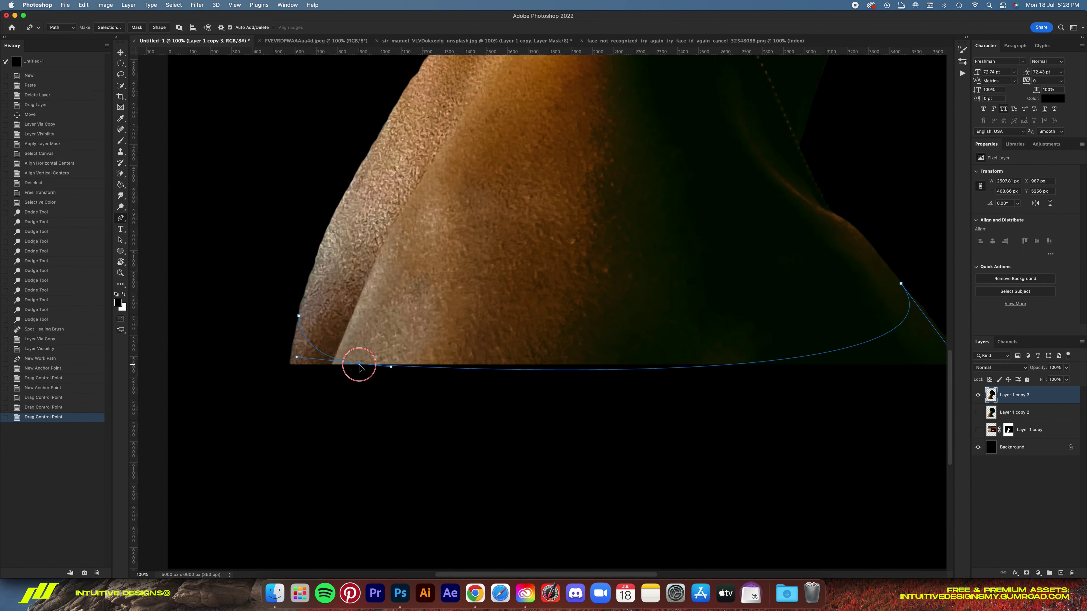
left_click_drag(359, 365, 300, 428)
left_click(837, 490)
left_click(388, 315)
Turn the path into a selection, clear pixels on both sides, and deselect
key("ctrl+Return")
key("Delete")
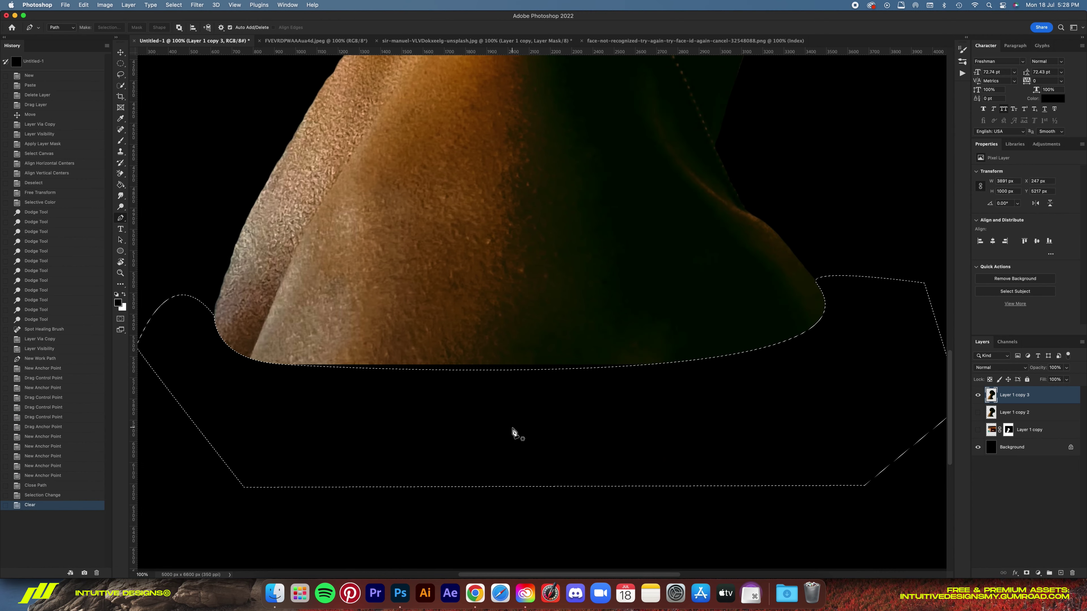
key("m")
key("ctrl+shift+i")
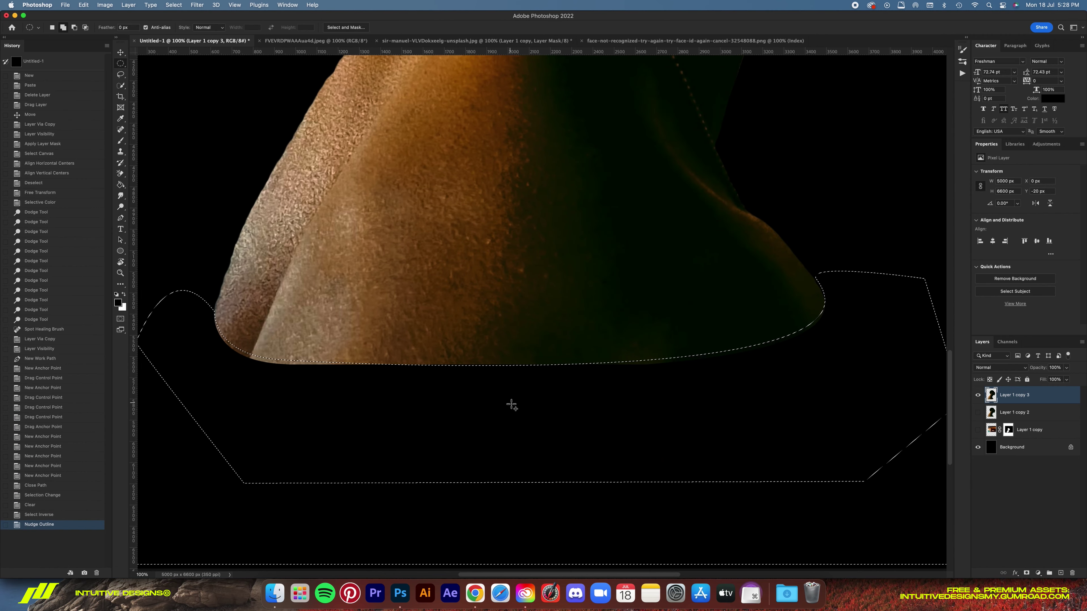
key("ctrl+shift+i")
key("Delete")
right_click(511, 405)
left_click(533, 404)
key("v")
key("ctrl+0")
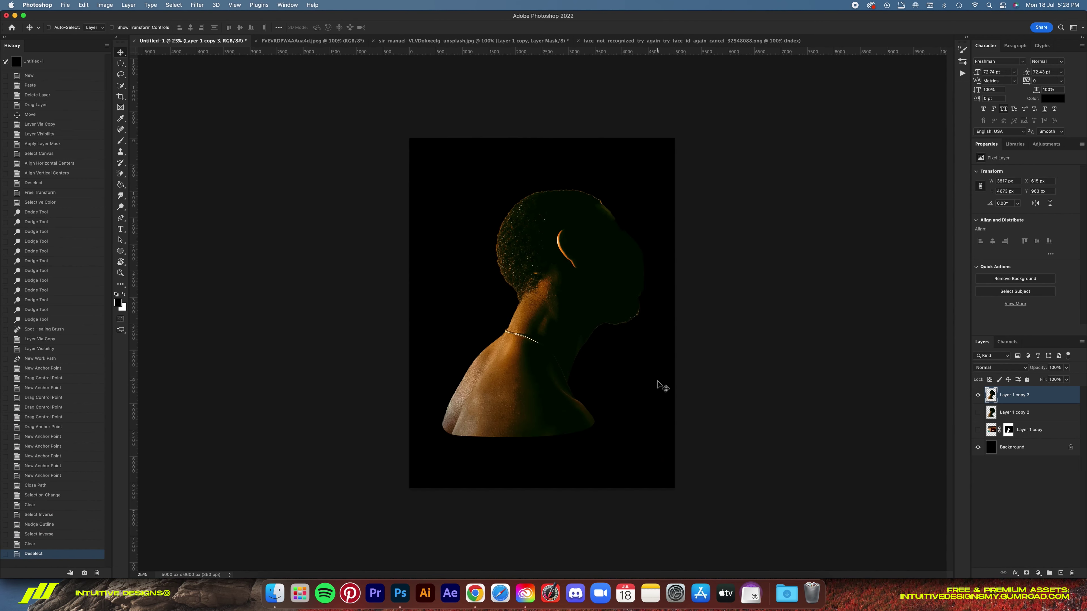
Convert the portrait to a Smart Object and mask it with an inverted Shadows Color Range selection
right_click(1014, 395)
left_click(967, 278)
left_click(174, 5)
left_click(192, 90)
left_click(829, 223)
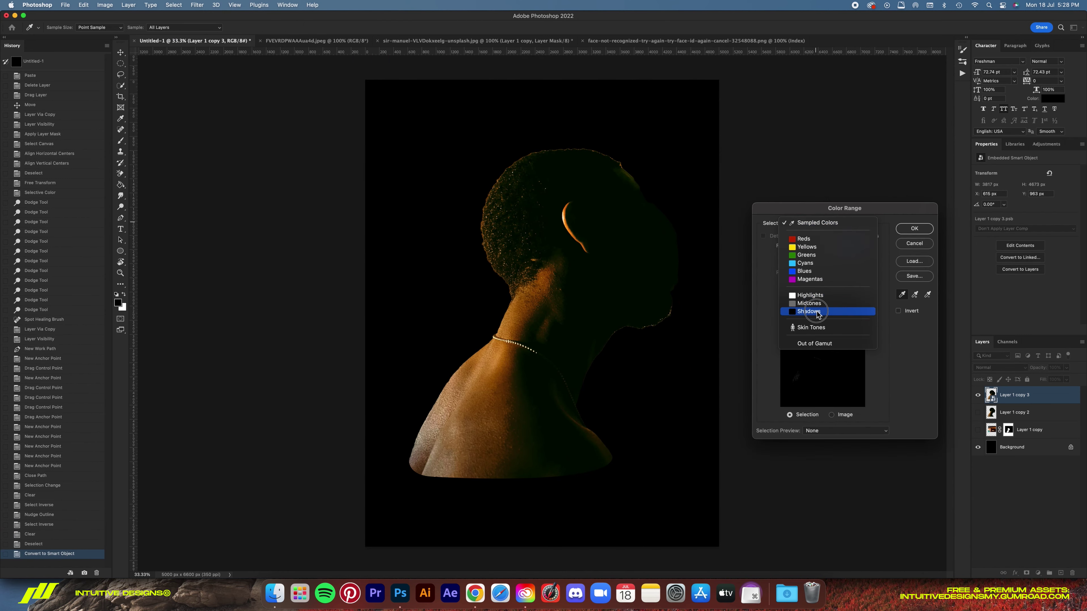
left_click(800, 308)
left_click(915, 229)
left_click(1026, 573)
key("ctrl+i")
Redo the Shadows Color Range mask and inversion, deleting the trial masks
left_click(197, 5)
left_click(193, 88)
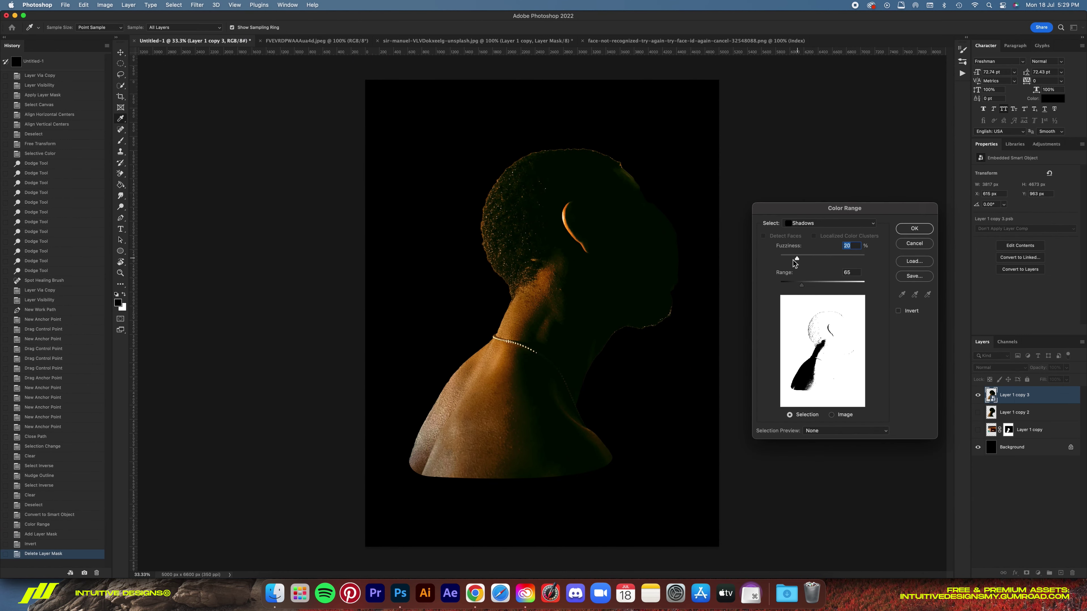
key("Return")
left_click(1027, 573)
key("ctrl+i")
left_click(174, 5)
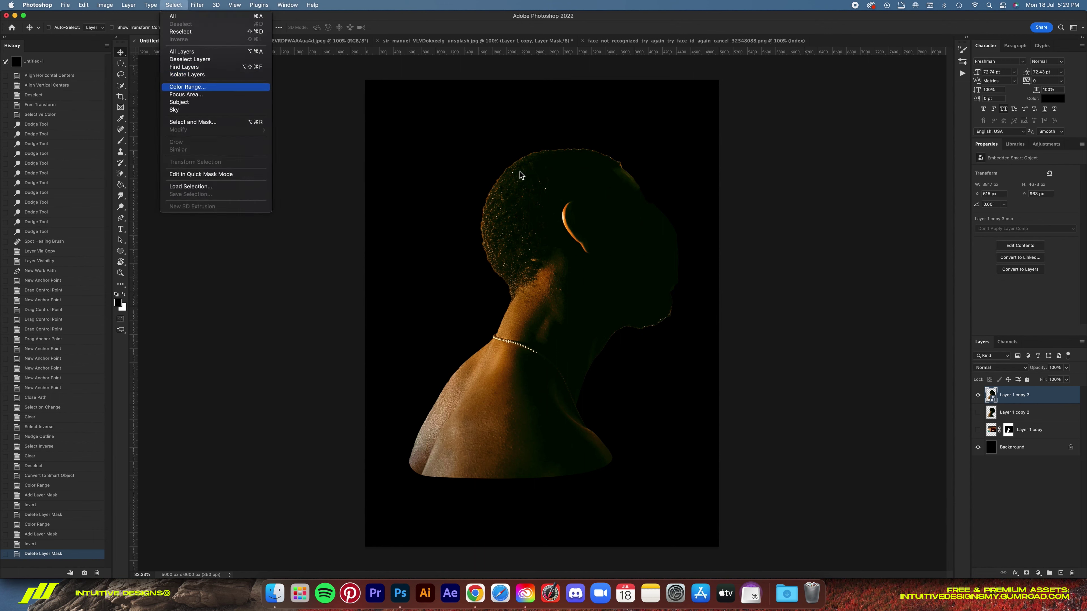
left_click(192, 90)
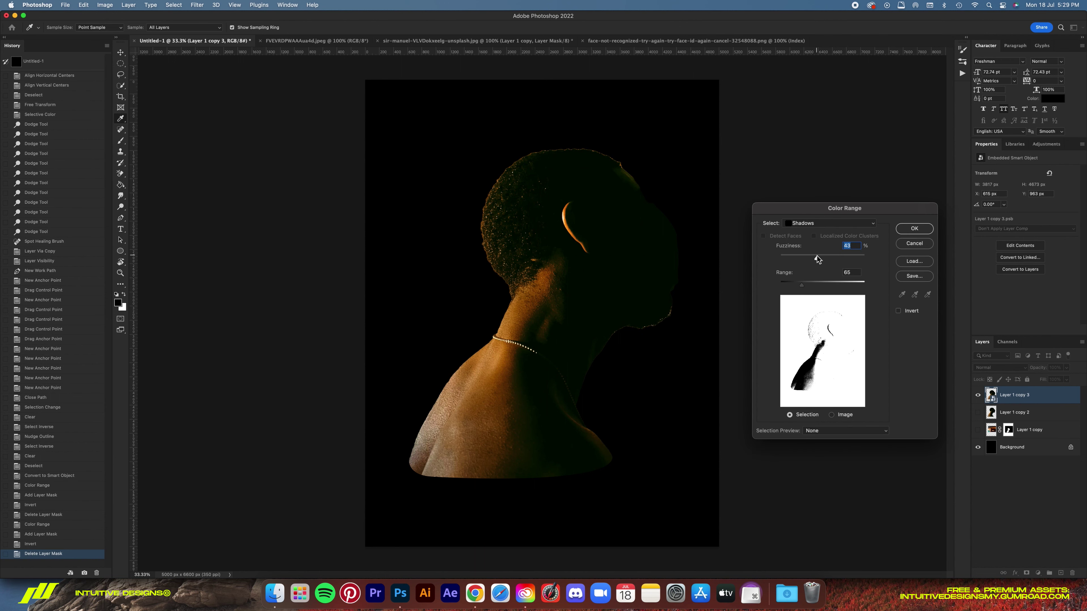
key("Return")
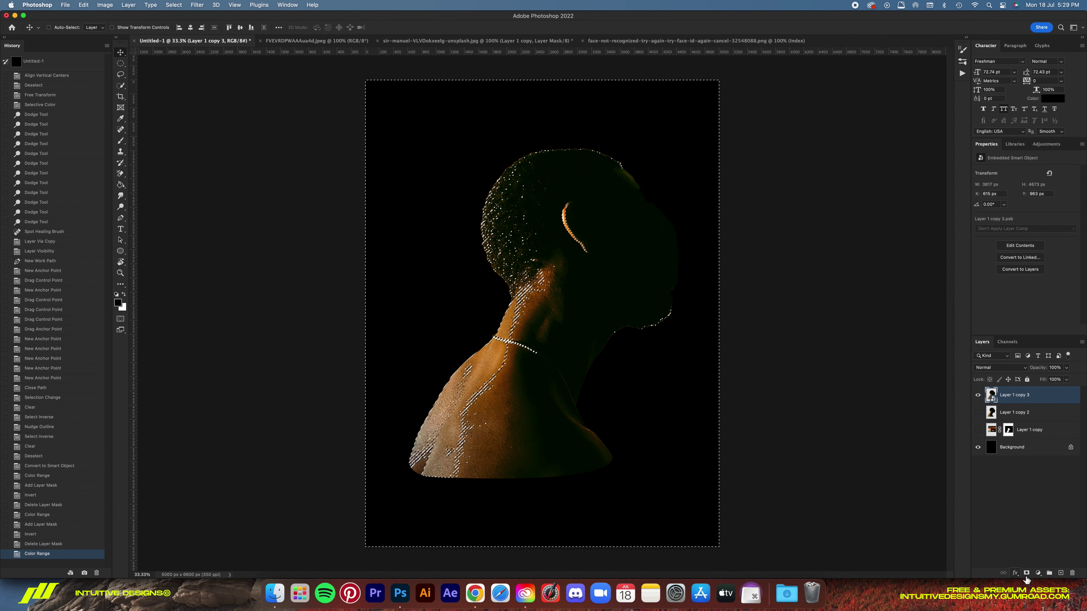
left_click(1026, 574)
key("ctrl+i")
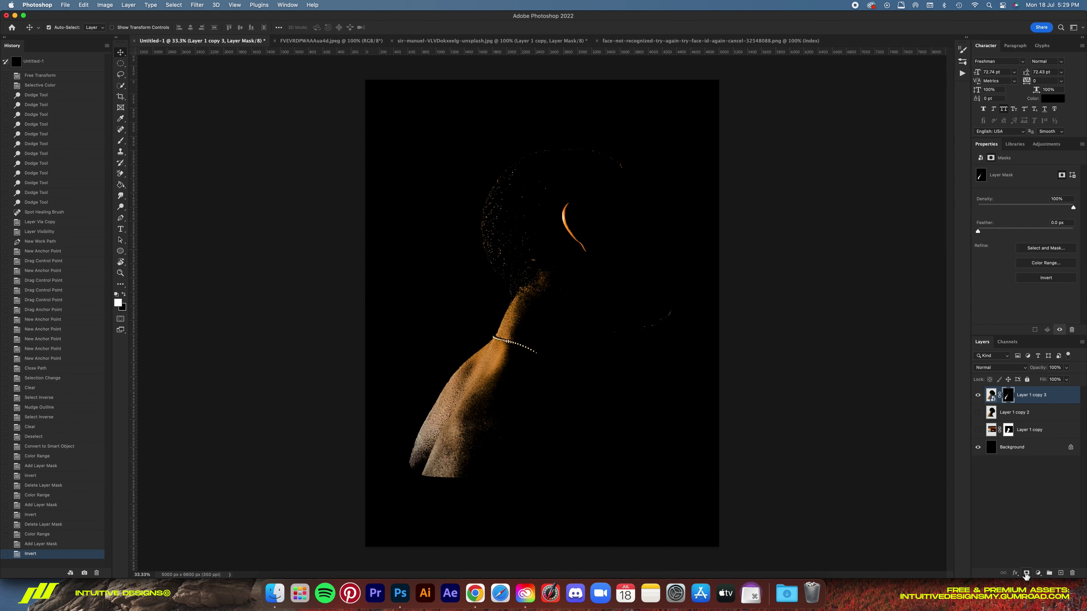
key("Delete")
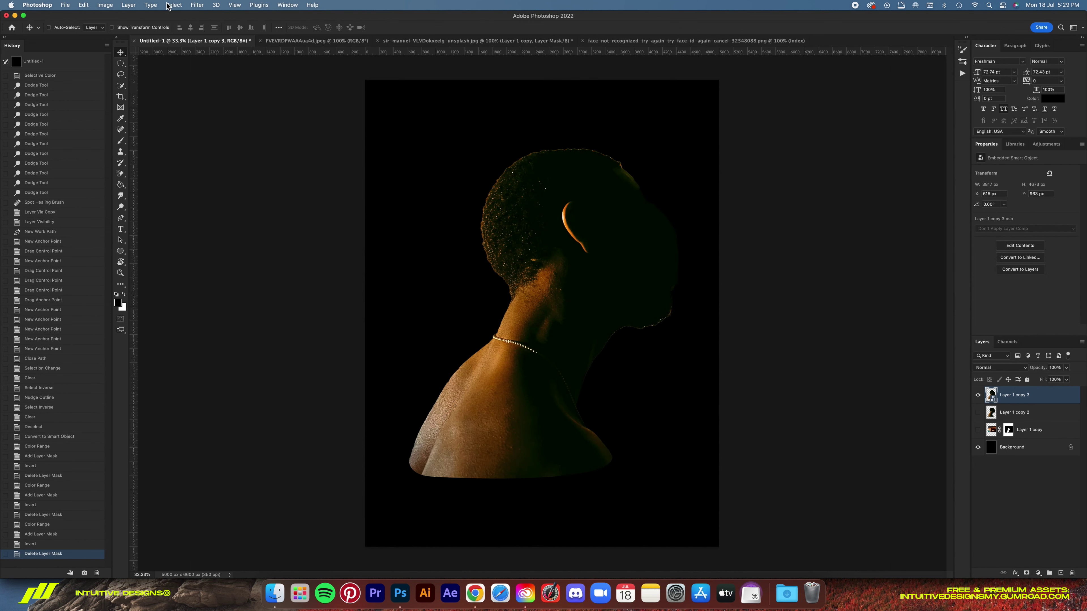
Mask the portrait with a tighter Shadows selection and invert it to keep only lit areas
left_click(171, 5)
left_click(187, 87)
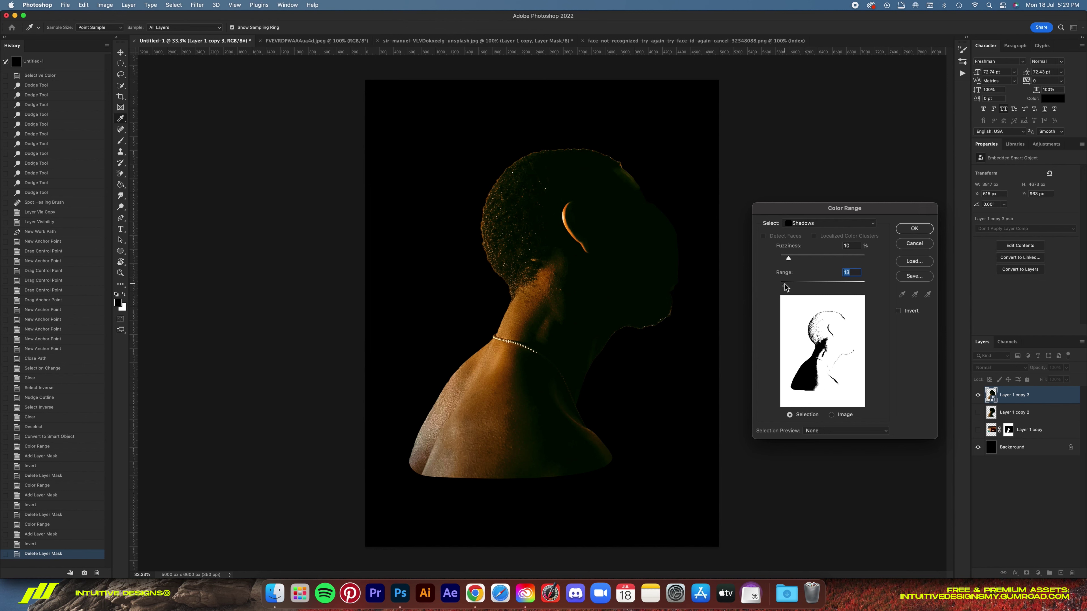
key("Return")
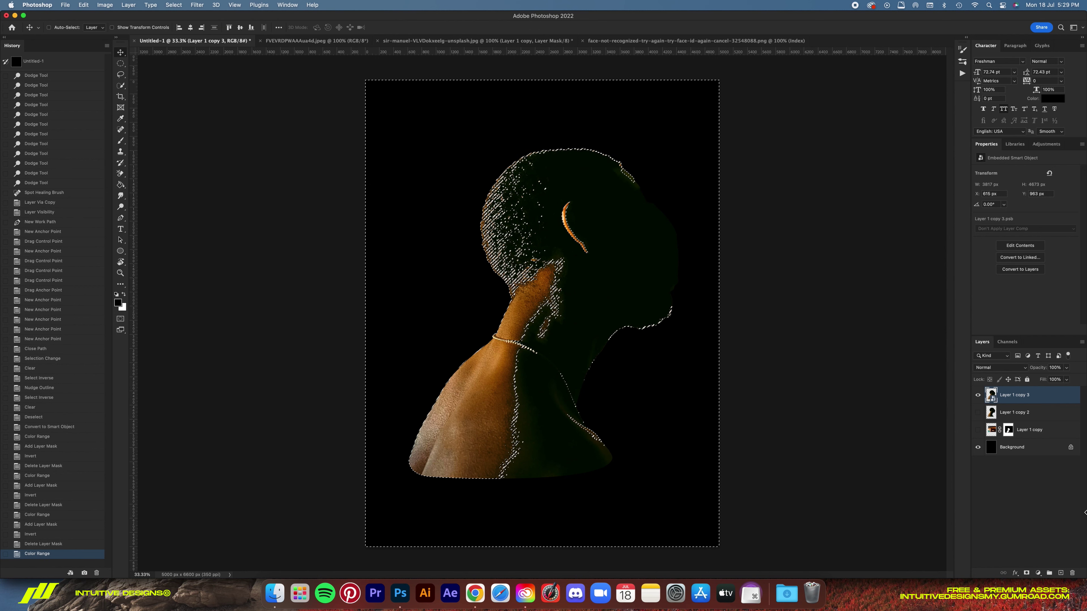
left_click(1026, 573)
key("super+i")
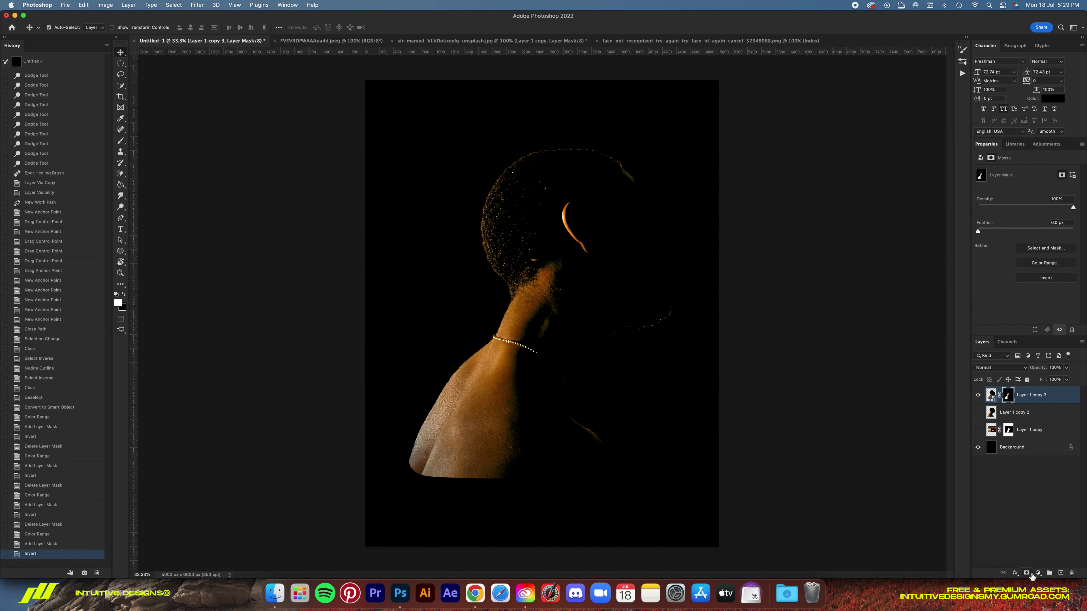
Centre the portrait on the canvas and close the unused portrait photo
key("super+1")
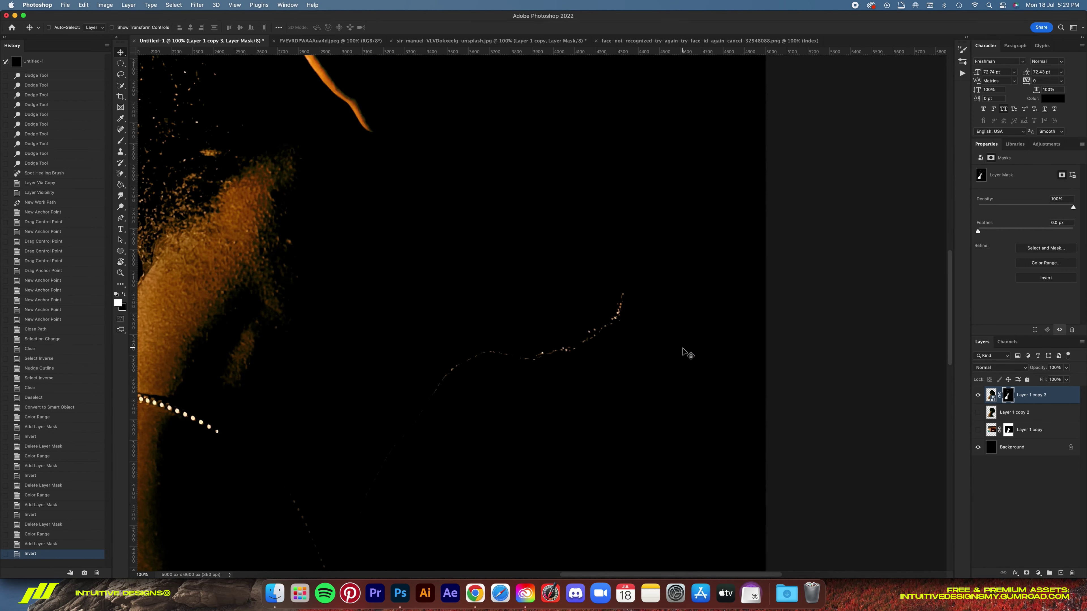
key("super+minus")
key("super+minus")
key("super+minus")
key("super+minus")
key("super+plus")
key("super+plus")
key("super+a")
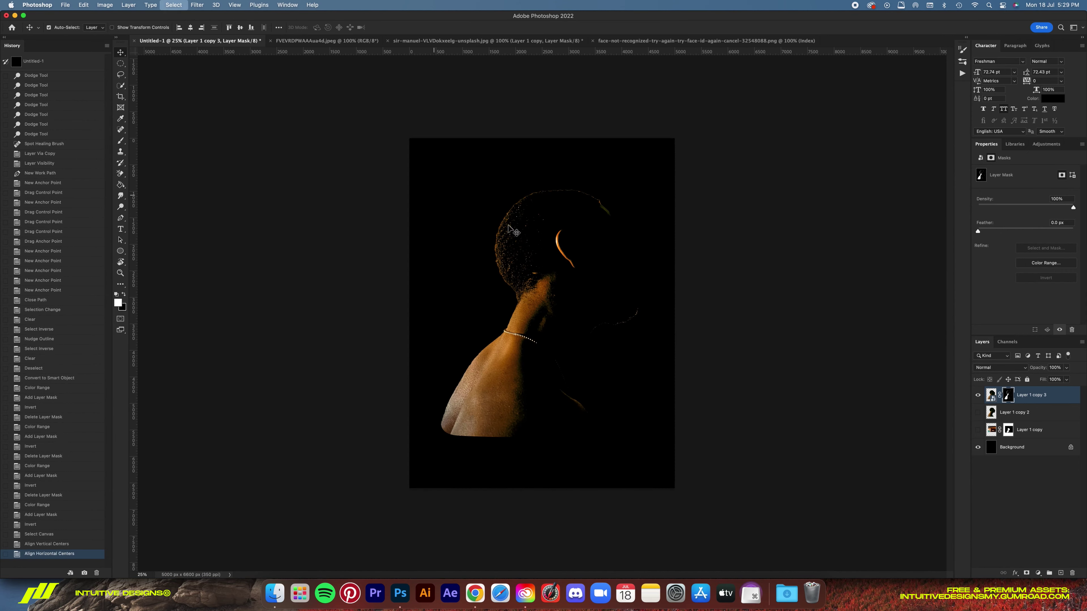
key("super+d")
left_click(313, 41)
key("super+w")
Convert the Face Not Recognized screenshot to RGB and copy it onto its own layer
key("super+d")
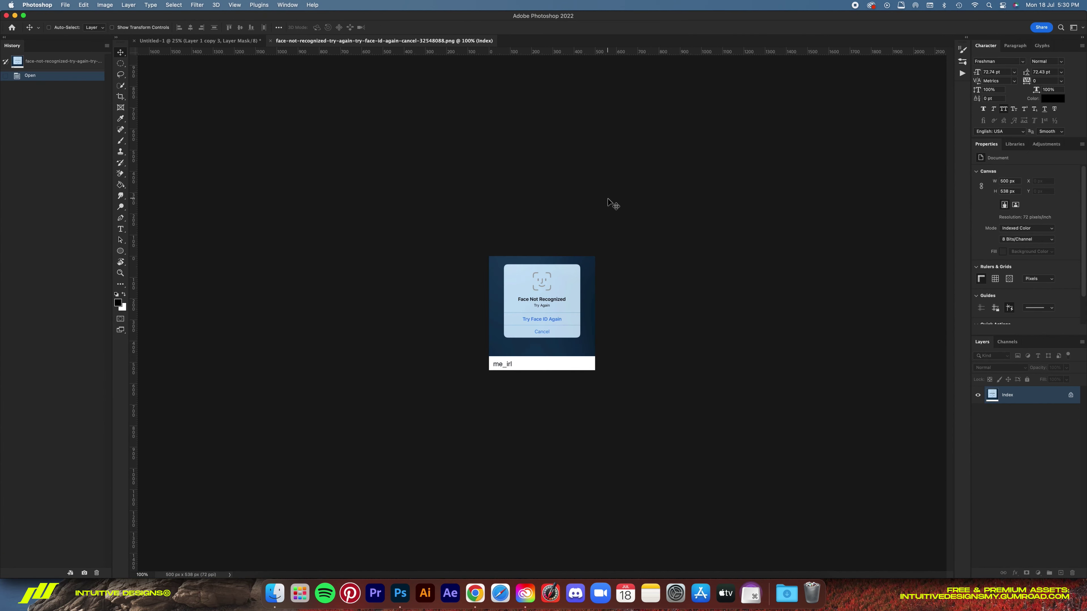
left_click(105, 5)
left_click(222, 52)
key("super+j")
key("super+plus")
key("super+plus")
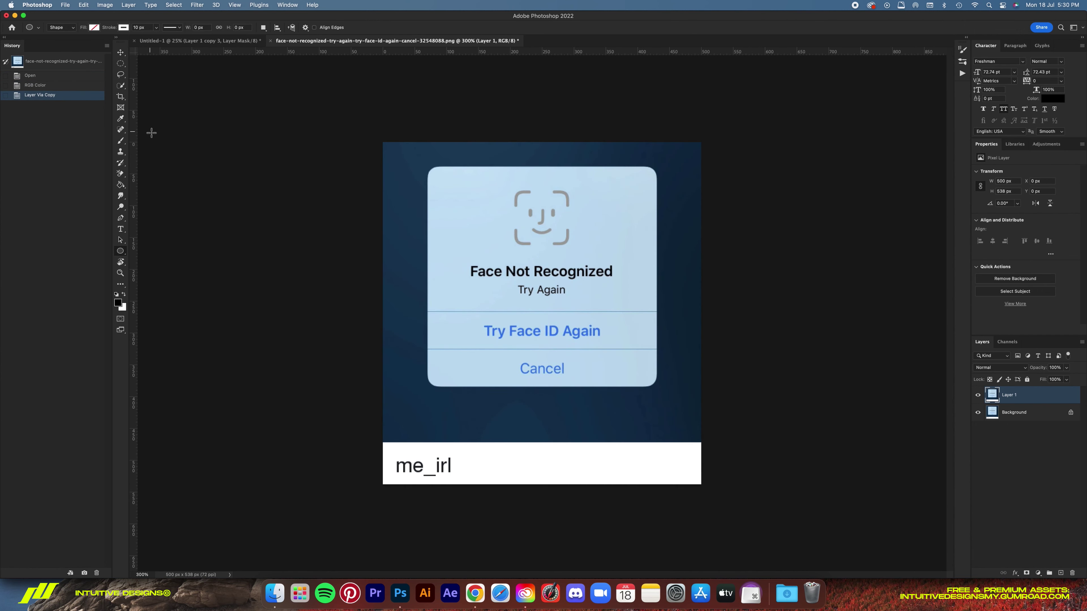
Draw a white, stroke-free rounded rectangle matched to the dialog at 50% opacity, then restore full opacity
key("shift+u")
left_click(157, 27)
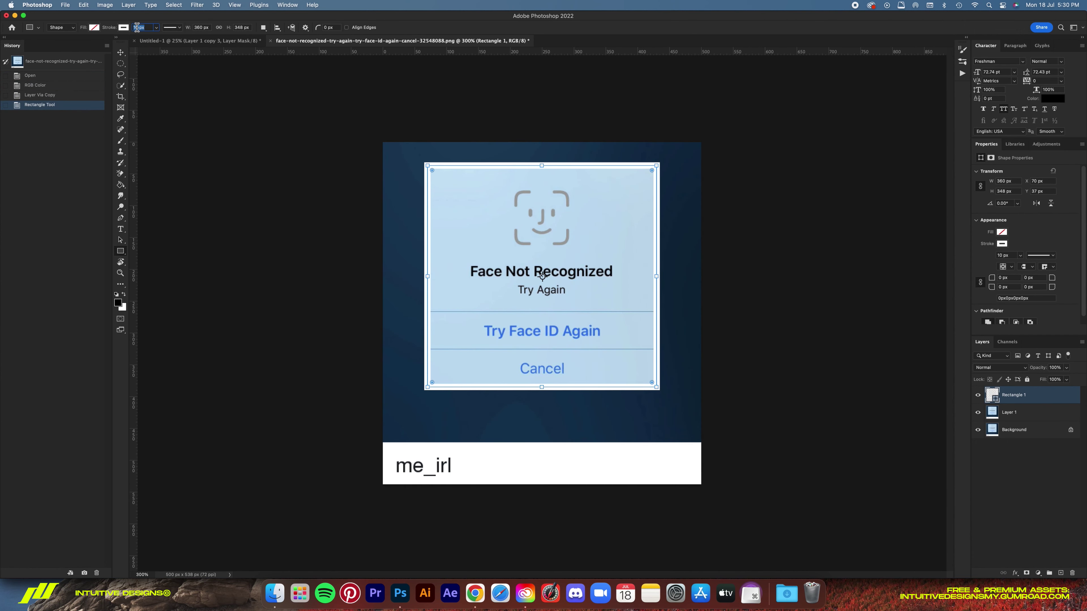
type("0")
left_click(94, 26)
left_click(81, 68)
left_click_drag(431, 171, 442, 182)
key("super+t")
key("5")
left_click_drag(542, 165, 541, 167)
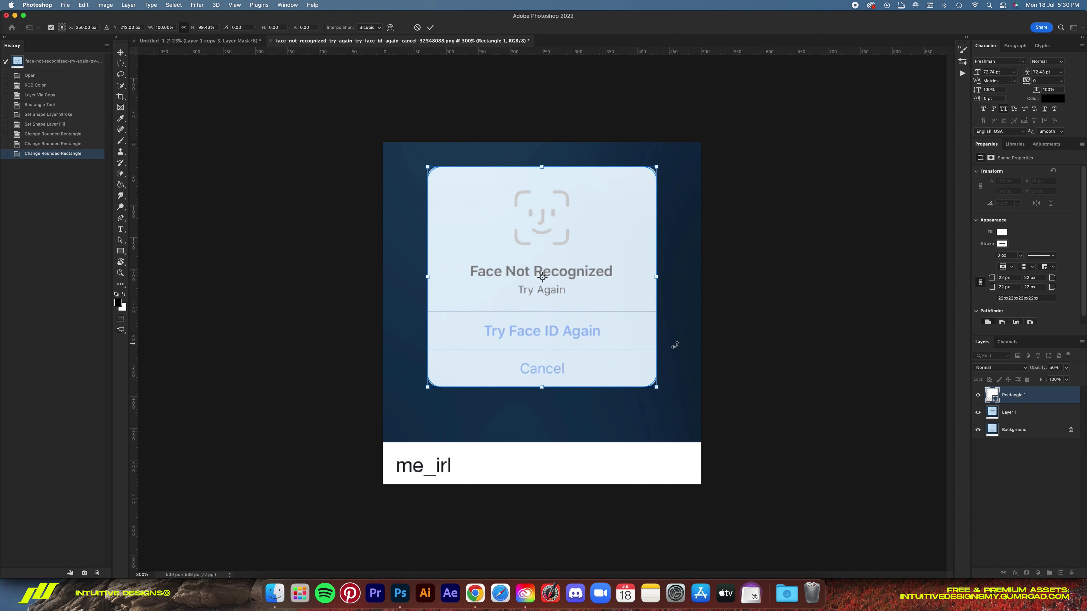
key("Return")
key("super+a")
key("super+d")
key("0")
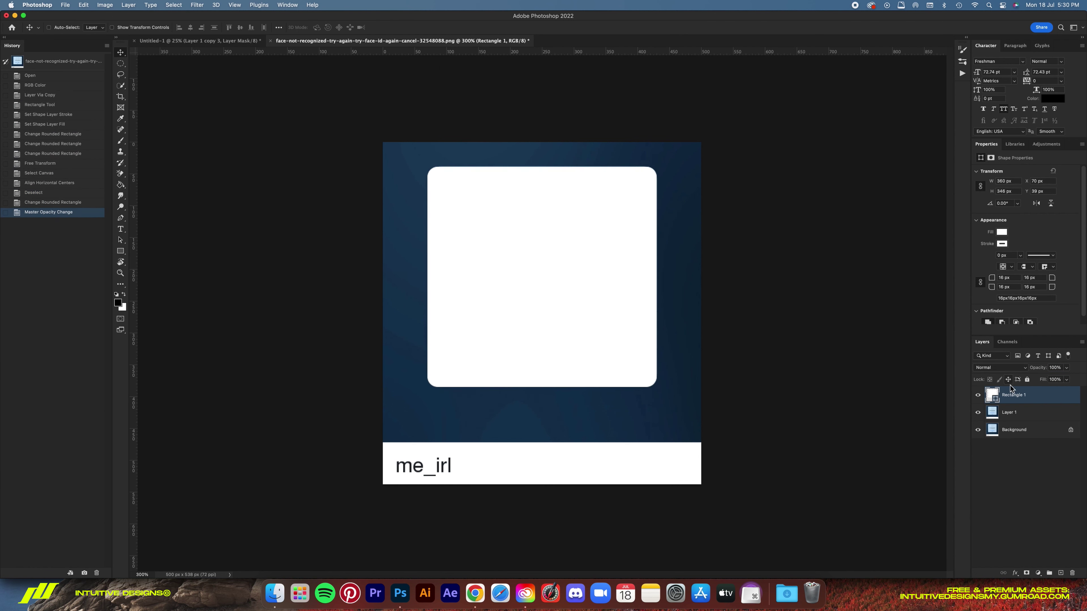
Drag the white rectangle into the poster and scale it up
mouse_move(437, 179)
left_mouse_down()
mouse_move(540, 311)
mouse_move(601, 315)
left_mouse_up()
key("super+t")
key("Return")
Copy the Face ID dialog into the poster and stack the white rectangle above it
key("super+equal")
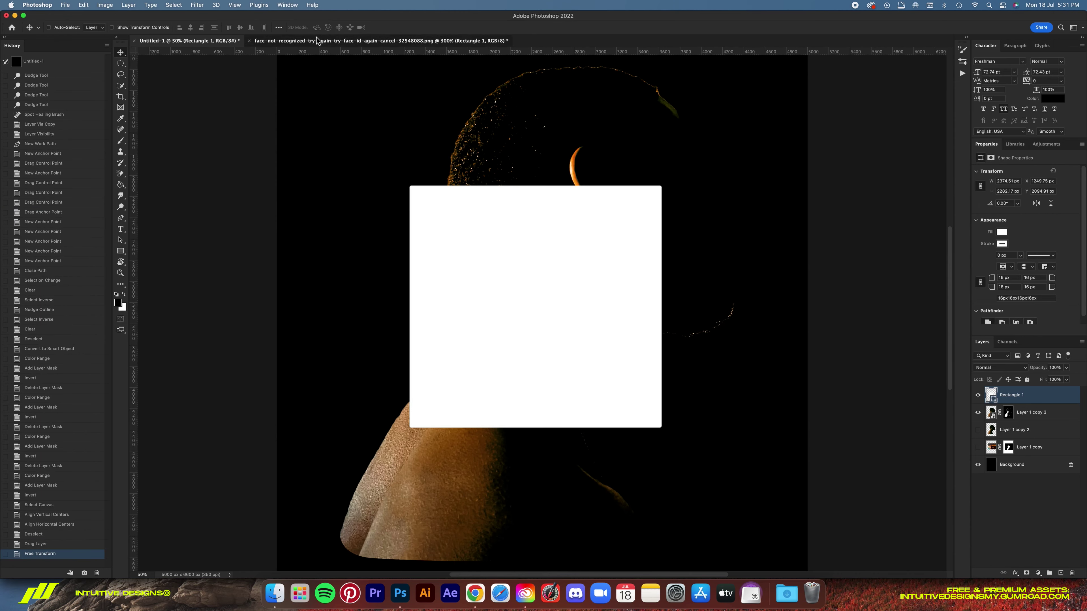
left_click(317, 41)
left_click(985, 396, "super")
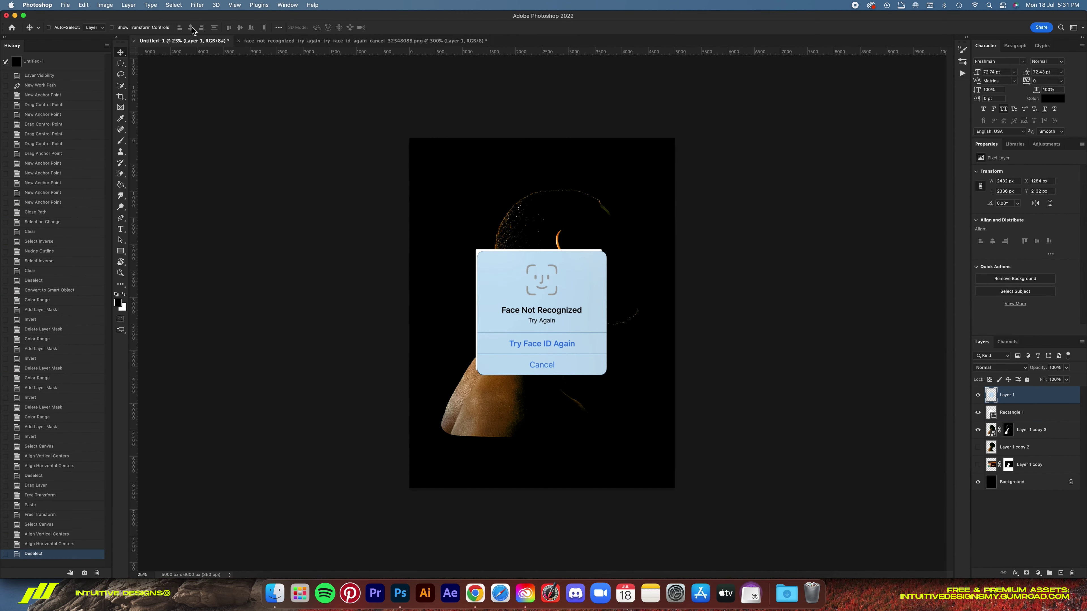
left_click(190, 27)
left_click(240, 27)
key("cmd+d")
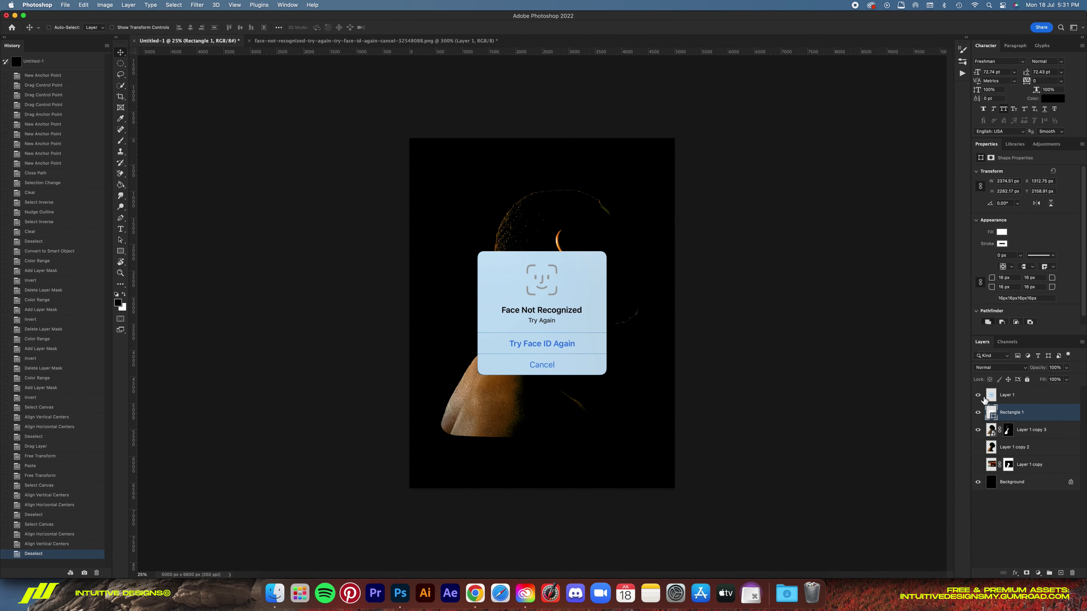
left_click_drag(1010, 389, 1011, 393)
Increase the rectangle's corner rounding and stretch it to the dialog's size
key("cmd+plus")
key("cmd+plus")
key("cmd+plus")
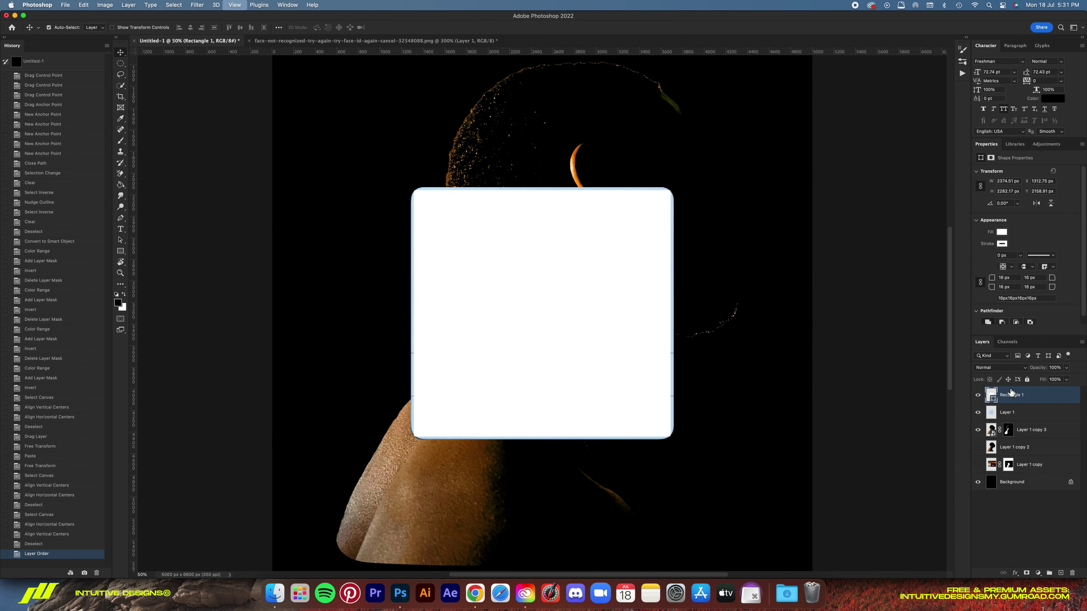
key("u")
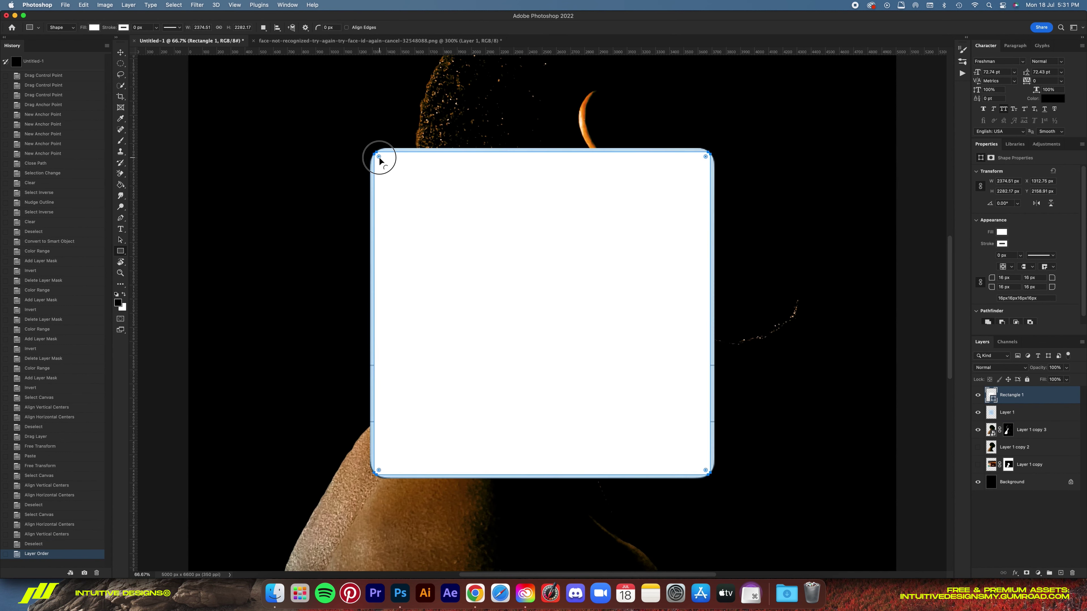
left_click(388, 168)
key("cmd+t")
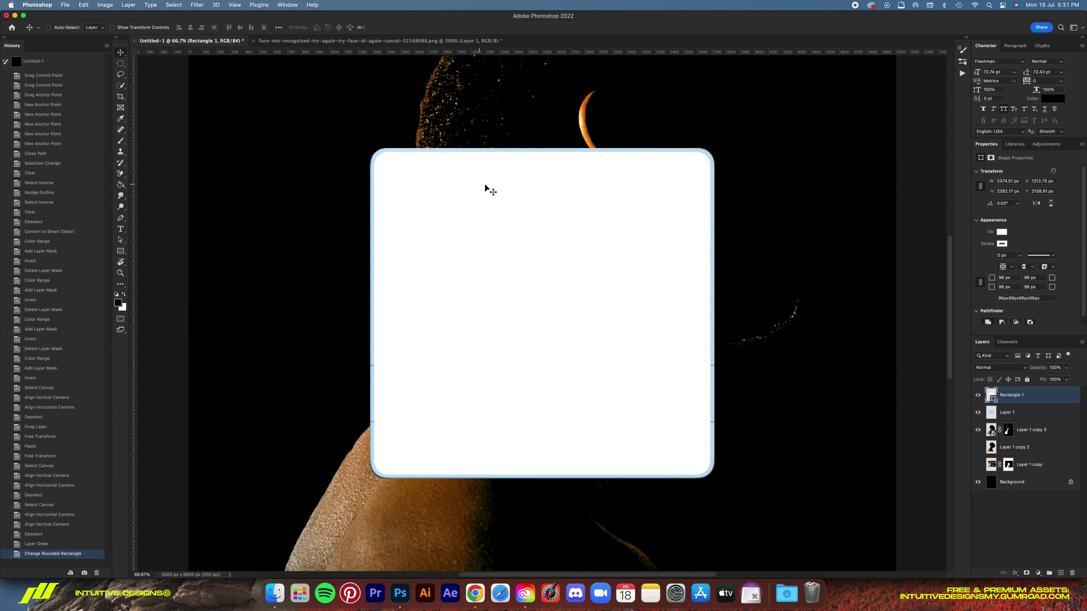
left_click_drag(548, 149, 548, 149)
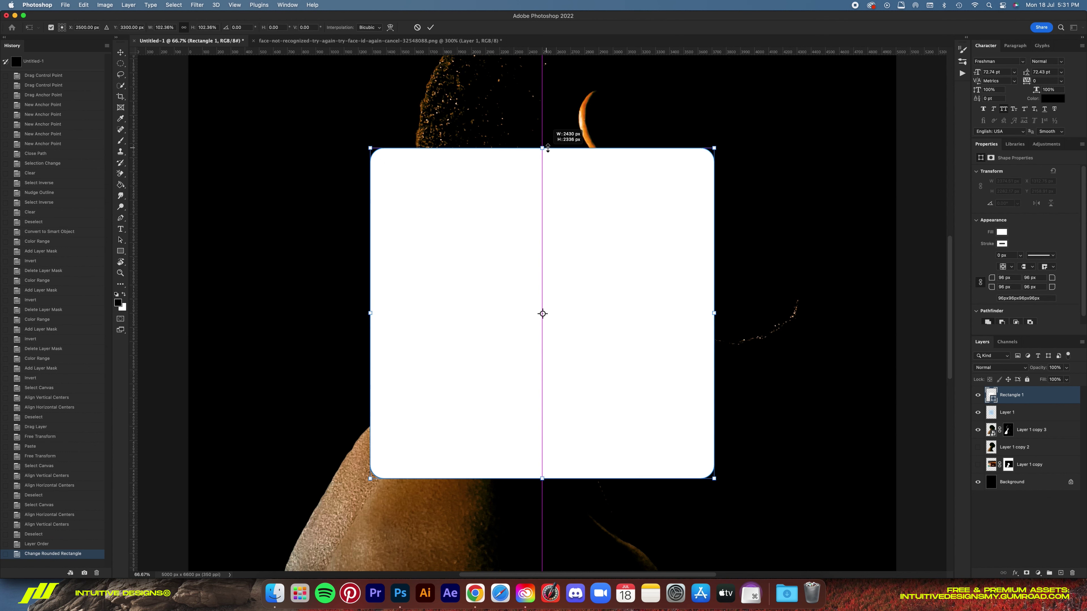
key("Return")
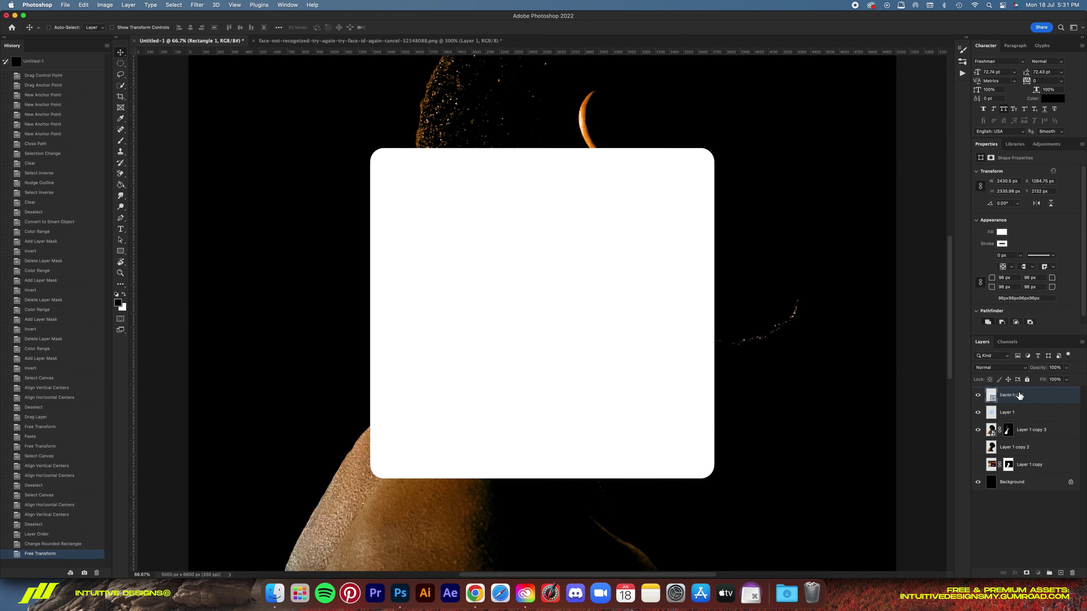
left_click_drag(1020, 396, 1020, 395)
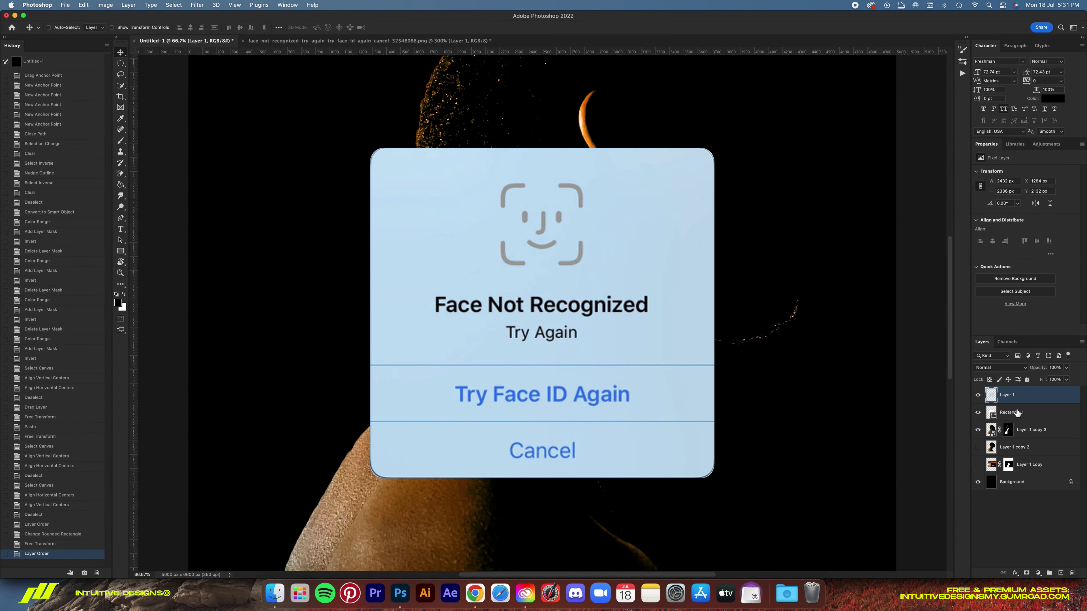
left_click_drag(1017, 412, 1017, 392)
Shorten the rectangle to the dialog's top section with square bottom corners
key("super+t")
mouse_move(542, 478)
left_mouse_down()
mouse_move(550, 365)
mouse_move(607, 323)
left_mouse_up()
key("Return")
key("Tab")
type("0")
key("Return")
Duplicate the panel, flip it over the button row and set its top corners to 0
key("super+t")
right_click(547, 361)
left_click(557, 544)
left_click_drag(623, 366, 623, 426)
mouse_move(542, 262)
left_mouse_down()
mouse_move(559, 426)
mouse_move(542, 391)
left_mouse_up()
key("Return")
left_click(1006, 278)
type("0")
key("Tab")
type("0")
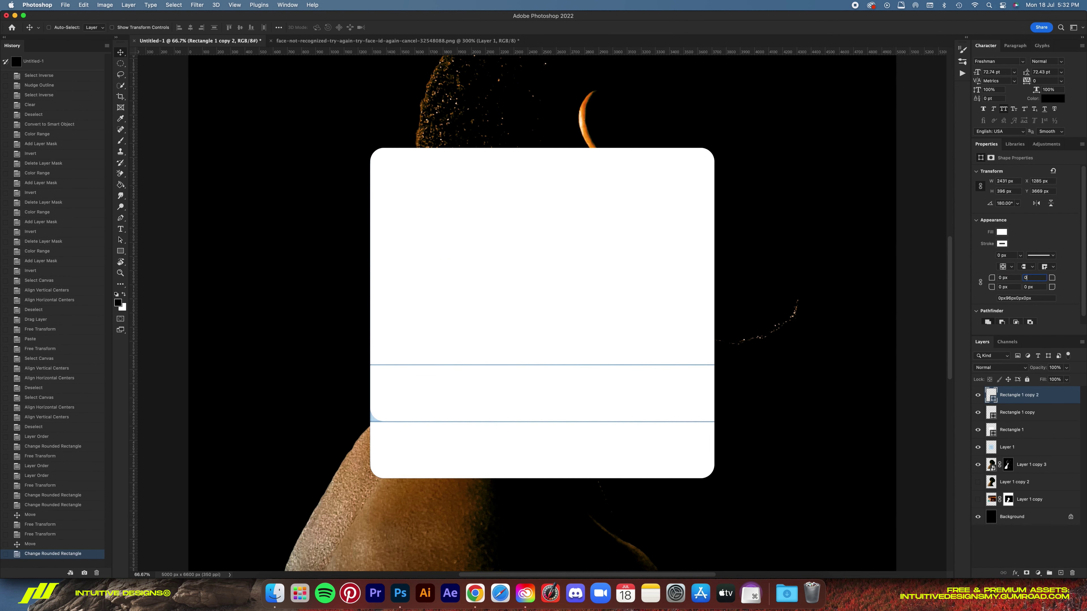
key("Return")
Move the Face ID screenshot to the top of the layers and add a placeholder text layer
left_click(1010, 430, "shift")
left_click(978, 447)
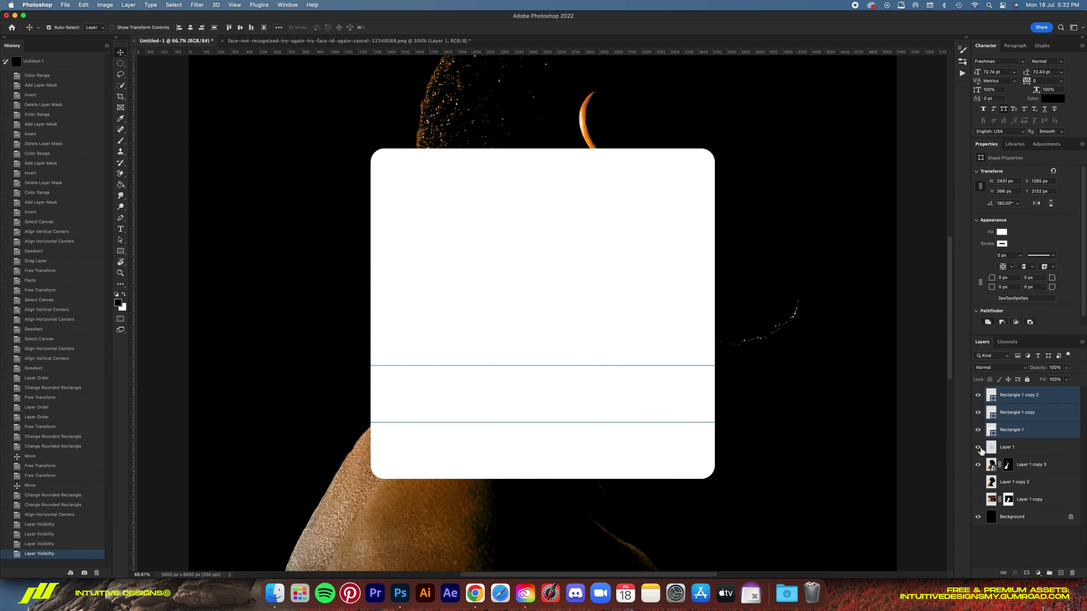
left_click_drag(1002, 447, 1012, 395)
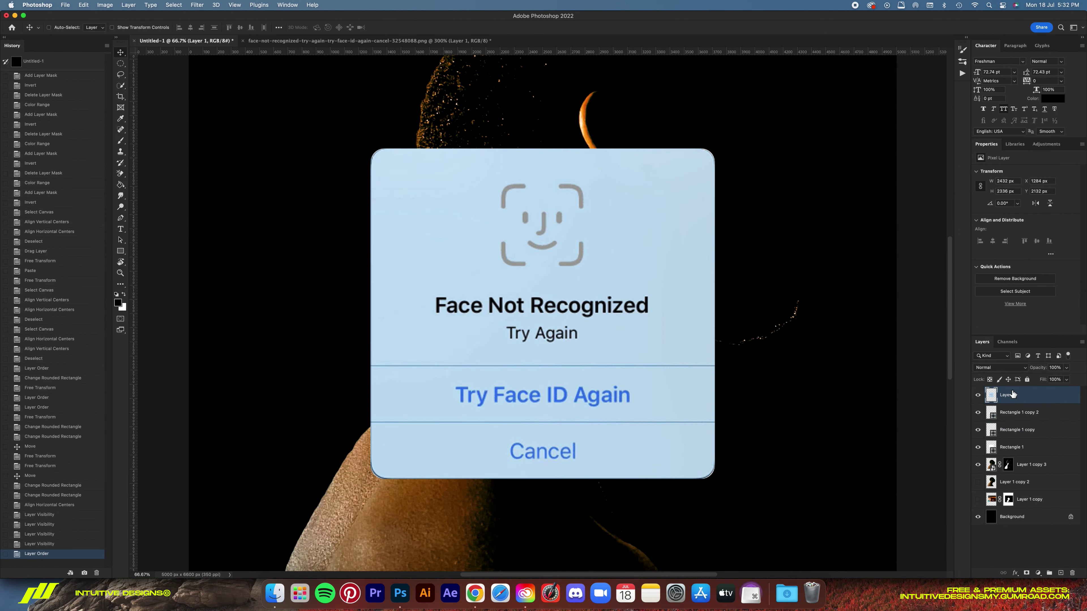
left_click(535, 309)
Look up the San Francisco font's exact name, SF UI Display, in Font Book
left_click(95, 27)
type("san fra")
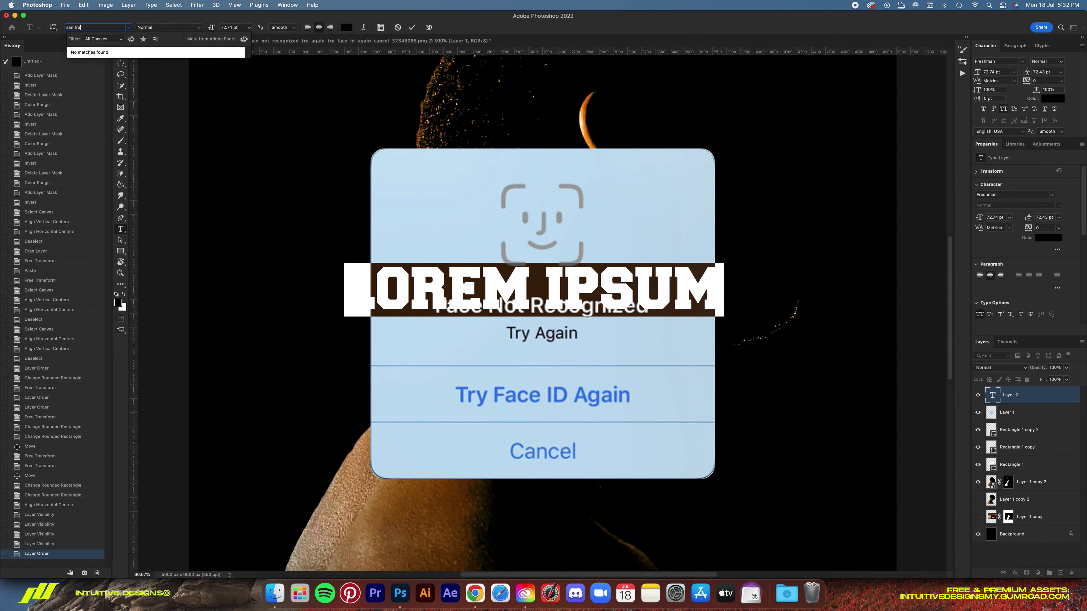
key("super+space")
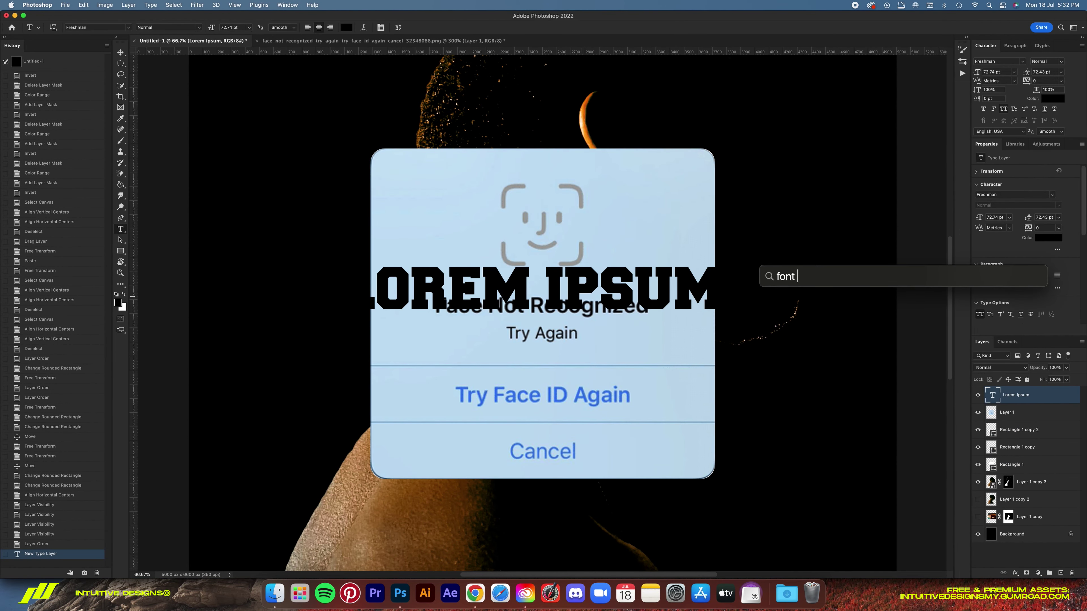
type("book")
key("Return")
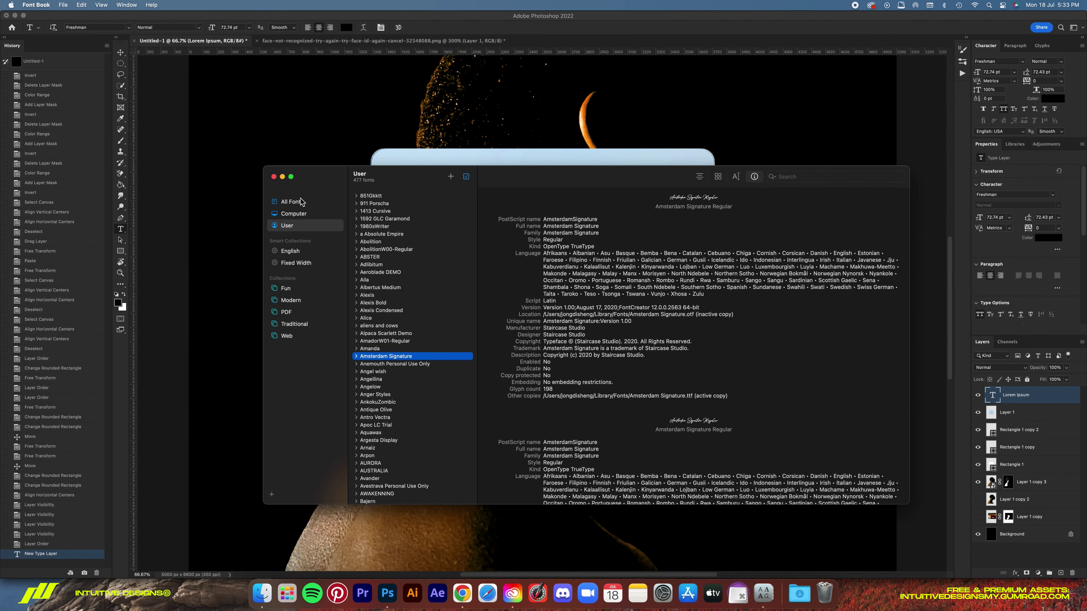
left_click(302, 202)
scroll(381, 307, "down", 10)
scroll(382, 306, "down", 5)
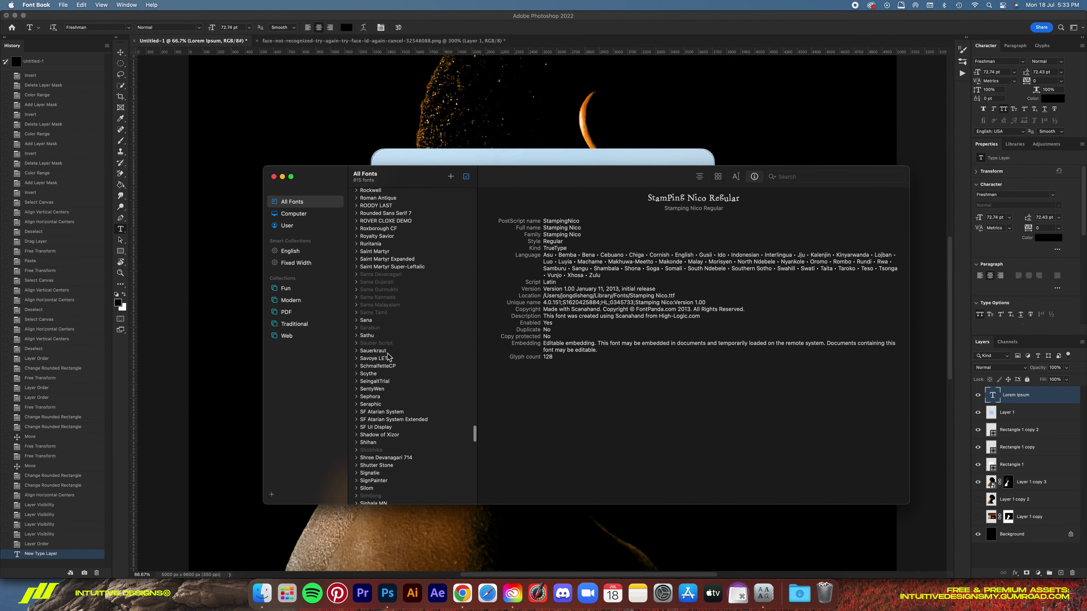
left_click(393, 428)
key("super+q")
Type the Face Not Recognized title in SF UI Display without all caps, resized smaller
left_click(96, 27)
type("SF UI Display")
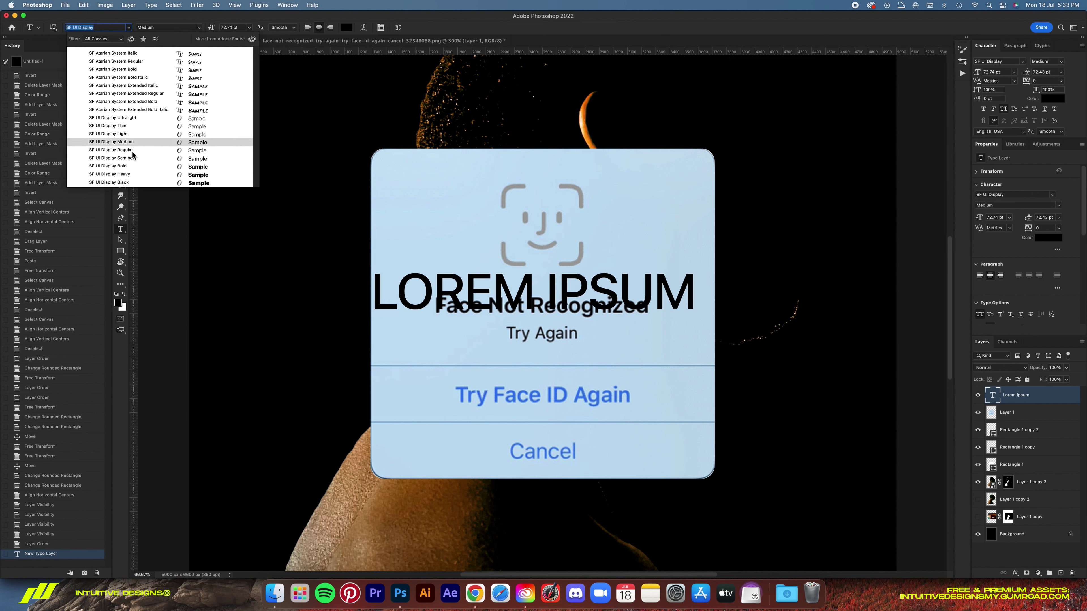
left_click(111, 149)
type("FACE")
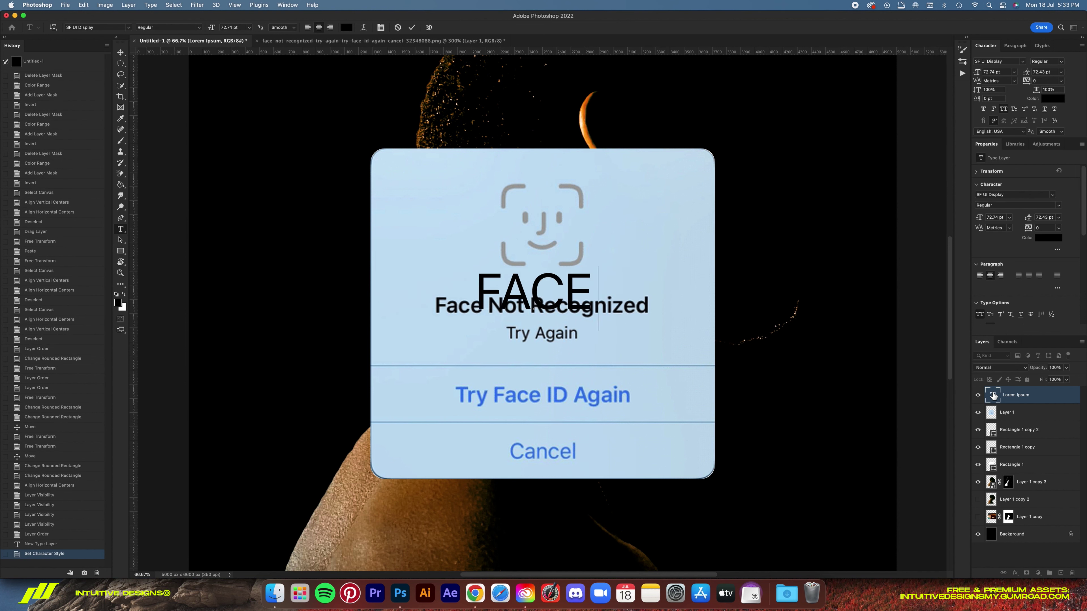
type("Not Recognized")
key("Escape")
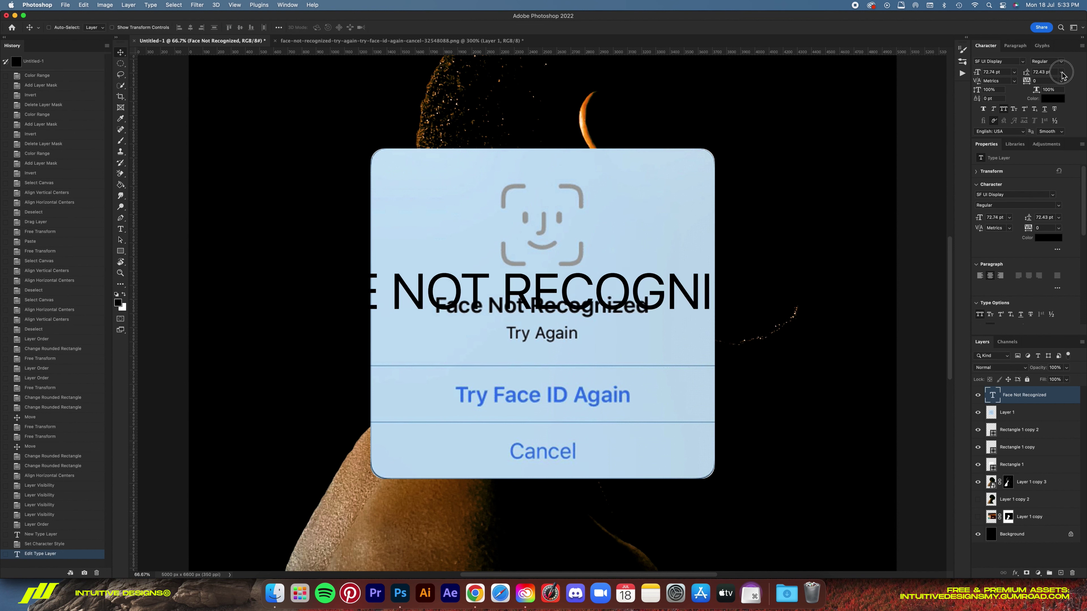
key("v")
key("ctrl+shift+k")
key("ctrl+t")
key("Return")
Centre the title on the dialog heading, set it Semibold and scale it slightly down
mouse_move(764, 299)
left_mouse_down()
mouse_move(635, 287)
mouse_move(672, 382)
left_mouse_up()
key("ctrl+a")
key("ctrl+d")
key("ctrl+t")
key("Return")
key("ctrl+a")
Duplicate the title and turn the copy into the Try Face ID Again button label
key("ctrl+d")
key("t")
left_click(535, 398)
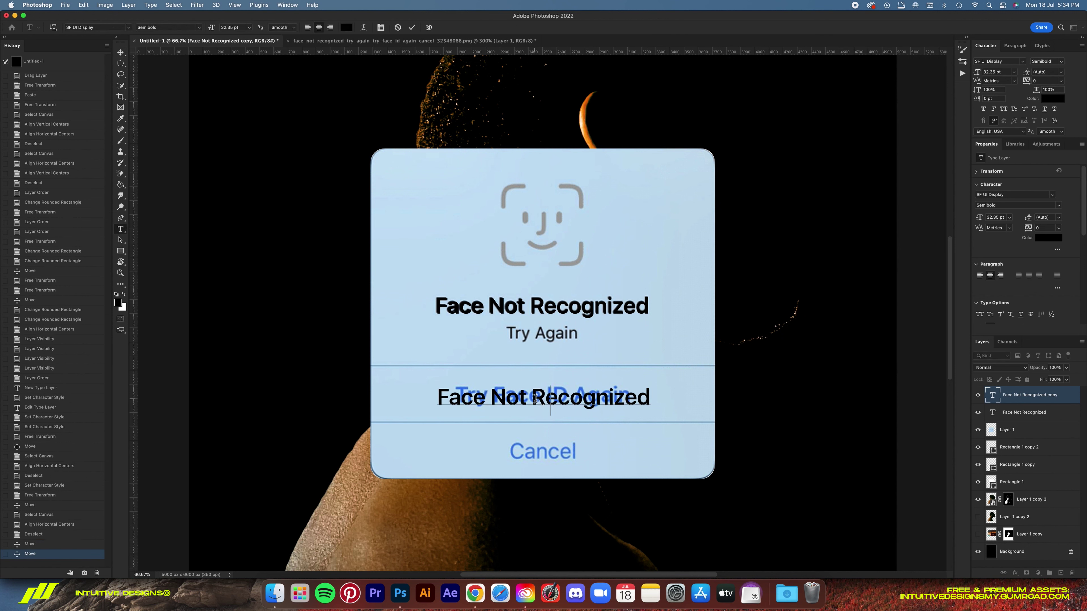
key("ctrl+Return")
key("v")
key("Up")
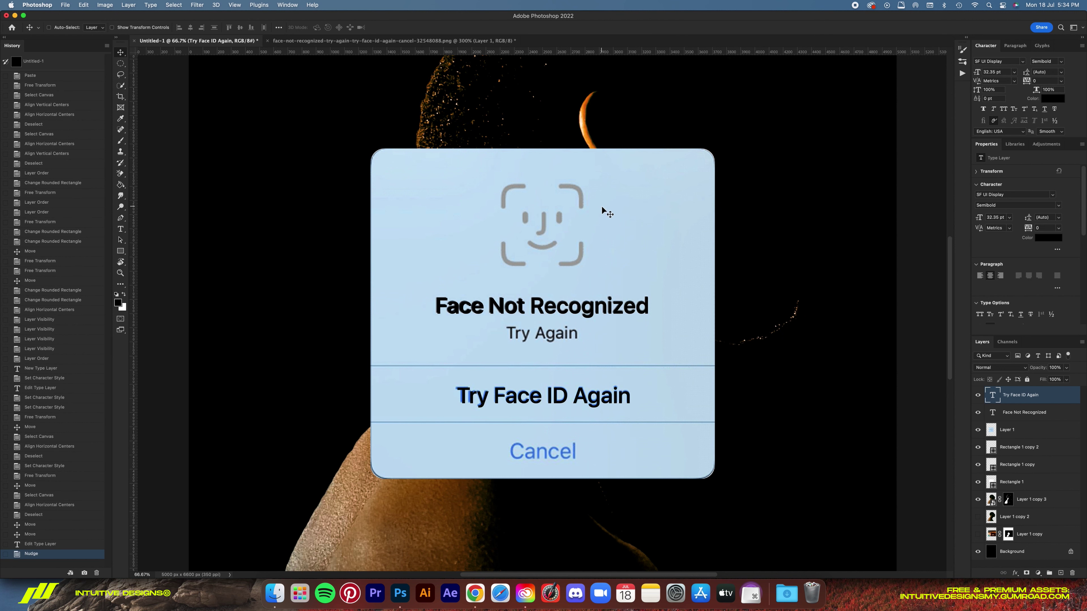
Copy the label up onto the Try Again line and set that text to 24 pt
left_click_drag(624, 405, 625, 342)
key("t")
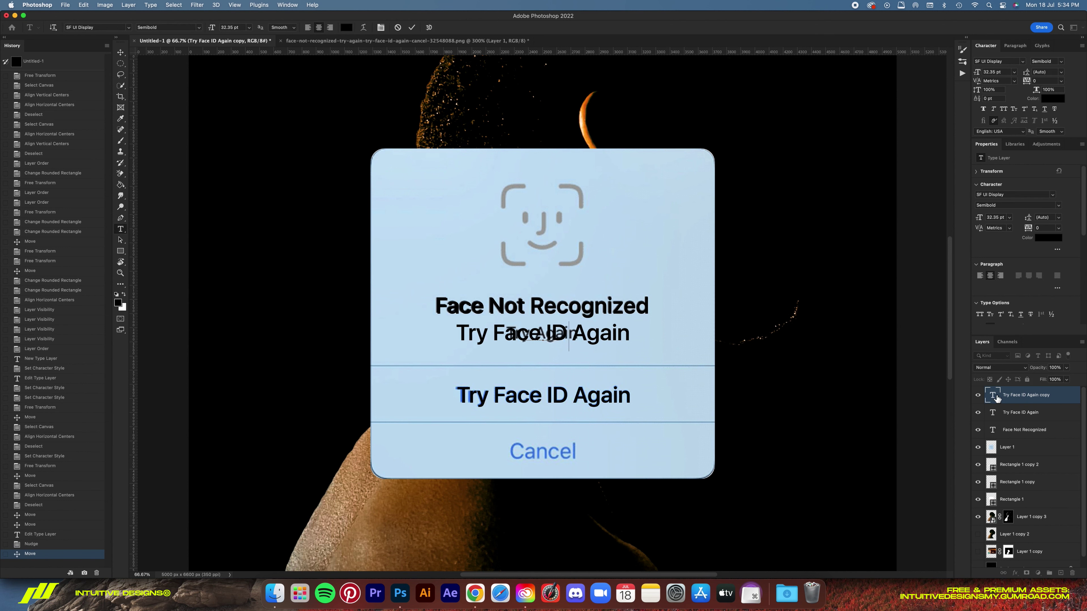
left_click(543, 336)
key("ctrl+a")
left_click(248, 27)
left_click(231, 115)
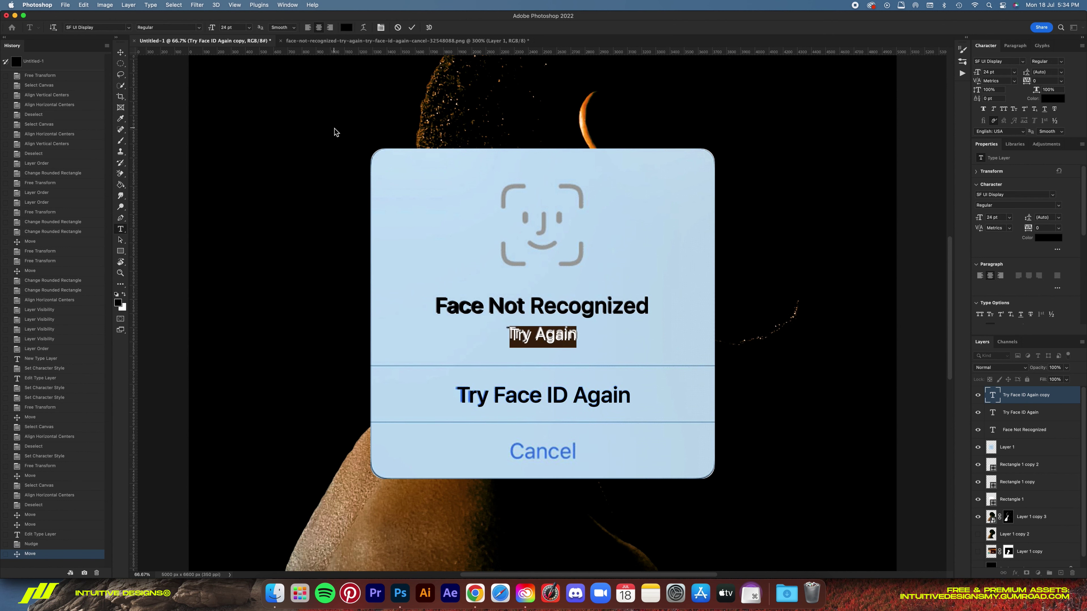
left_click(411, 27)
Scale and nudge the Try Again line to match the original screenshot
key("ctrl+plus")
key("ctrl+plus")
key("ctrl+t")
left_click_drag(447, 384, 442, 384)
key("Return")
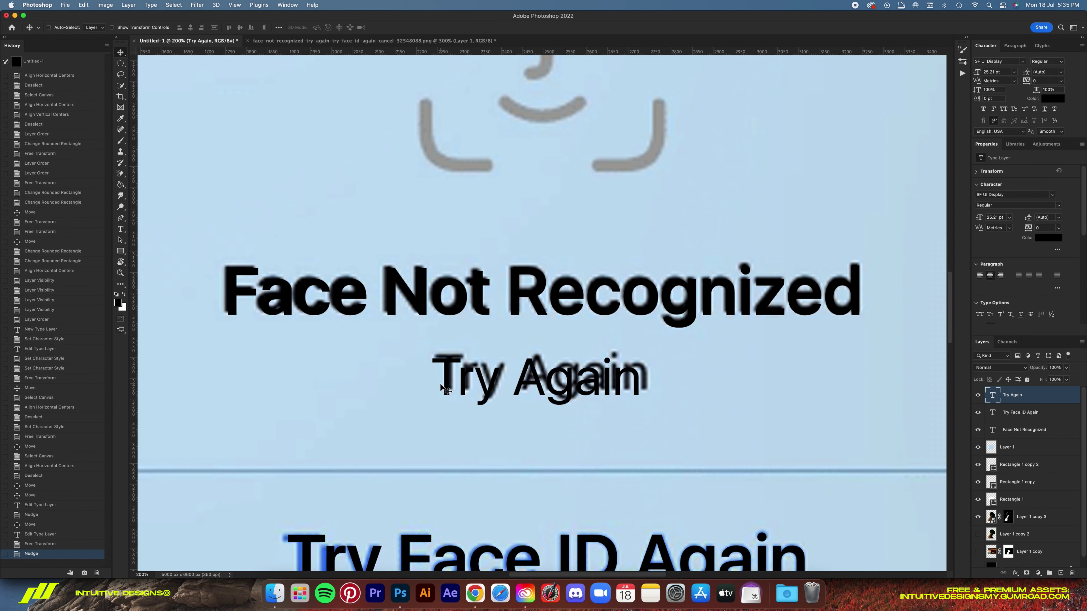
key("Up")
key("t")
left_click(171, 27)
Make Try Again Medium, copy it down as the Cancel label, and reorder the text layers
key("ctrl+0")
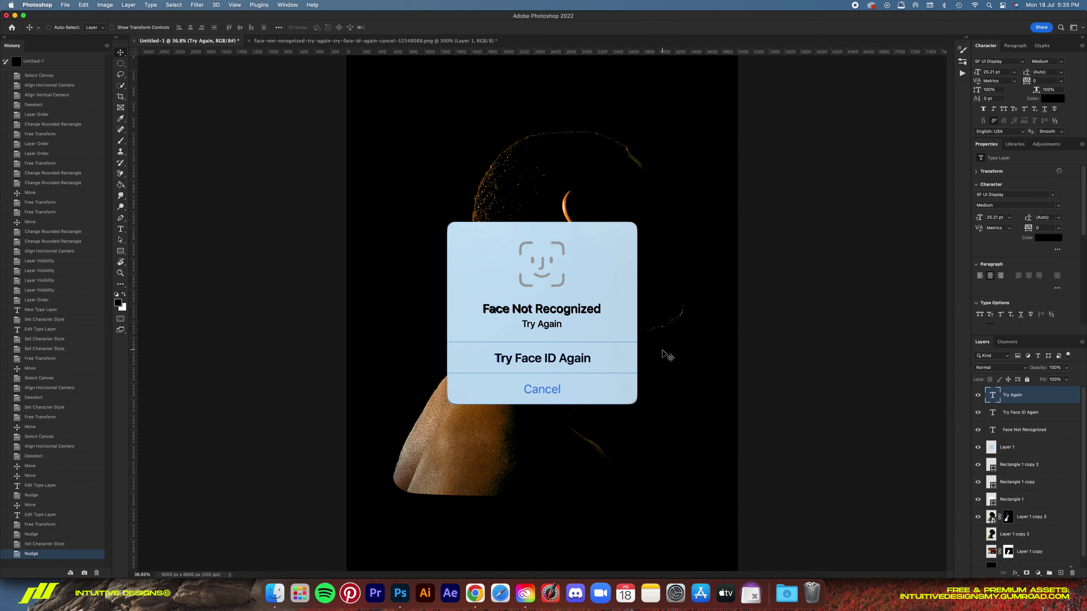
left_click_drag(541, 324, 542, 389)
double_click(556, 390)
key("ctrl+Return")
key("ctrl+plus")
key("ctrl+plus")
key("ctrl+plus")
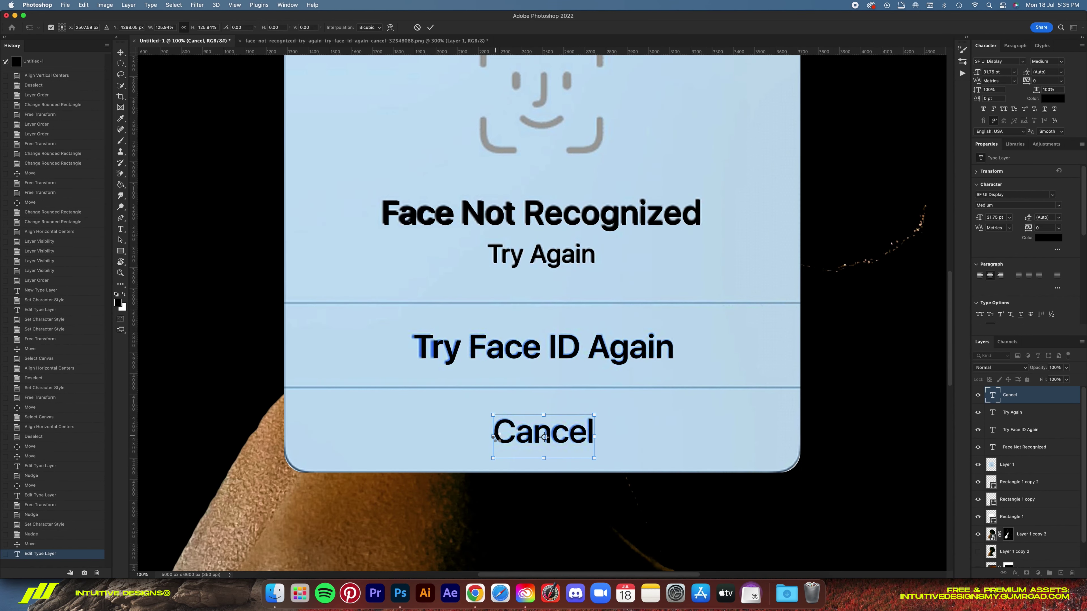
key("Return")
left_click_drag(1012, 413, 1027, 436)
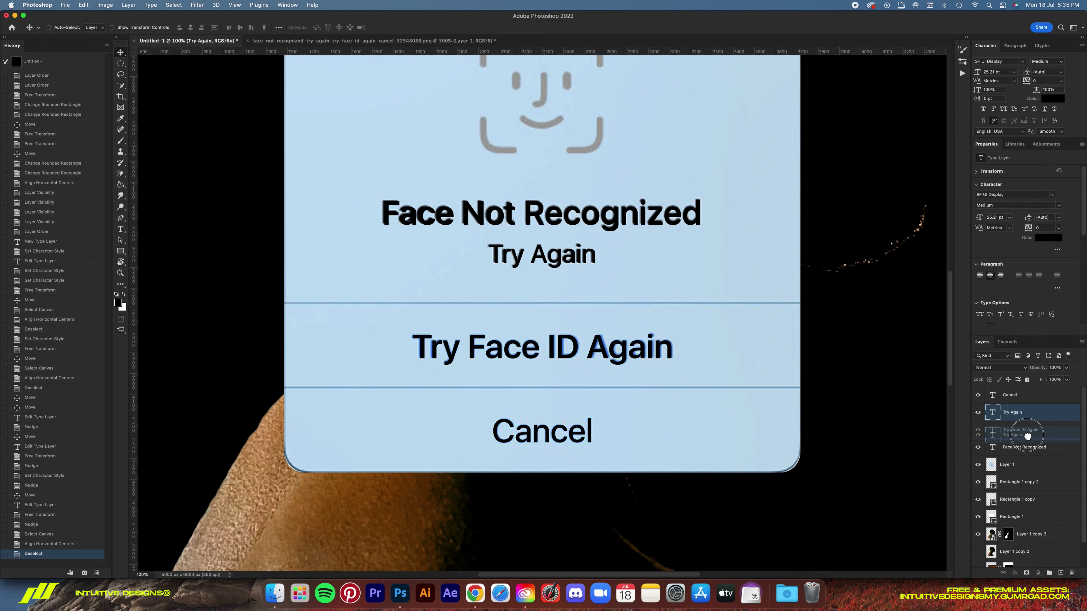
Colour the Try Face ID Again and Cancel labels with blue sampled from the original dialog
left_click(1011, 395, "shift")
left_click(1049, 237)
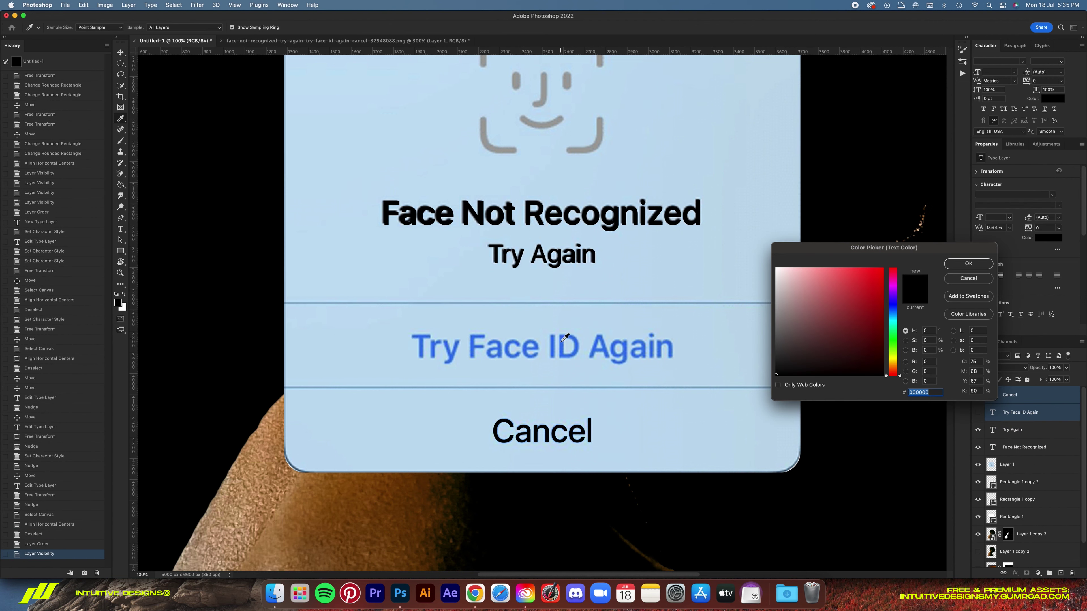
left_click(963, 266)
left_click(978, 464)
key("ctrl+minus")
key("ctrl+minus")
key("ctrl+minus")
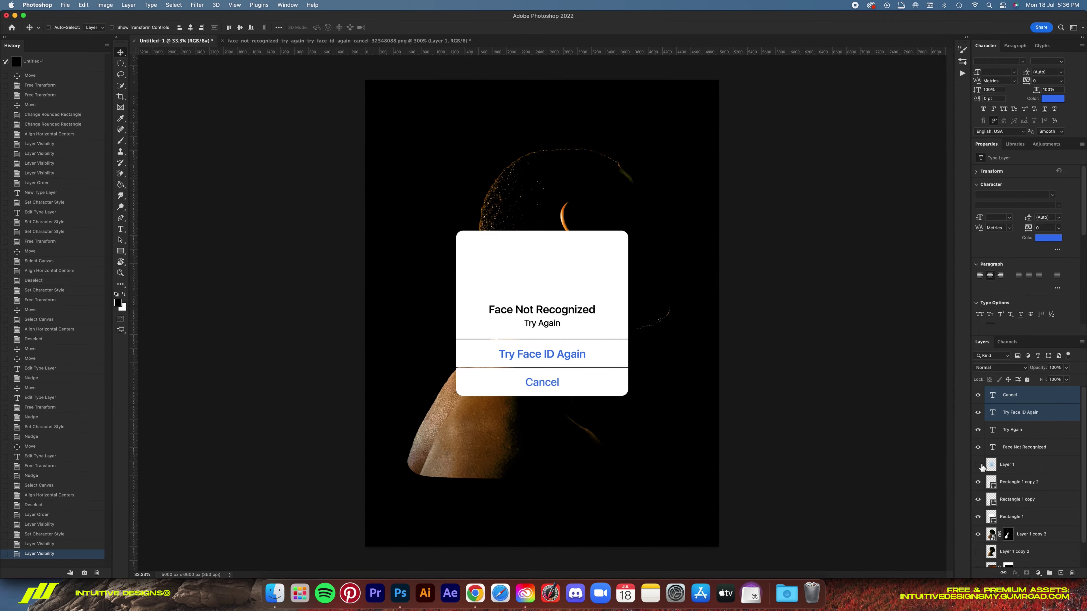
left_click(978, 465)
key("ctrl+plus")
key("ctrl+plus")
key("ctrl+plus")
Frame the Face ID icon with a 92 px rounded stroked rectangle centred horizontally
left_click_drag(536, 324, 602, 395)
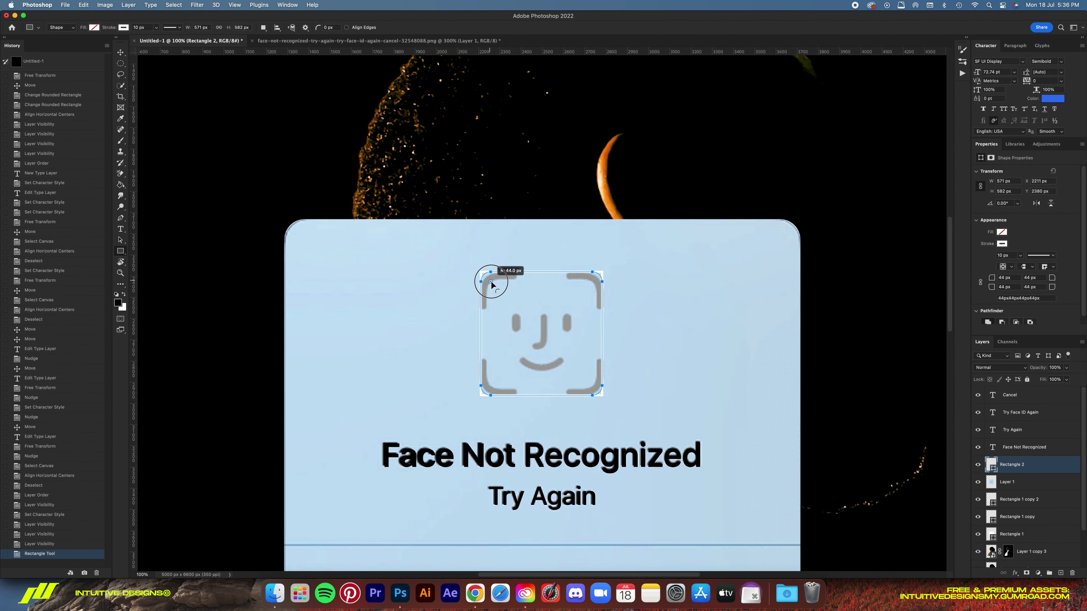
left_click_drag(491, 283, 550, 286)
left_click(156, 28)
key("v")
key("ctrl+a")
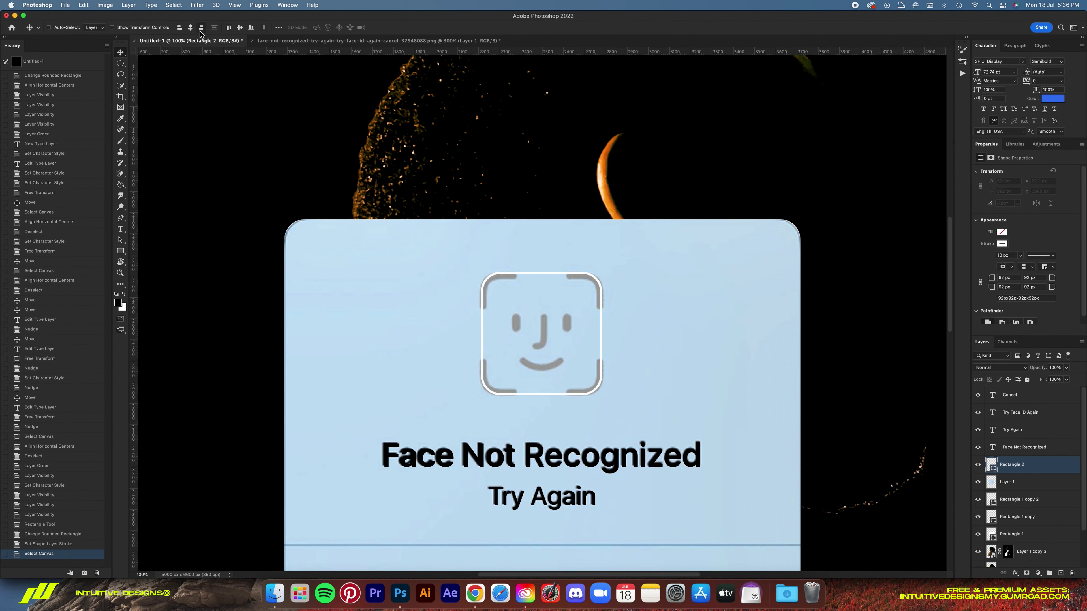
left_click(200, 31)
key("ctrl+d")
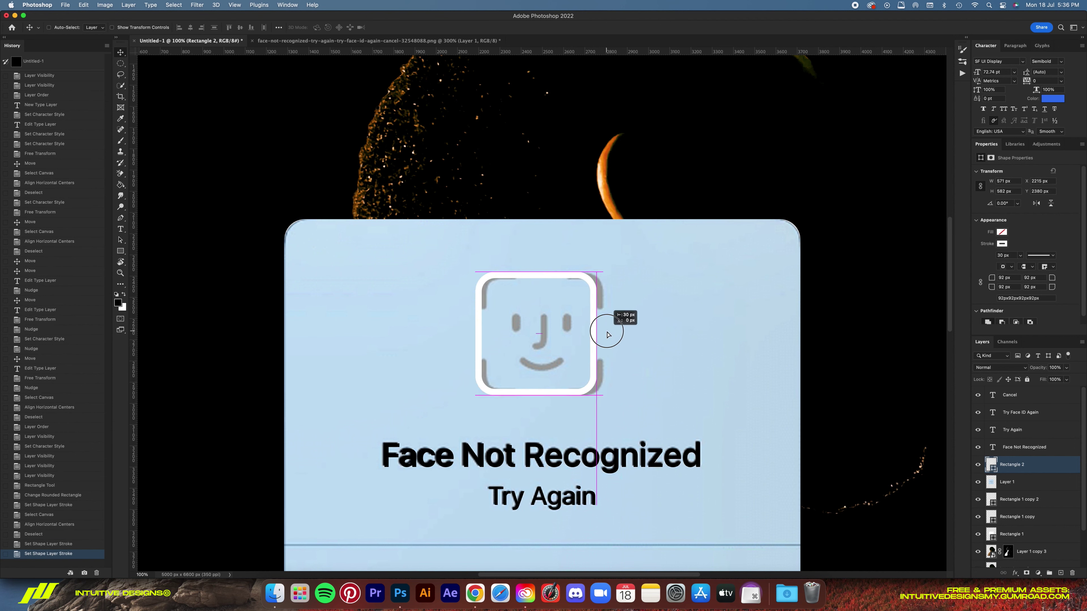
key("super+plus")
left_click_drag(424, 256, 445, 274)
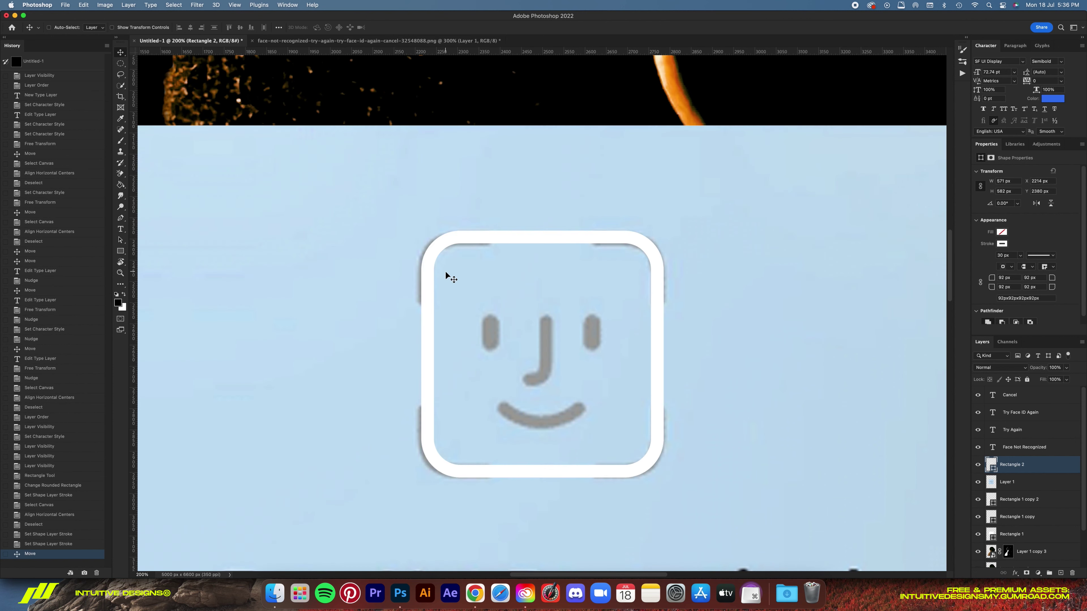
key("super+minus")
key("super+plus")
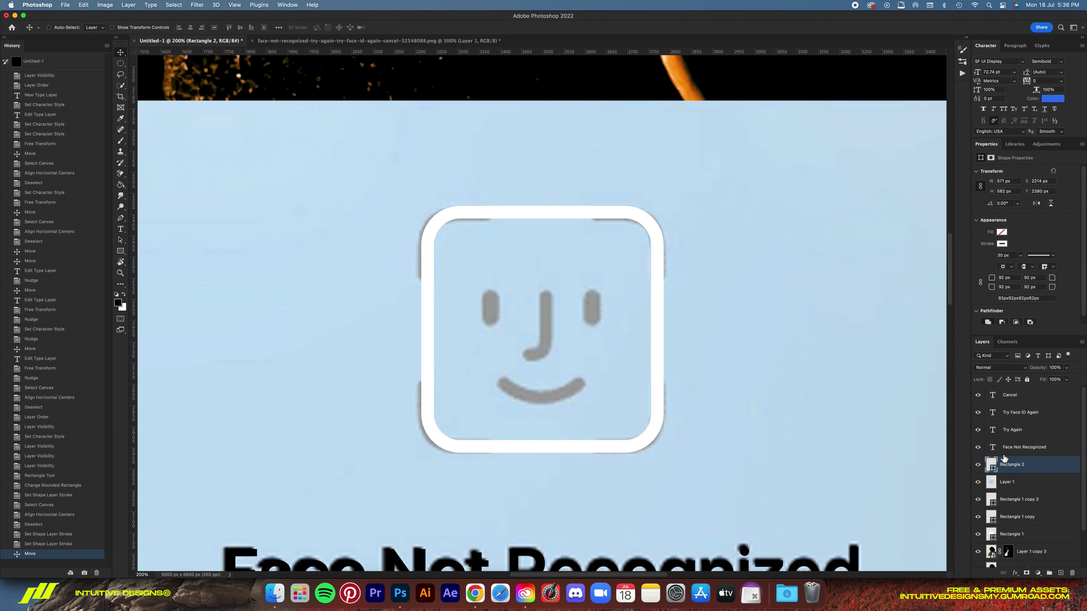
key("super+minus")
Delete the trial rectangle and group the dialog text layers as Texts
key("Delete")
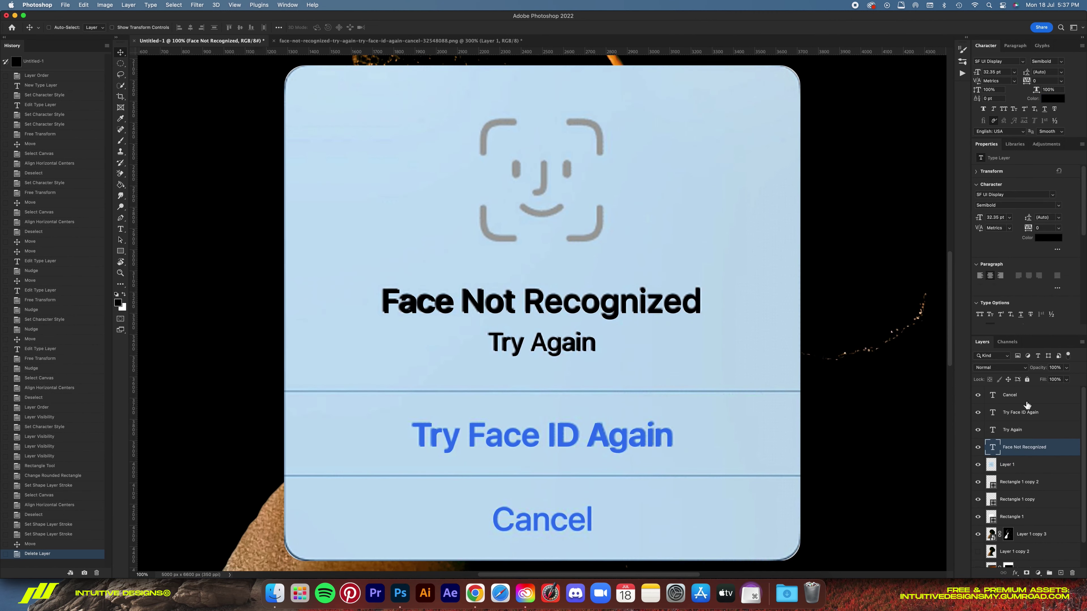
key("super+g")
double_click(1009, 391)
type("Texts")
left_click(991, 406)
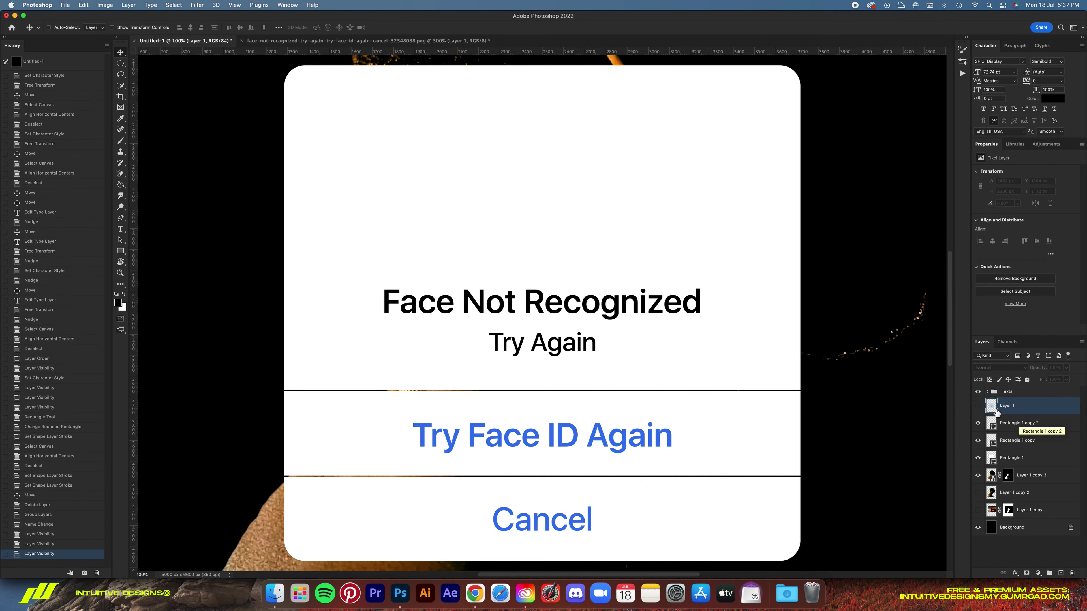
left_click(988, 392)
Re-centre Cancel vertically in its row and nudge Try Face ID Again into place
left_click(991, 493, "super")
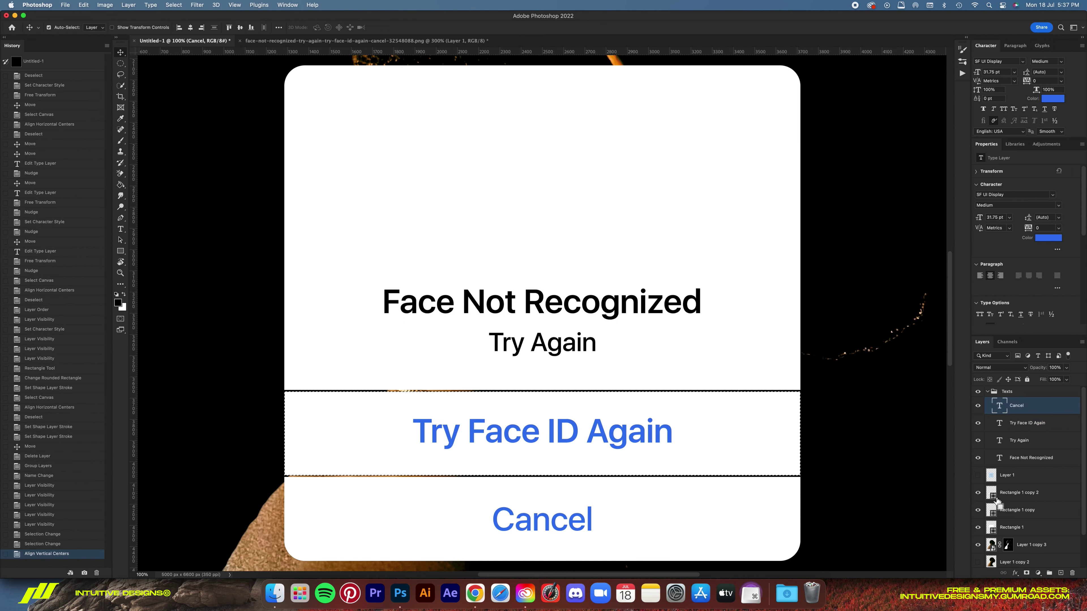
left_click(991, 510, "super")
left_click(240, 27)
key("super+d")
left_click(978, 476)
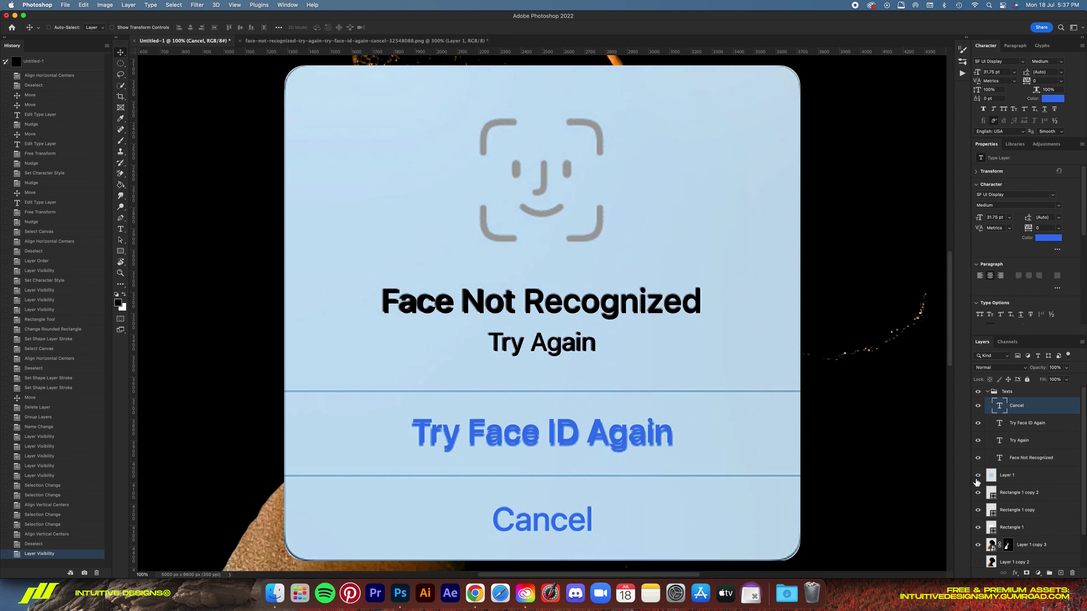
key("super+z")
key("super+z")
key("super+z")
key("super+z")
left_click(978, 476)
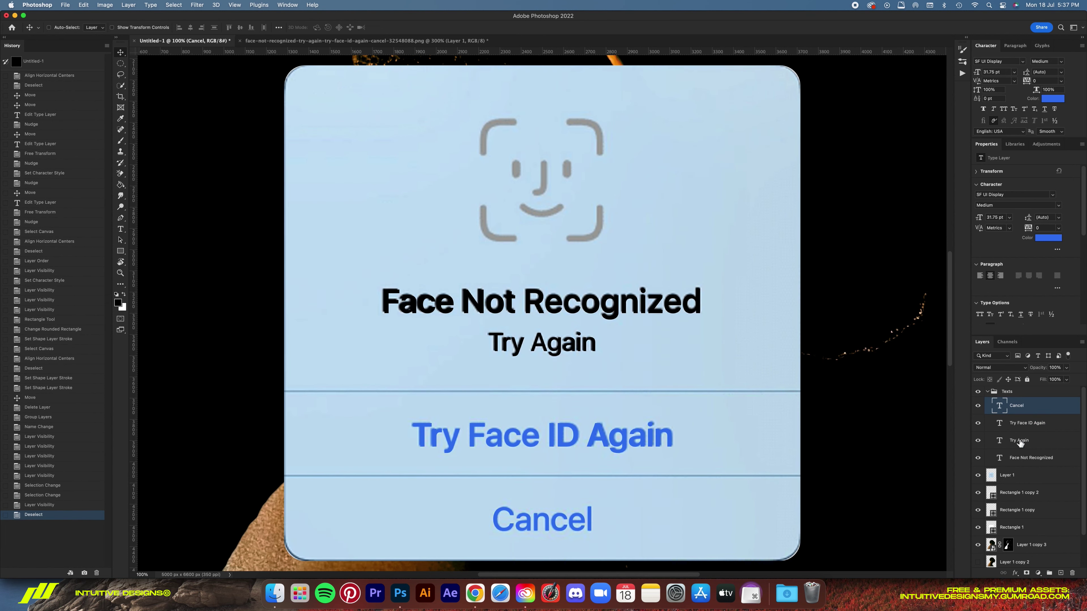
left_click(1027, 422)
key("Up")
Add a horizontal guide along the Face ID icon's top edge
key("super+plus")
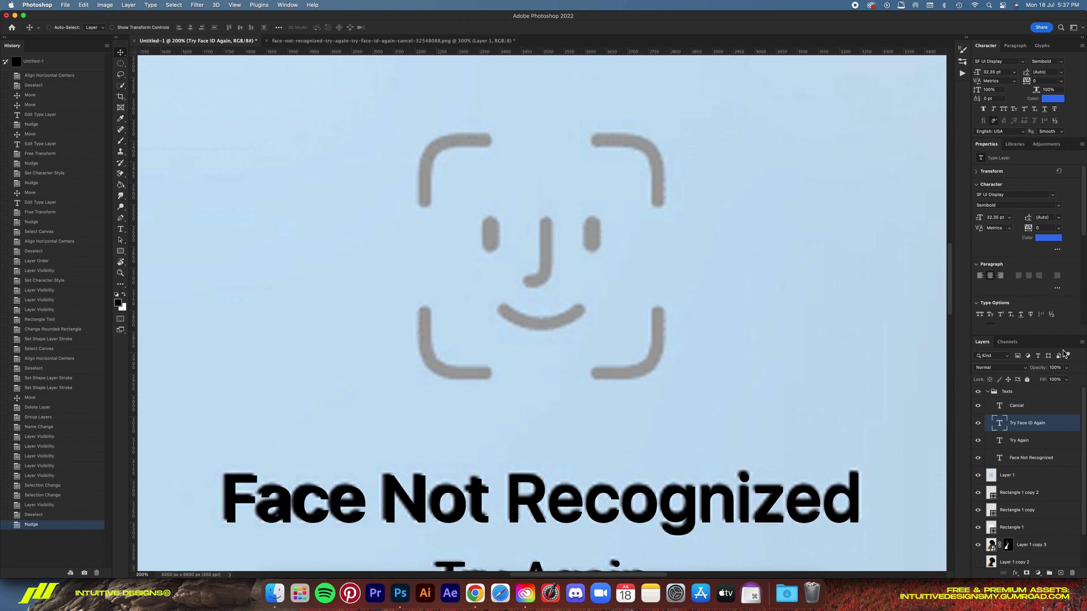
left_click_drag(552, 149, 555, 289)
left_click_drag(612, 54, 599, 276)
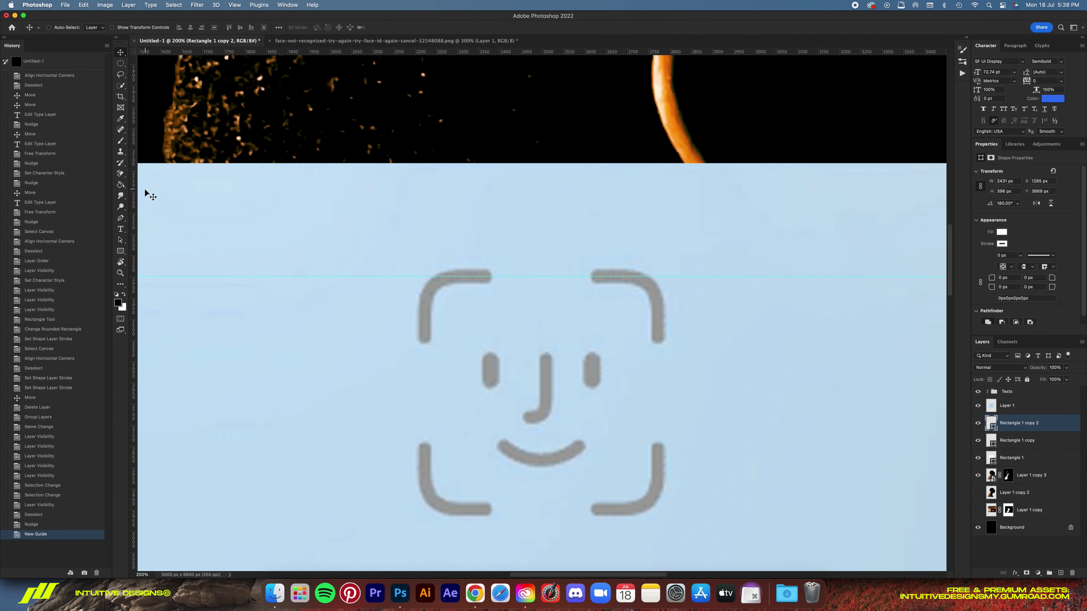
Add a vertical guide at the icon's left edge and trace its top-left corner with the Pen
left_click_drag(134, 194, 425, 240)
key("p")
left_click(426, 342)
left_click(491, 276)
left_click(458, 310)
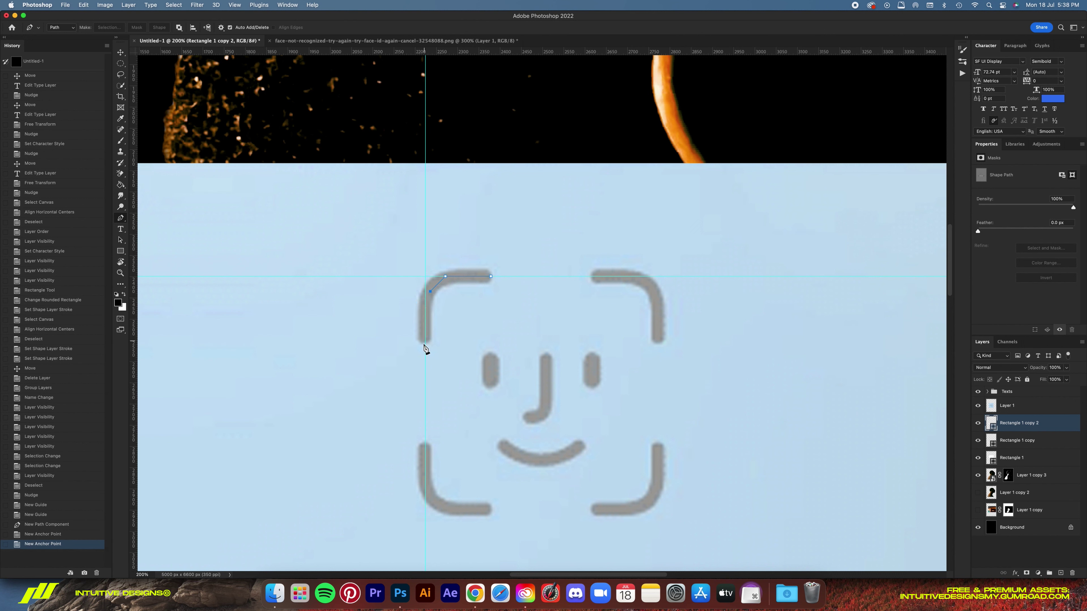
left_click_drag(430, 292, 421, 292)
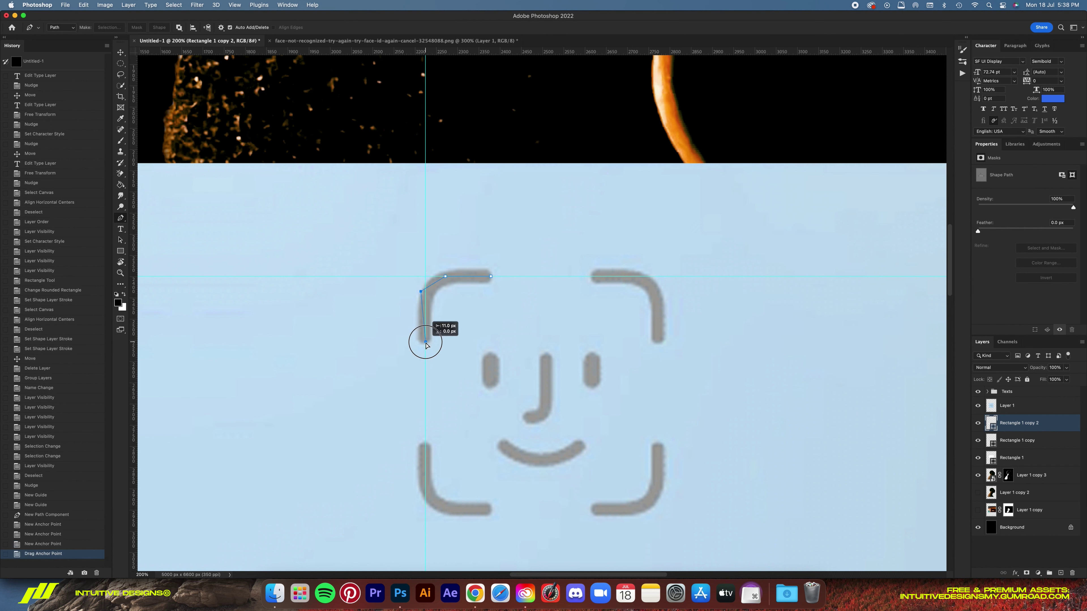
left_click_drag(430, 341, 426, 342)
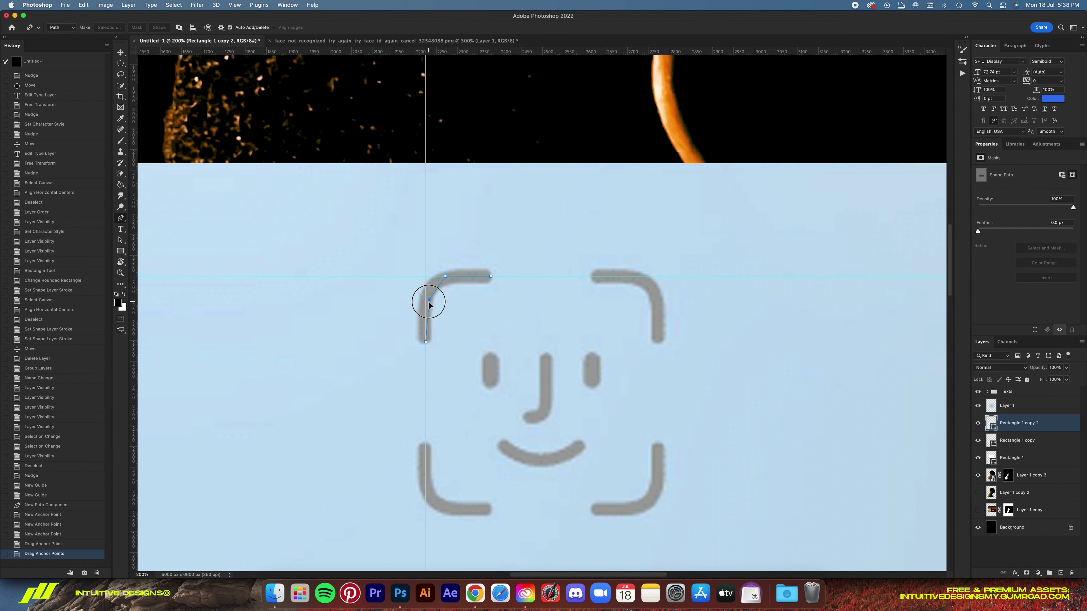
left_click_drag(429, 300, 431, 283)
Adjust the traced corner anchors, then delete the corner path
left_click(436, 287)
left_click(436, 286)
left_click(435, 287)
key("v")
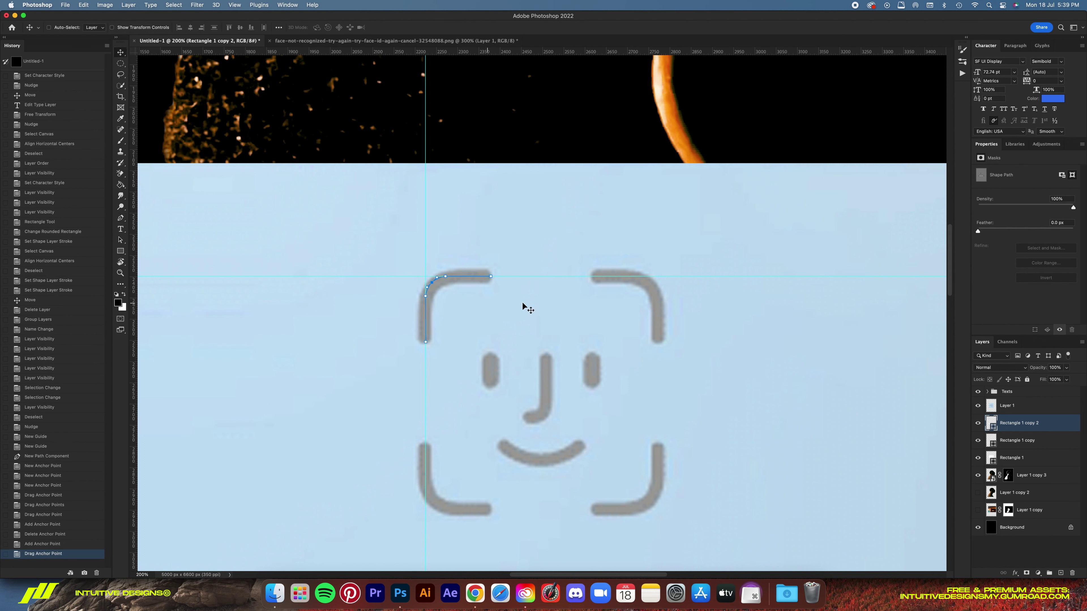
left_click(123, 28)
key("Delete")
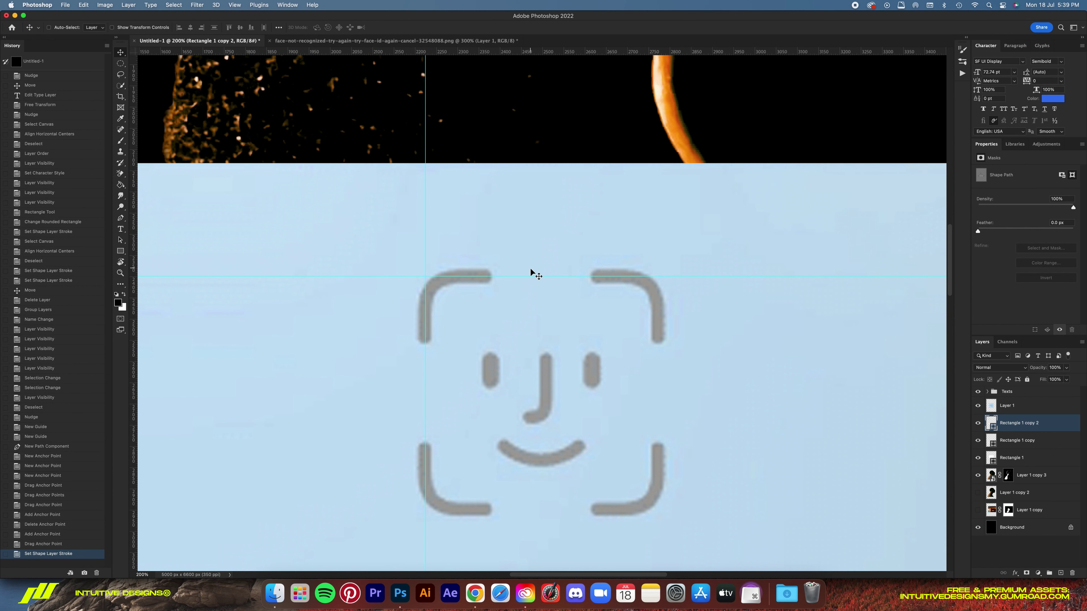
key("p")
key("BackSpace")
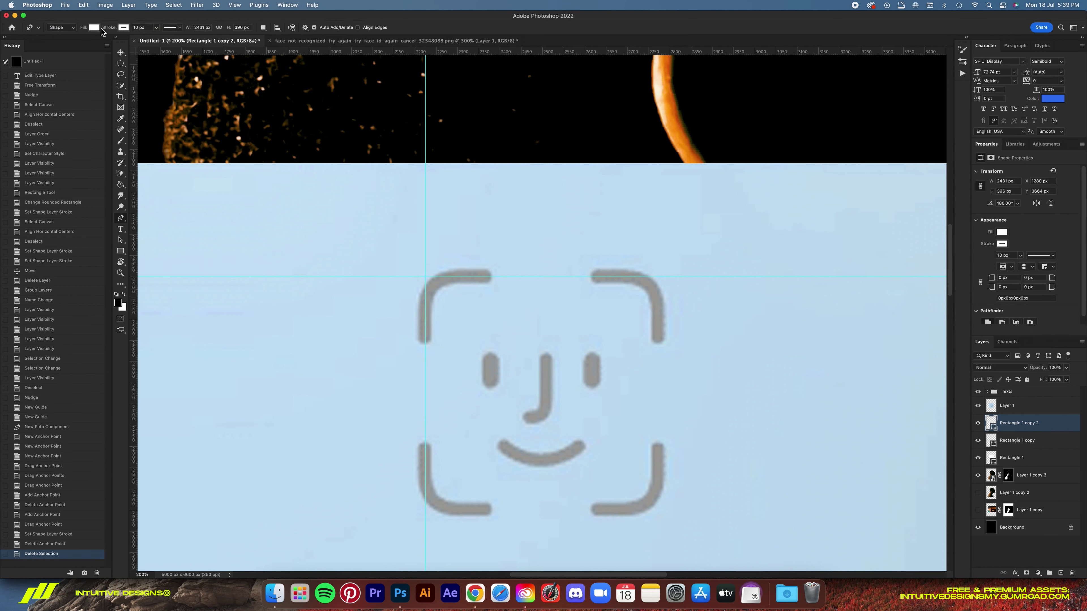
Trace a no-fill curved nose path over the icon, then delete it
left_click(94, 28)
left_click(32, 52)
left_click(548, 357)
left_click(547, 410)
left_click(523, 422)
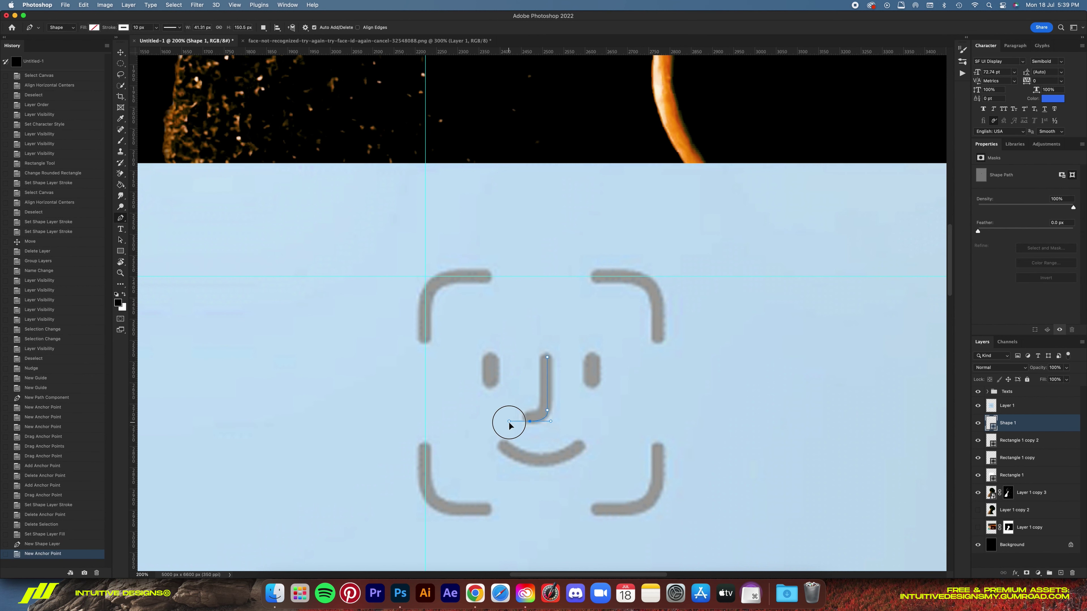
left_click_drag(510, 423, 515, 422)
left_click(124, 27)
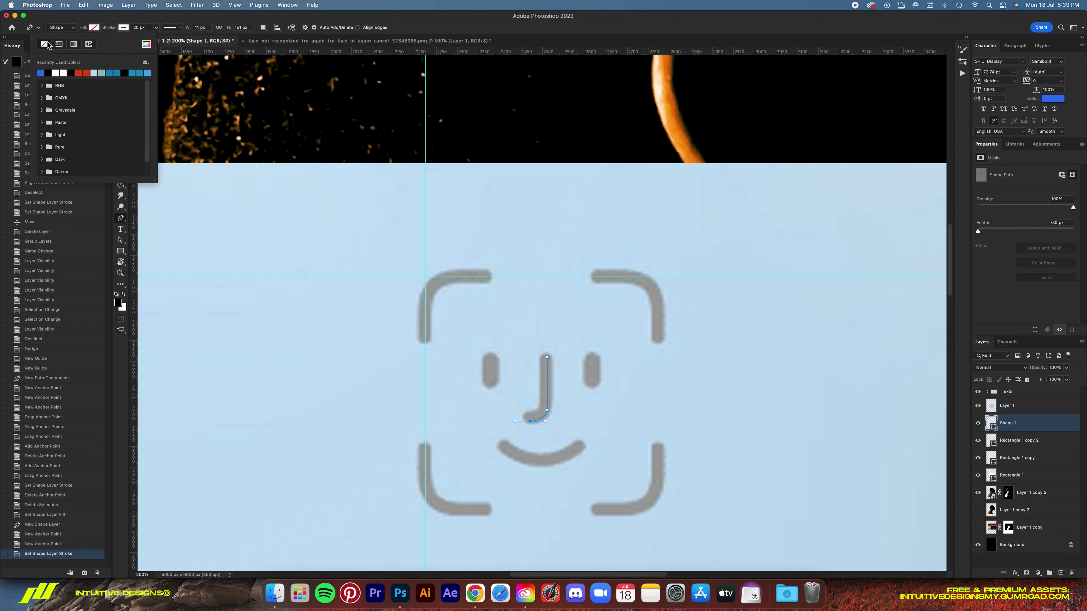
key("Escape")
key("v")
key("BackSpace")
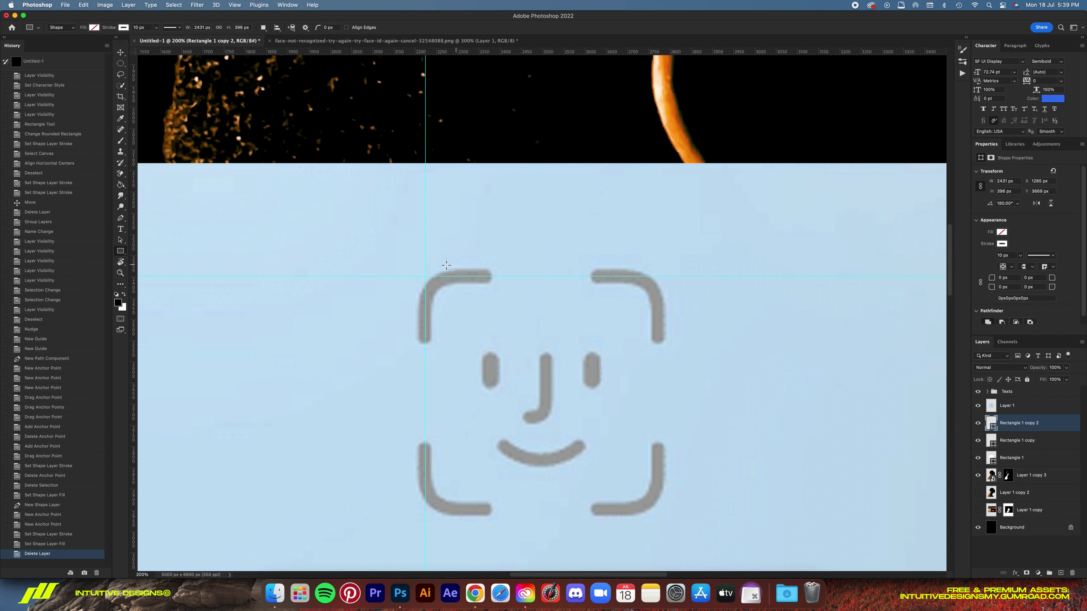
Draw a small test rectangle at the guide crossing and move it above the icon image
left_click(163, 251)
left_click(94, 27)
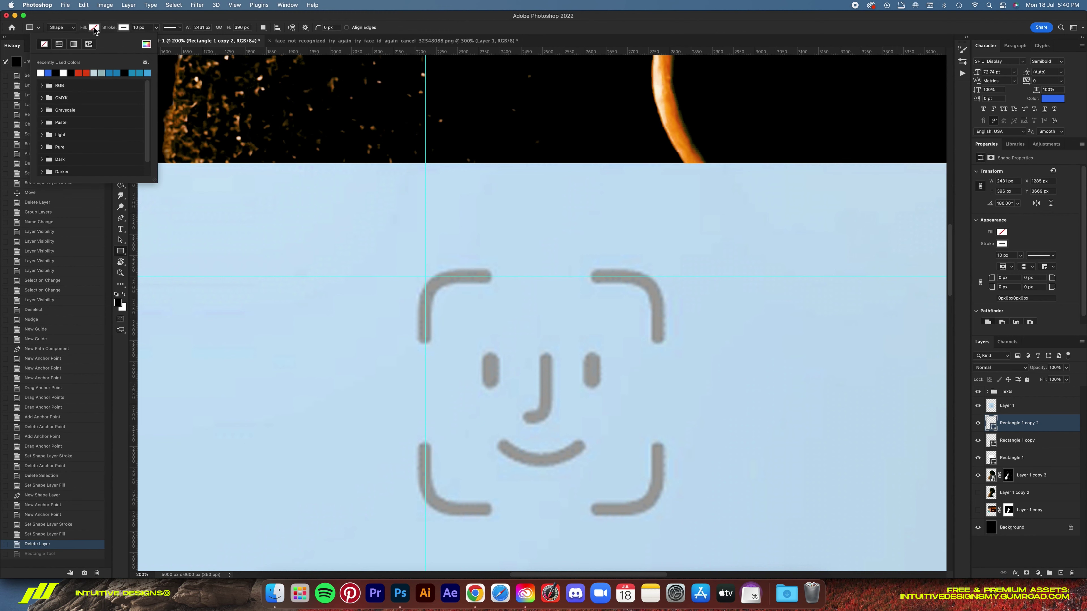
left_click_drag(443, 272, 490, 281)
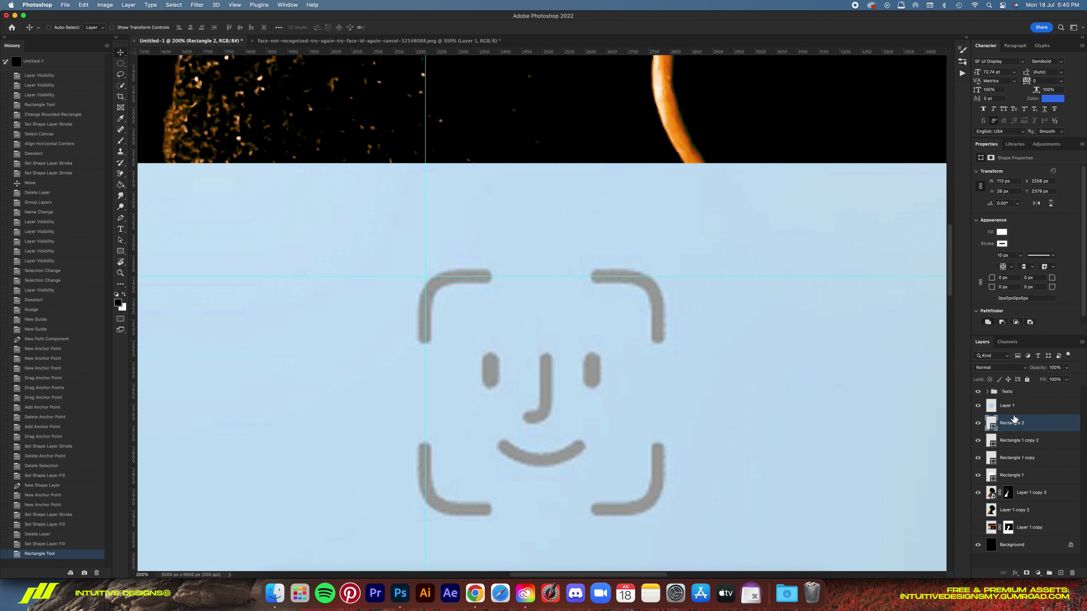
left_click_drag(1013, 418, 1013, 403)
key("super+plus")
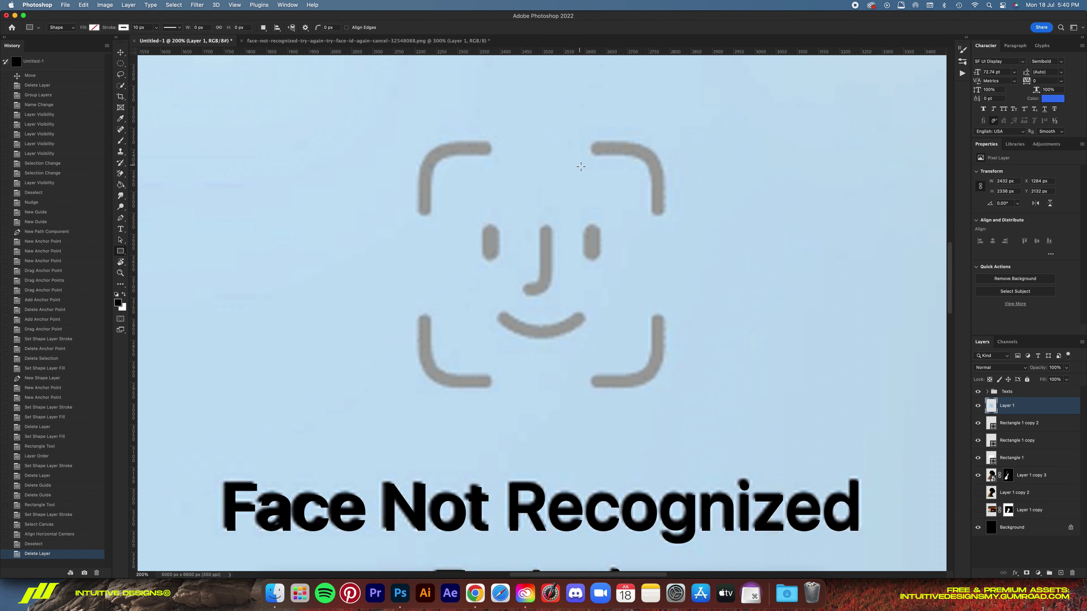
left_click_drag(417, 145, 662, 388)
left_click(172, 27)
left_click(169, 55)
key("v")
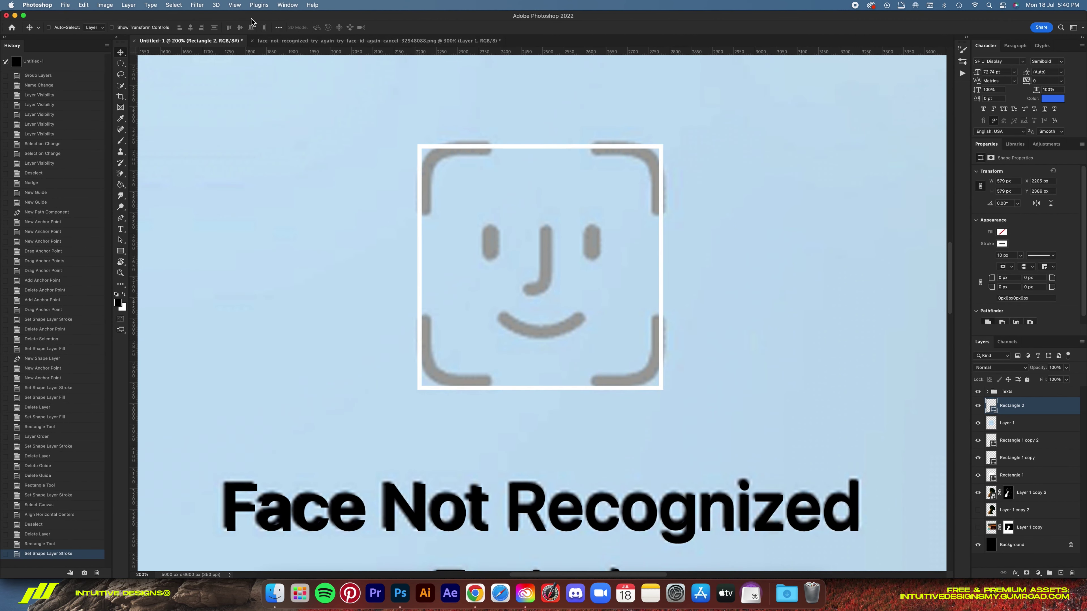
key("super+a")
left_click(190, 27)
key("super+d")
key("Up")
key("u")
left_click_drag(427, 149, 455, 177)
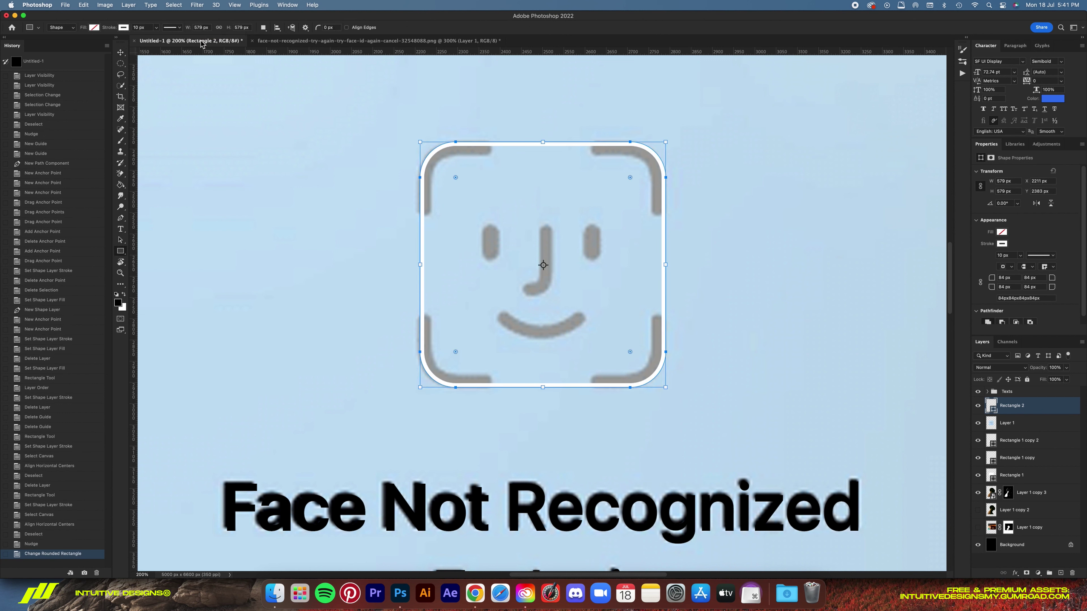
type("26")
key("Return")
left_click(173, 26)
left_click(169, 68)
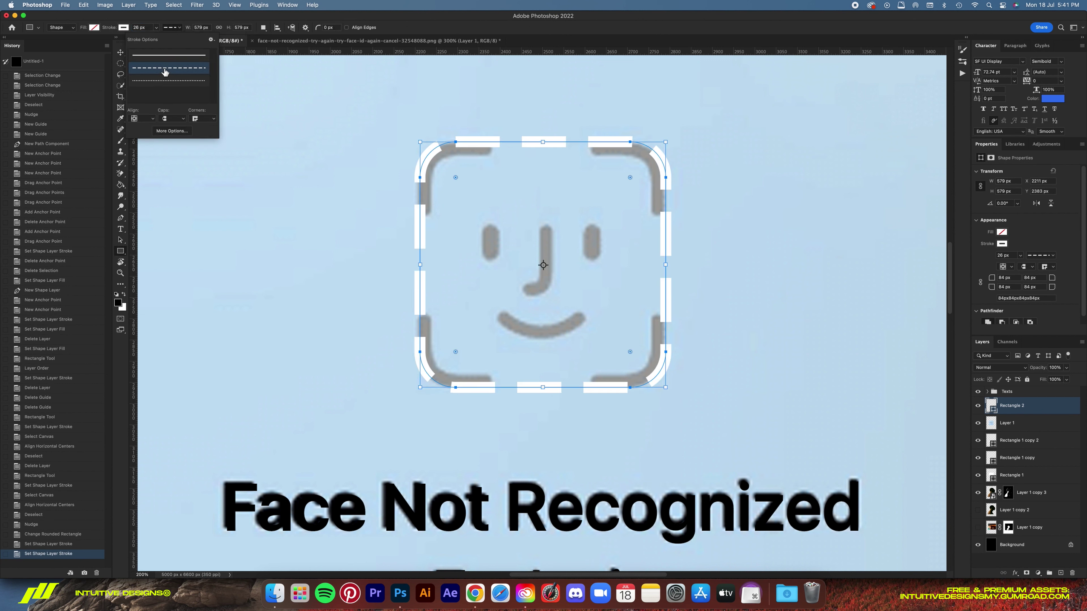
left_click(171, 131)
type("0")
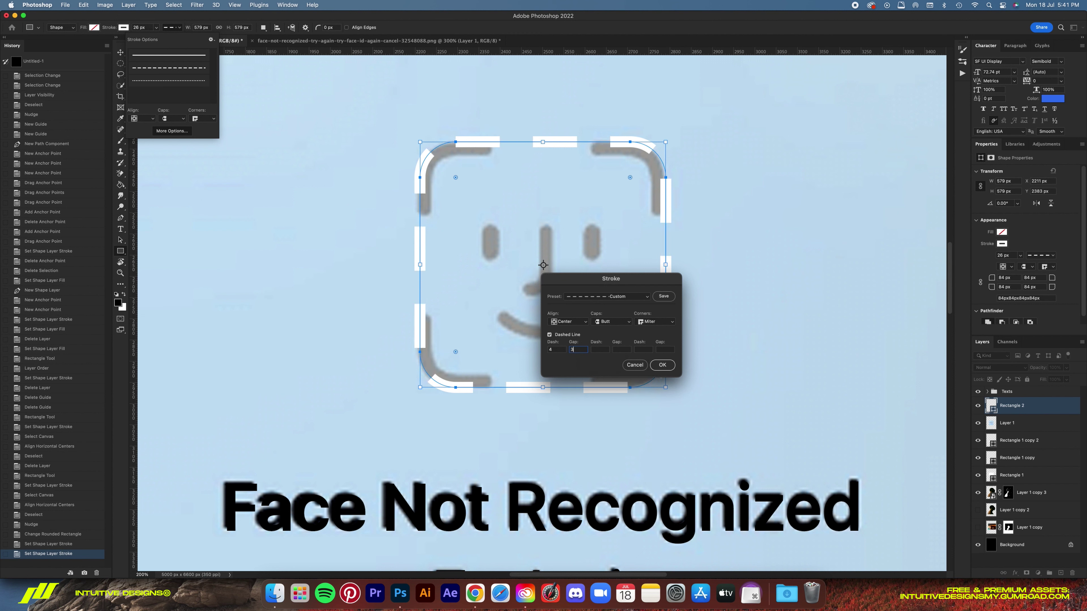
left_click(600, 349)
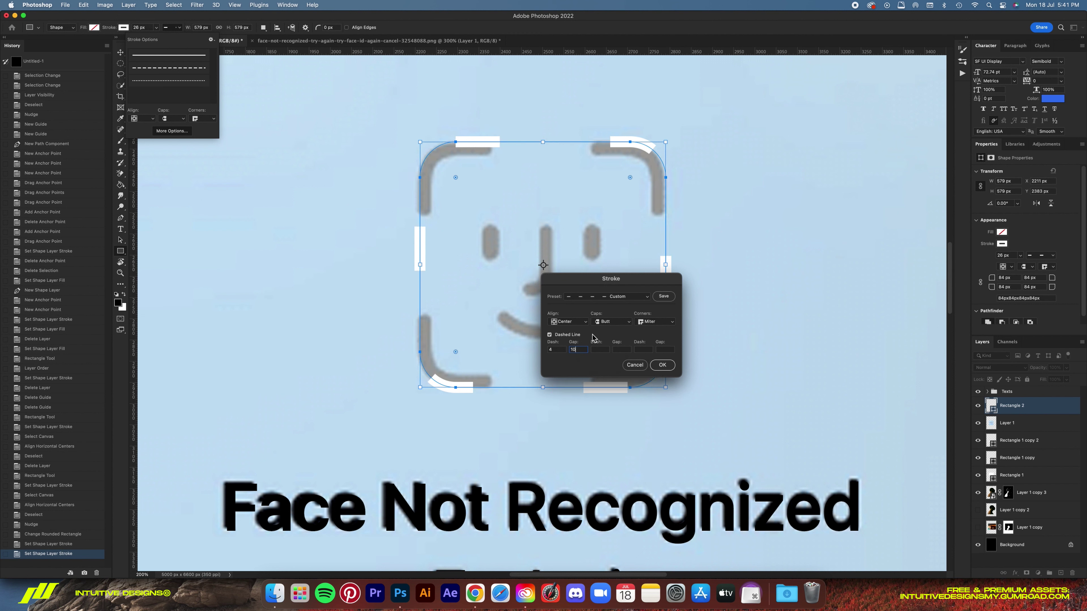
left_click(579, 350)
type("2")
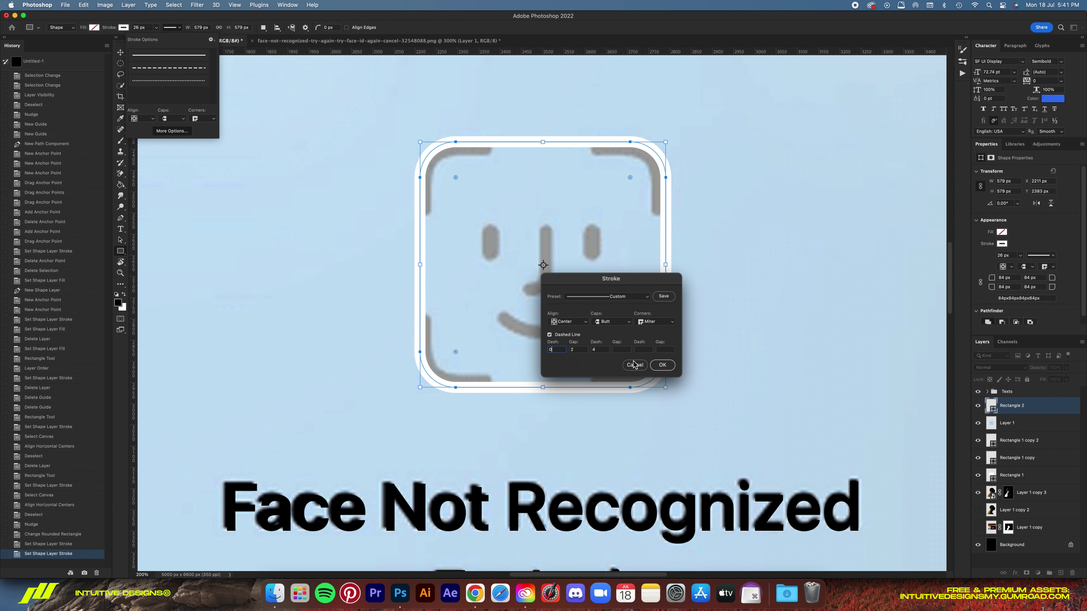
key("shift+Tab")
type("4")
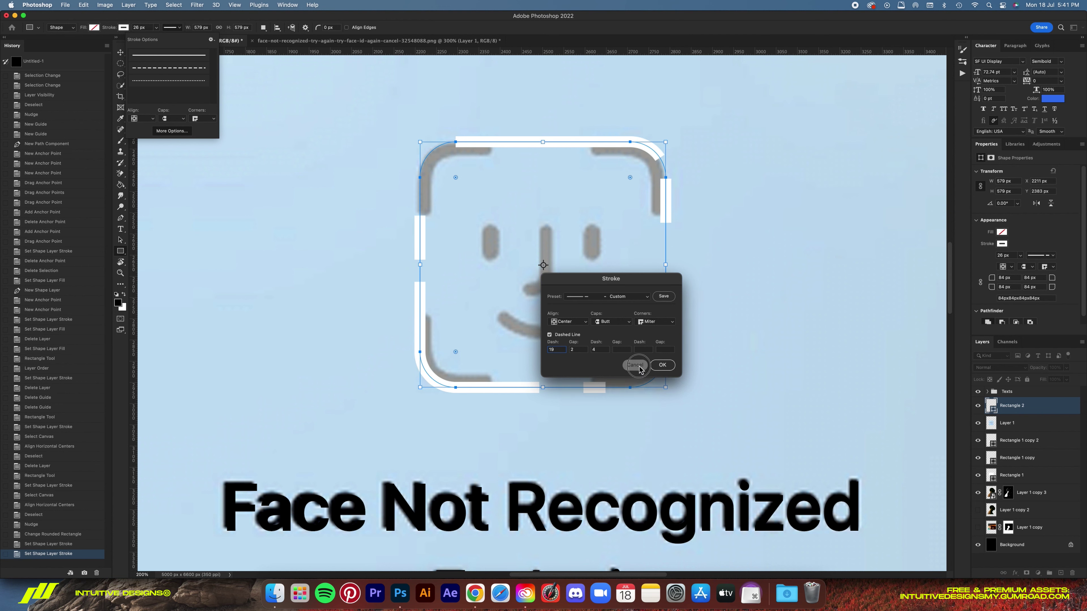
key("Return")
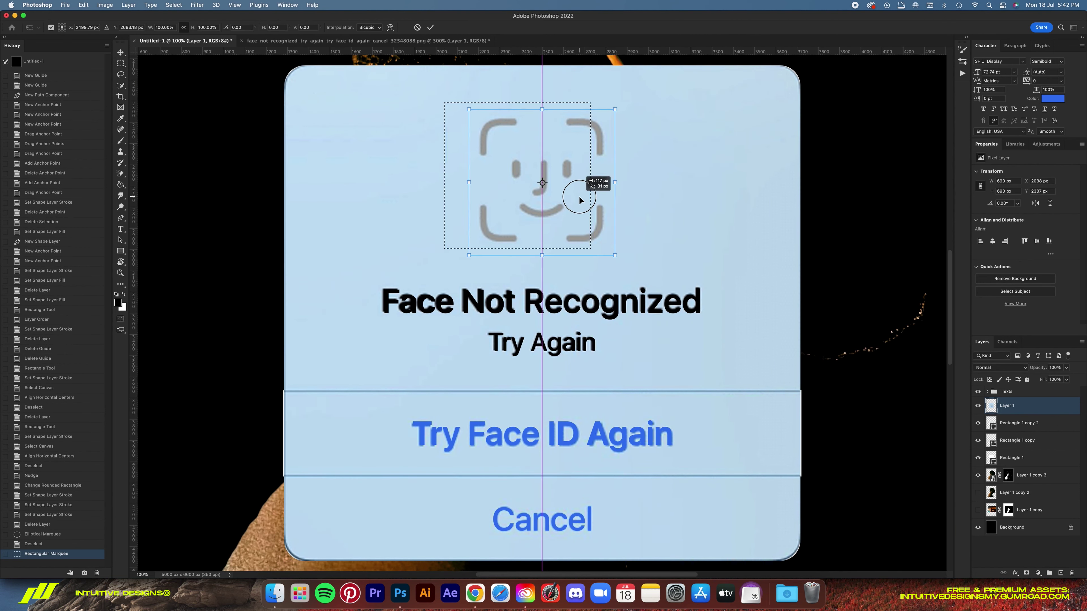
Convert the pasted icon copy to a Smart Object and apply Threshold to turn it black
right_click(1020, 405)
left_click(968, 287)
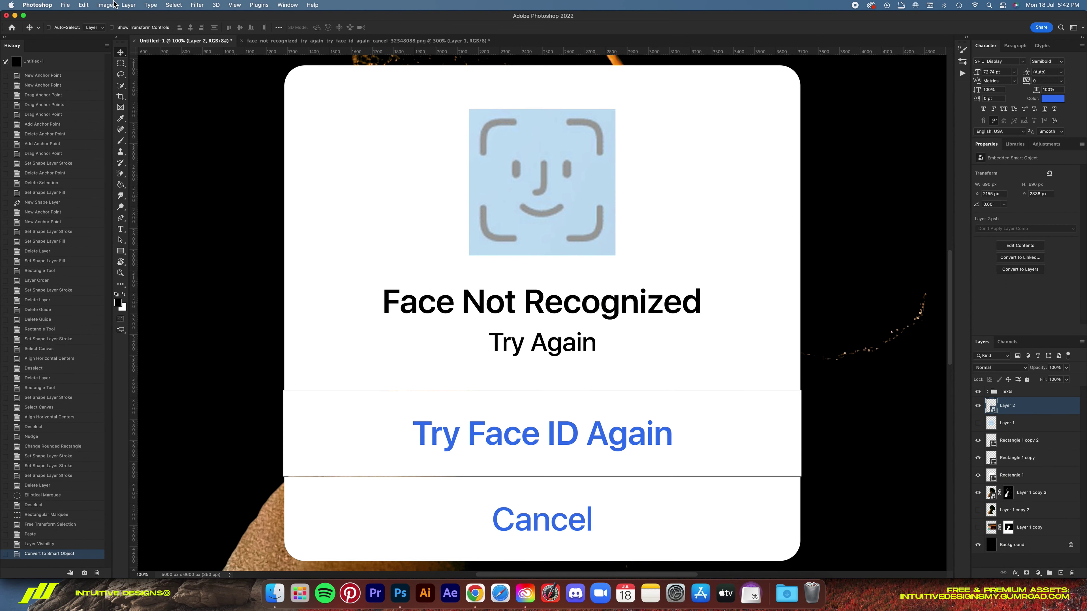
left_click(105, 5)
mouse_move(150, 35)
left_click(239, 139)
left_click_drag(567, 171, 873, 245)
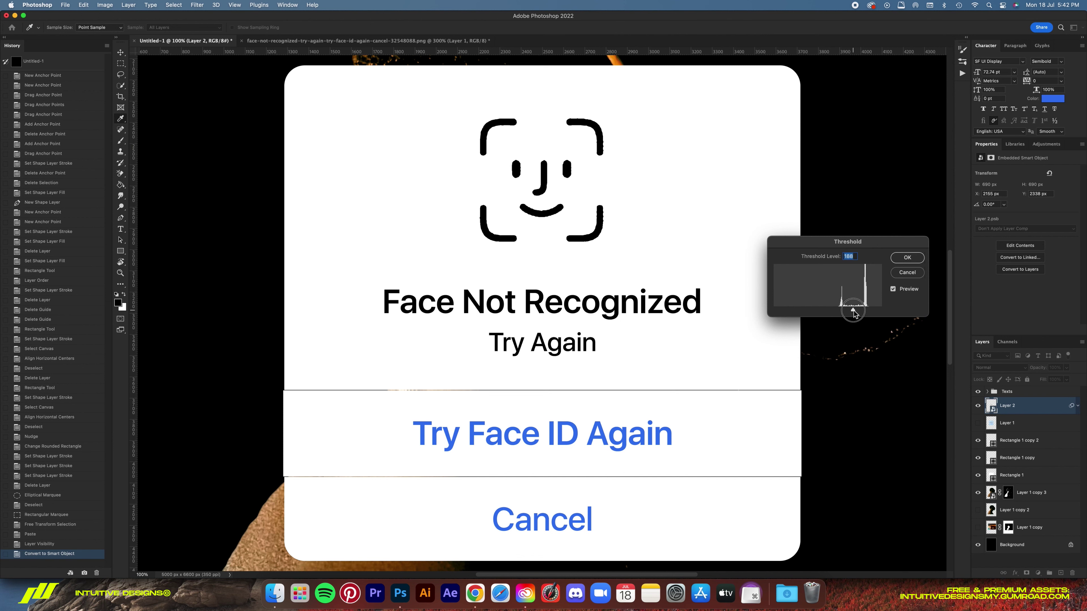
left_click(907, 258)
Smooth the icon with a Gaussian Blur placed below the Threshold, refining its amount
left_click(191, 5)
mouse_move(255, 114)
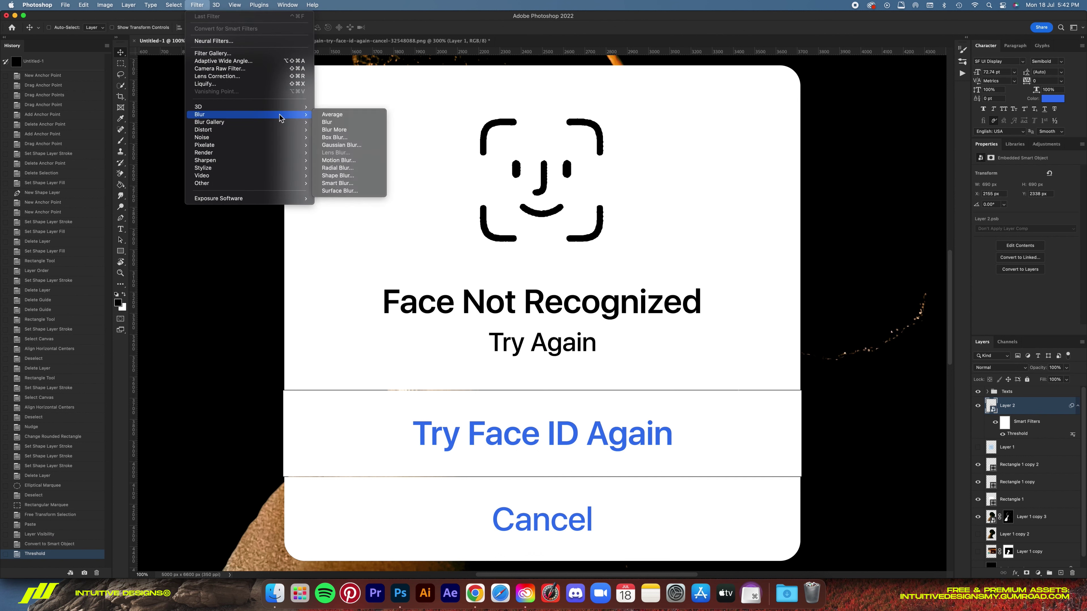
left_click(353, 146)
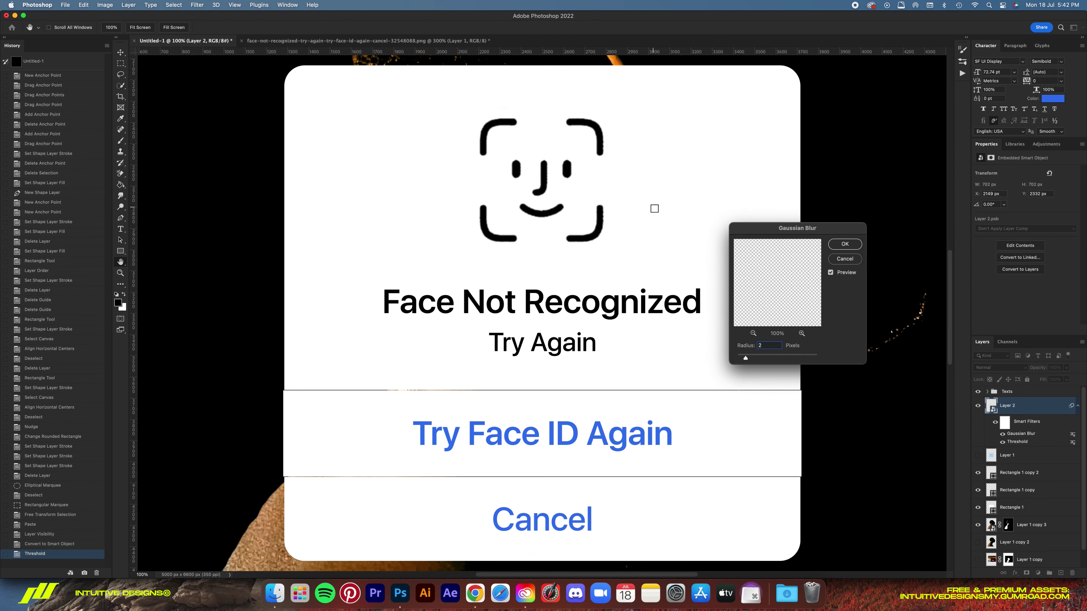
key("Return")
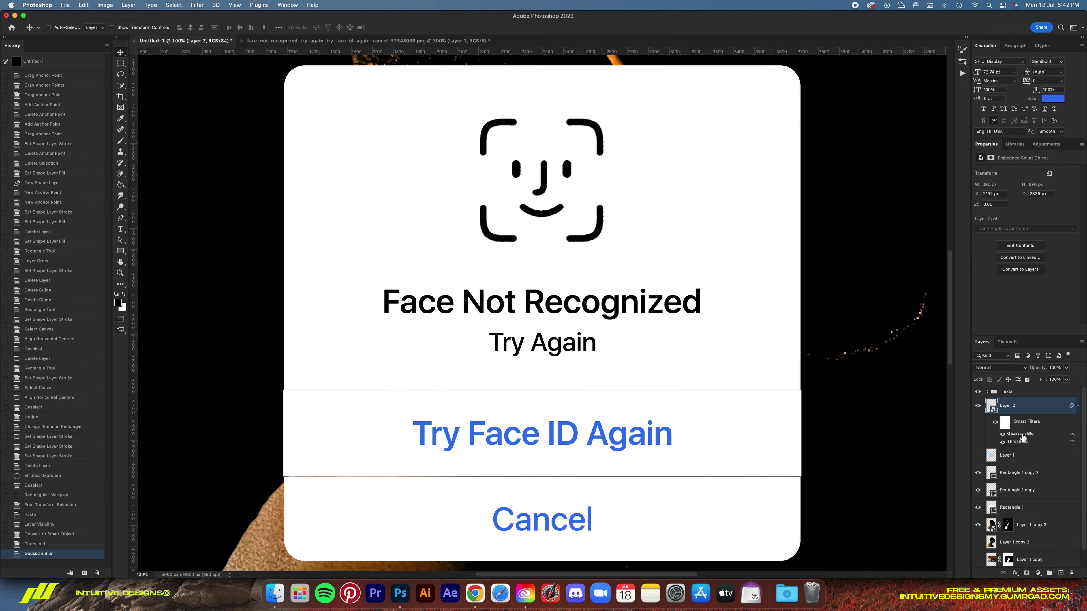
left_click_drag(1022, 443, 1022, 446)
double_click(1022, 442)
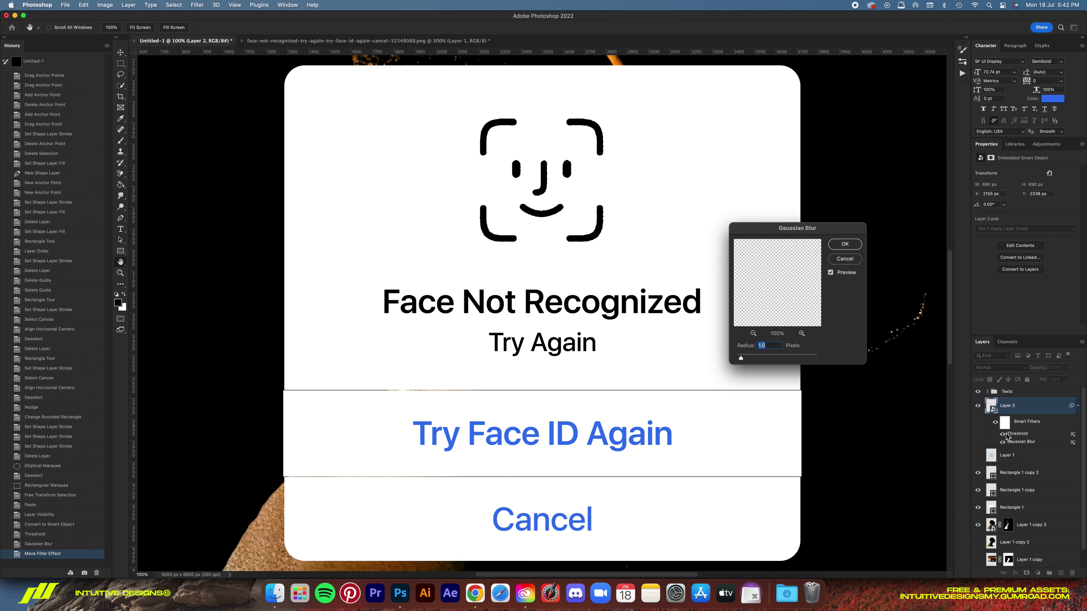
key("Return")
Rasterize the icon layer and delete the stray pixels around it
right_click(1023, 406)
left_click(939, 323)
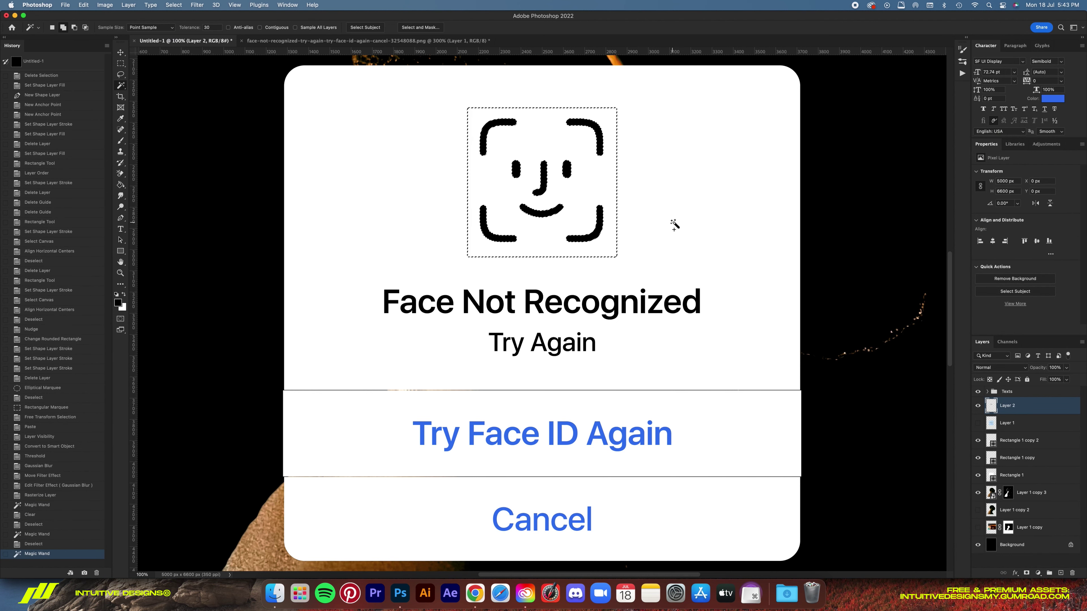
left_click_drag(437, 79, 612, 109)
key("Delete")
key("super+d")
key("super+t")
Group the dialog layers into Box, then group Box and Texts into a 'Face ID' group
key("Return")
key("super+0")
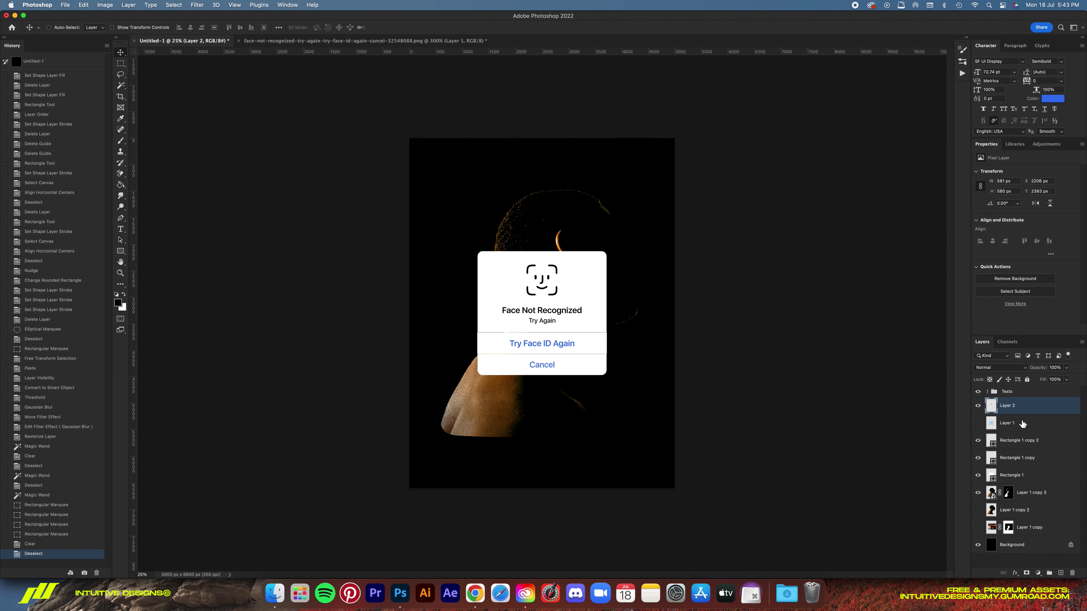
key("super+g")
left_click(1026, 416)
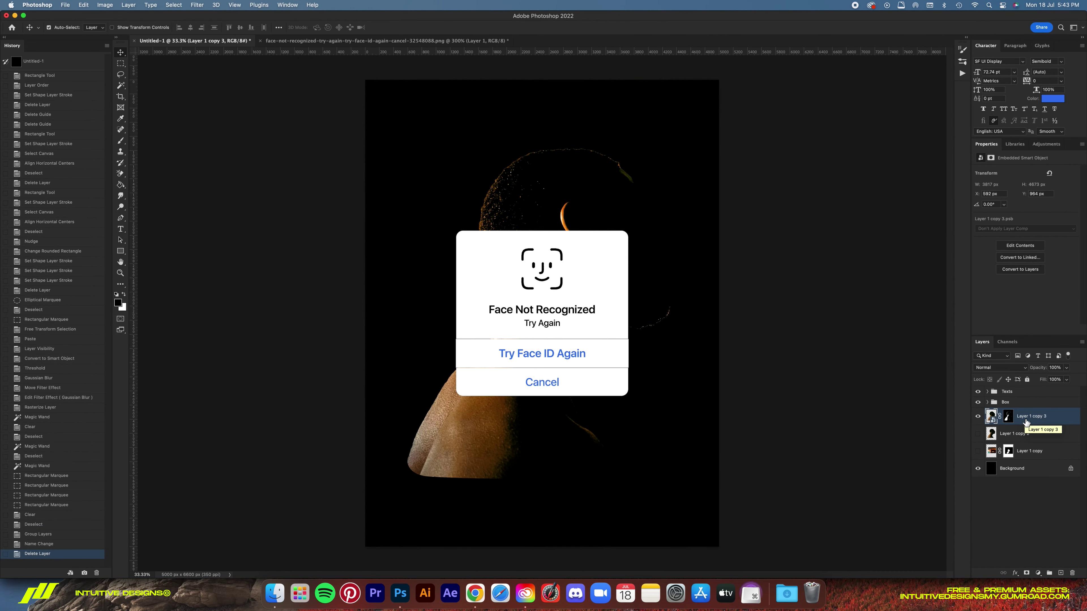
left_click(1007, 392, "shift")
key("super+g")
double_click(1008, 391)
type("Face ID")
key("Return")
Duplicate the Face ID group into a backup group and save the document as 'ID'
key("super+j")
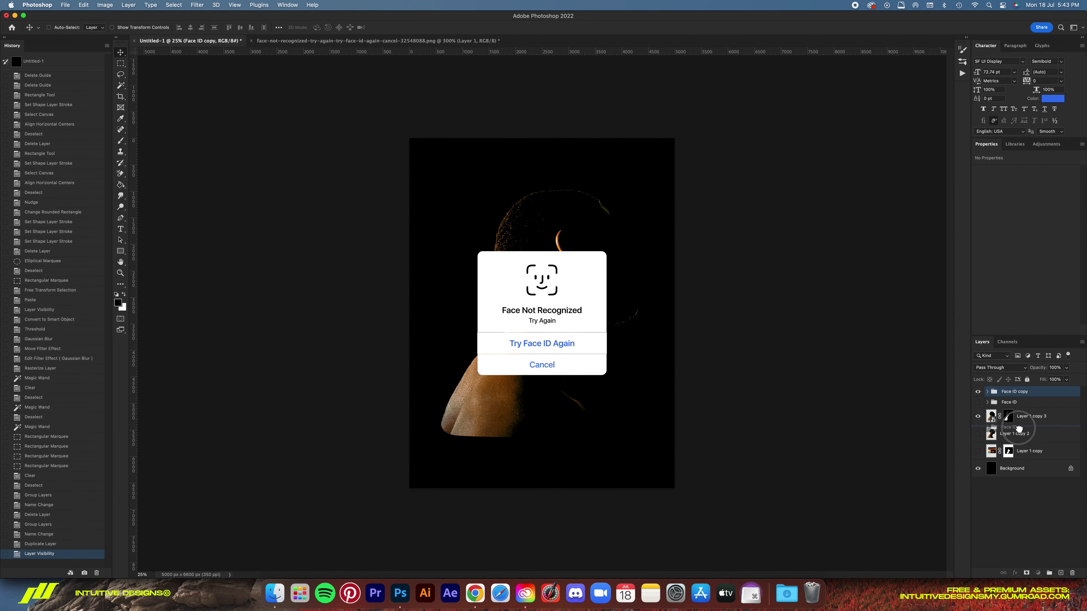
key("super+g")
key("super+s")
type("ID")
key("Return")
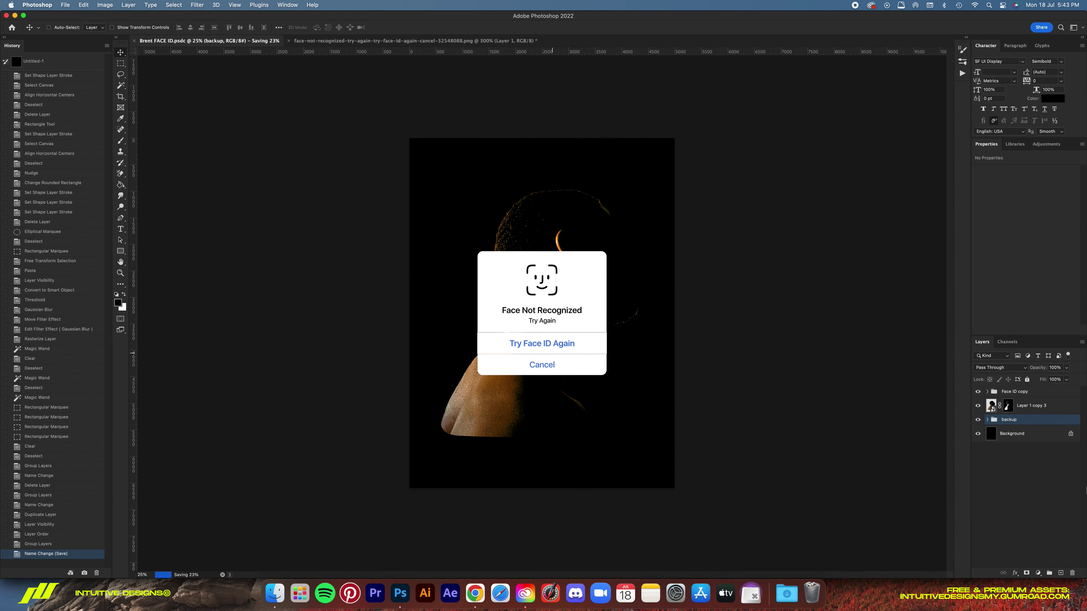
Close the face reference screenshot and reopen a recently used image
left_click(288, 41)
left_click(65, 5)
left_click(279, 46)
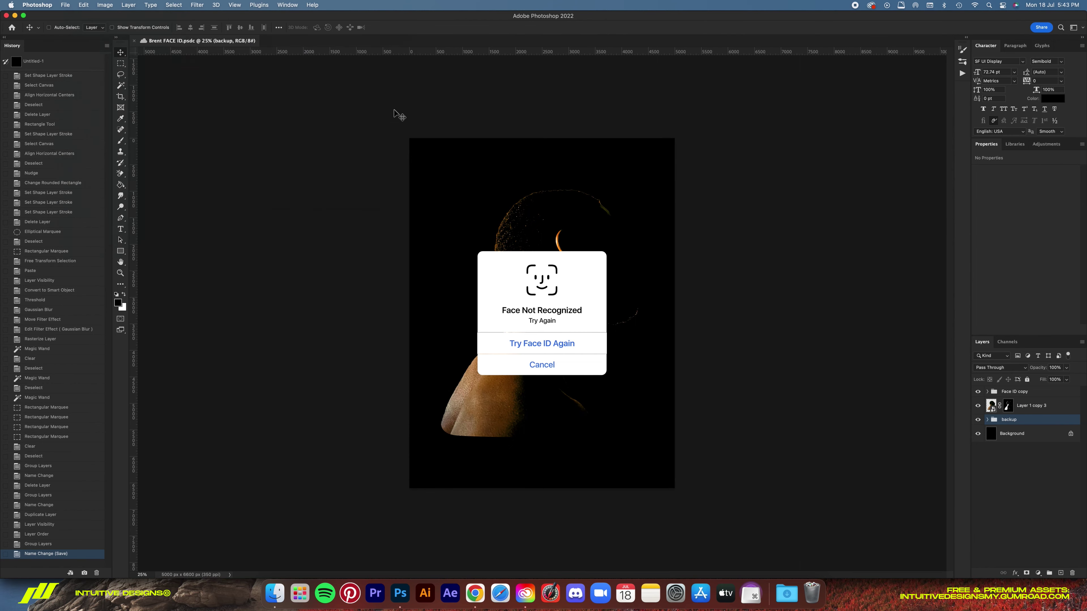
Resize the signature image to 2000 px, add a Threshold adjustment, and stamp the visible layers
key("super+j")
left_click(104, 4)
left_click(124, 65)
left_click(946, 362)
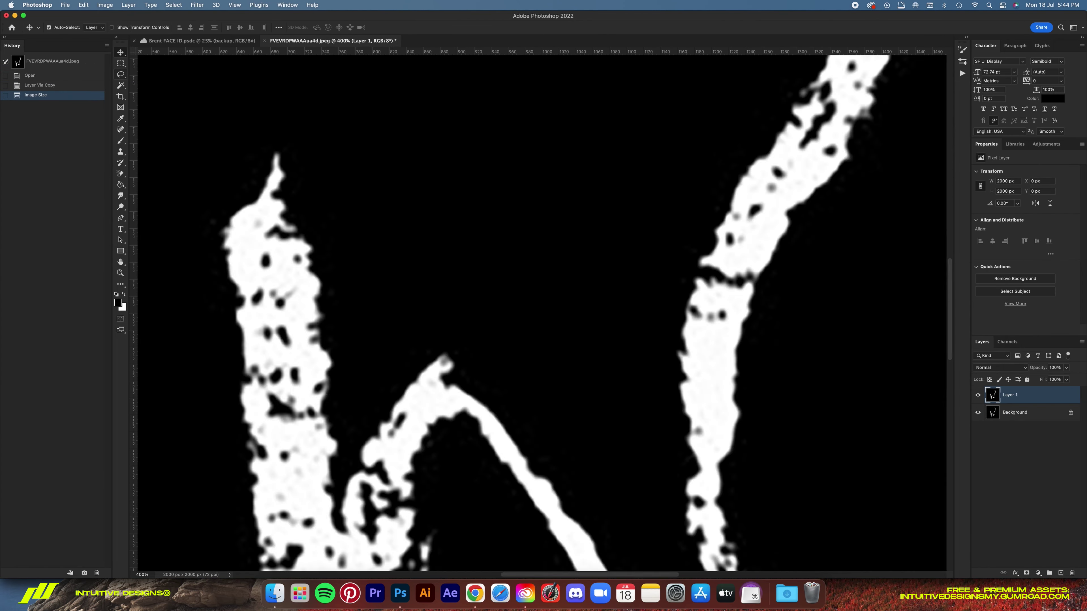
left_click(1038, 573)
left_click(1041, 537)
left_click(978, 430)
left_click(978, 430)
key("super+alt+shift+e")
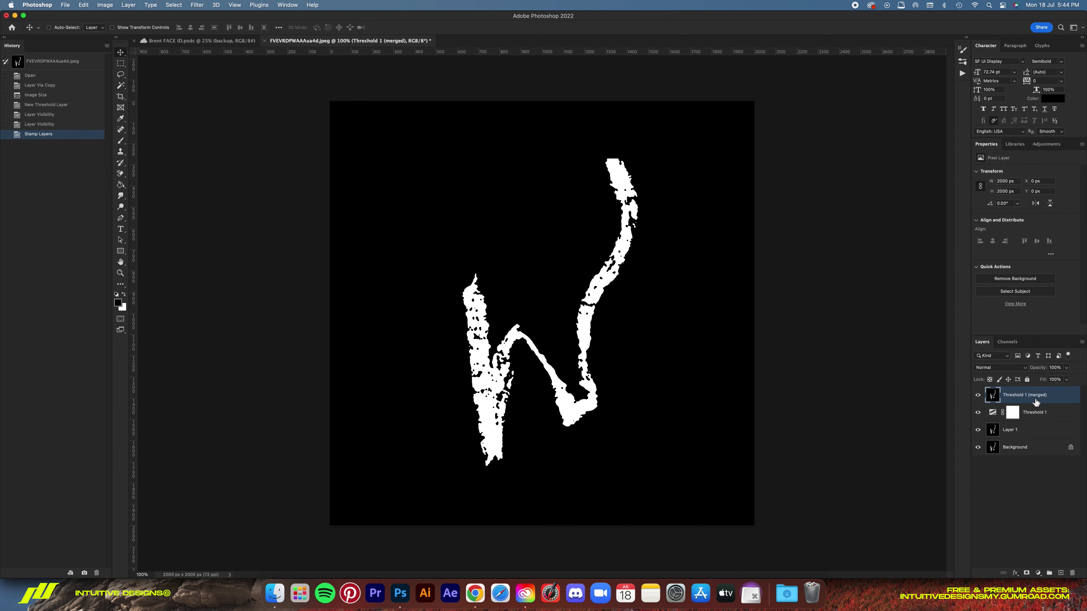
Paste the stamped W into the Brent FACE ID poster as a smart object at lower centre
key("w")
left_click(493, 204)
key("super+shift+i")
key("super+c")
key("ctrl+Tab")
key("super+v")
left_click_drag(577, 300, 577, 402)
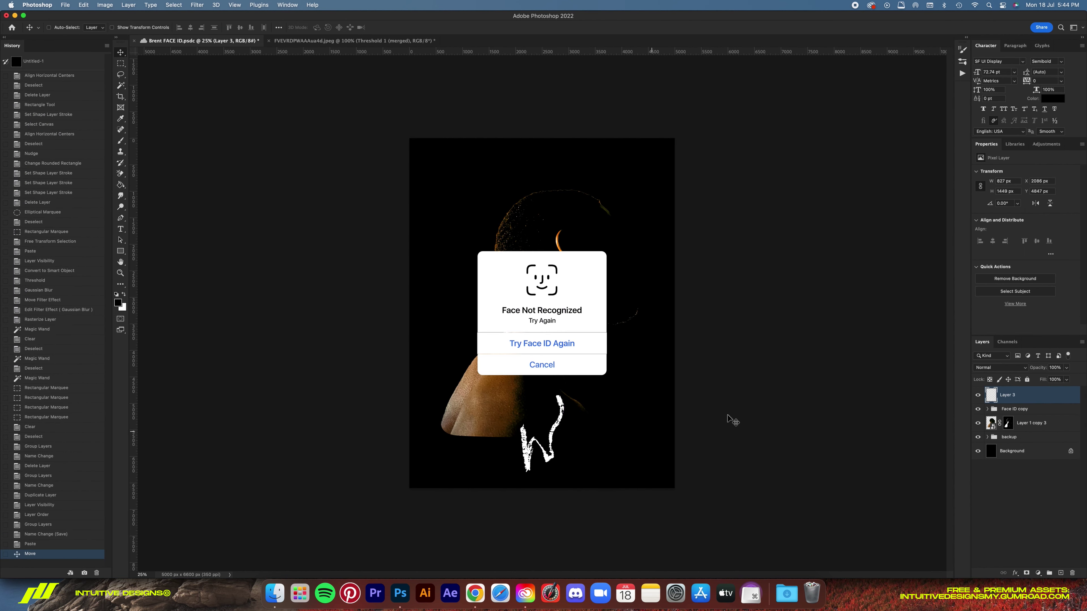
Shrink the W signature near the bottom centre and reposition the Box layer in the Face ID group
key("super+t")
left_click_drag(565, 474, 551, 472)
key("Return")
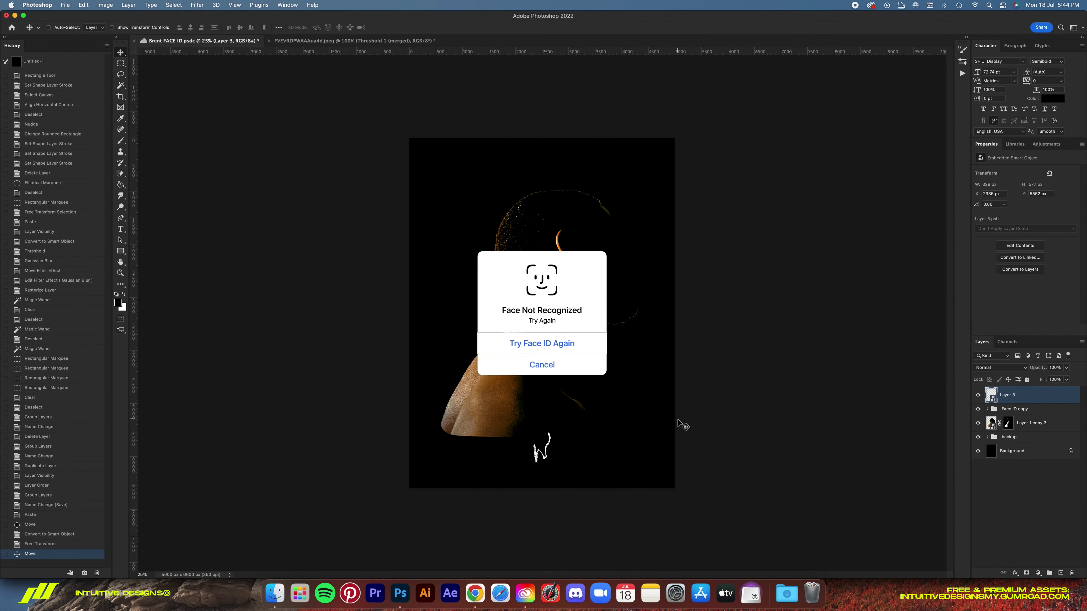
key("super+plus")
left_click(987, 409)
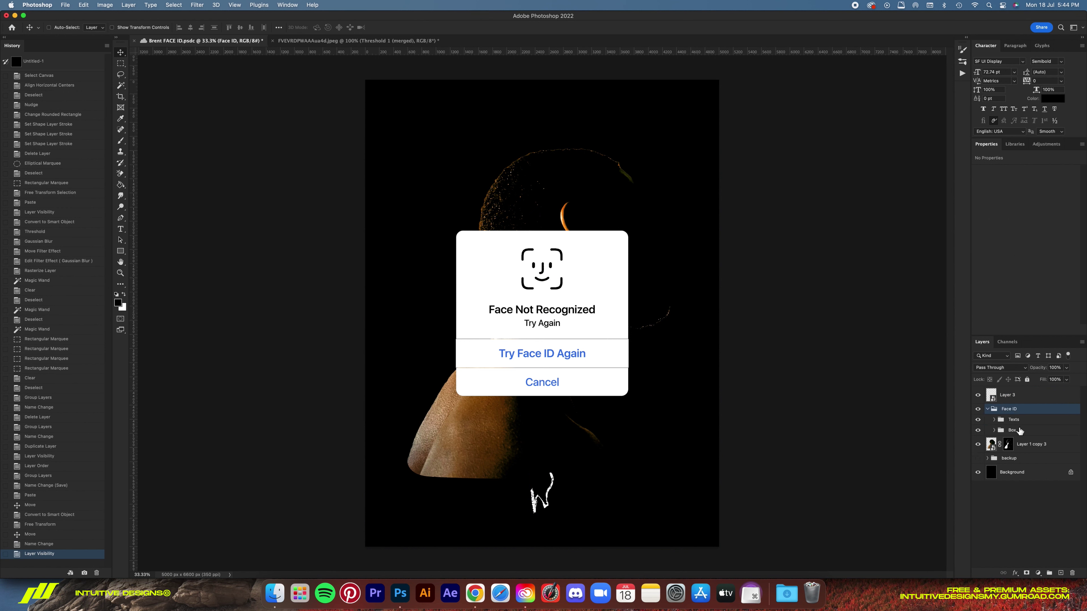
left_click_drag(1014, 430, 1023, 428)
Stamp the Box group into a merged layer, convert it to a smart object, and hide the white box
key("super+alt+e")
left_click(978, 448)
right_click(1019, 433)
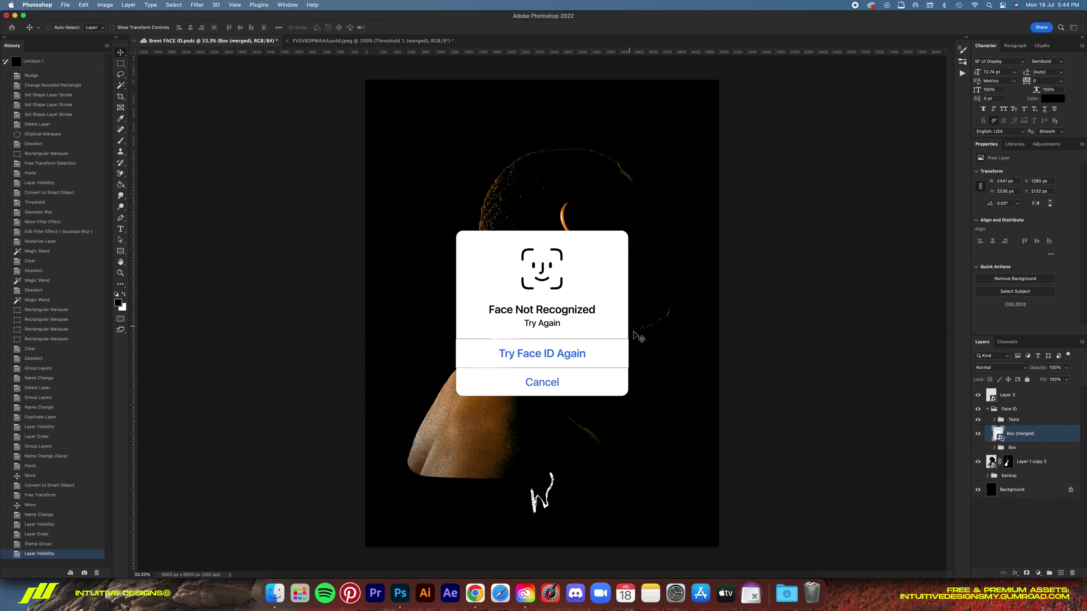
left_click(1036, 462)
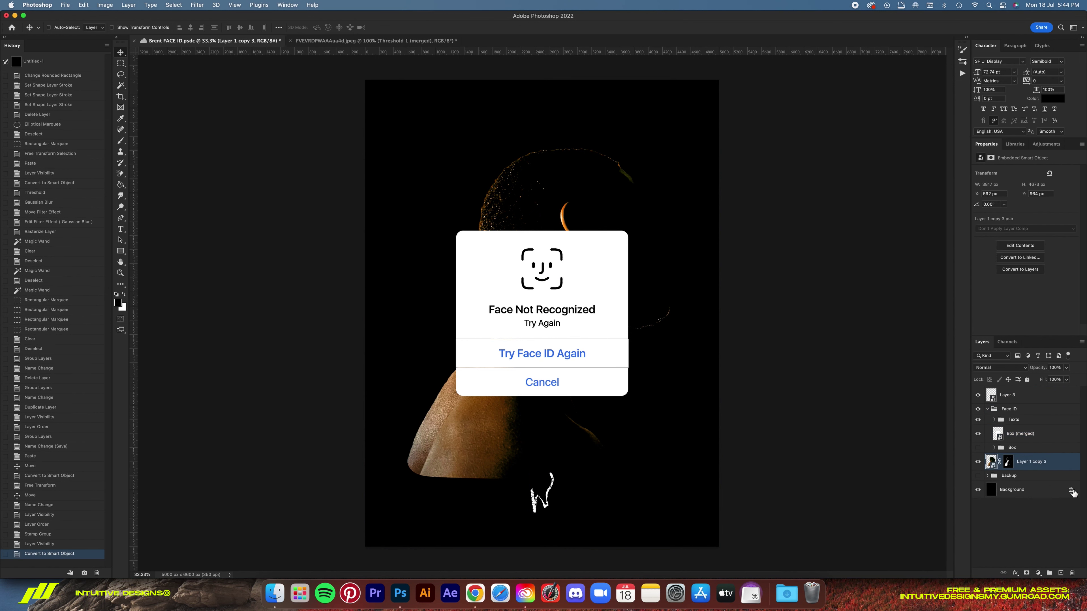
double_click(998, 433)
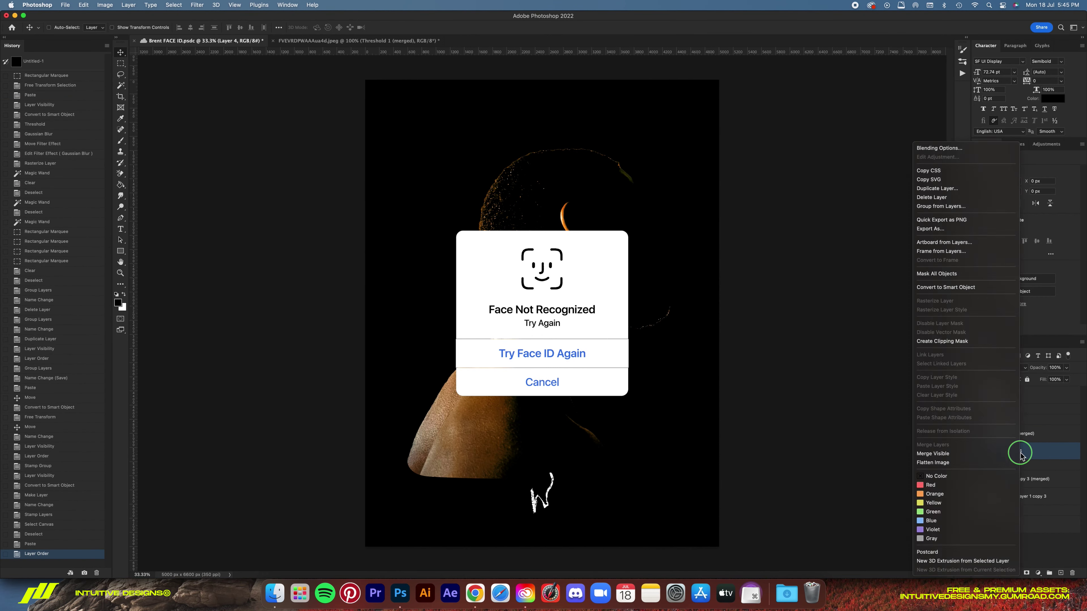
left_click(197, 5)
mouse_move(204, 114)
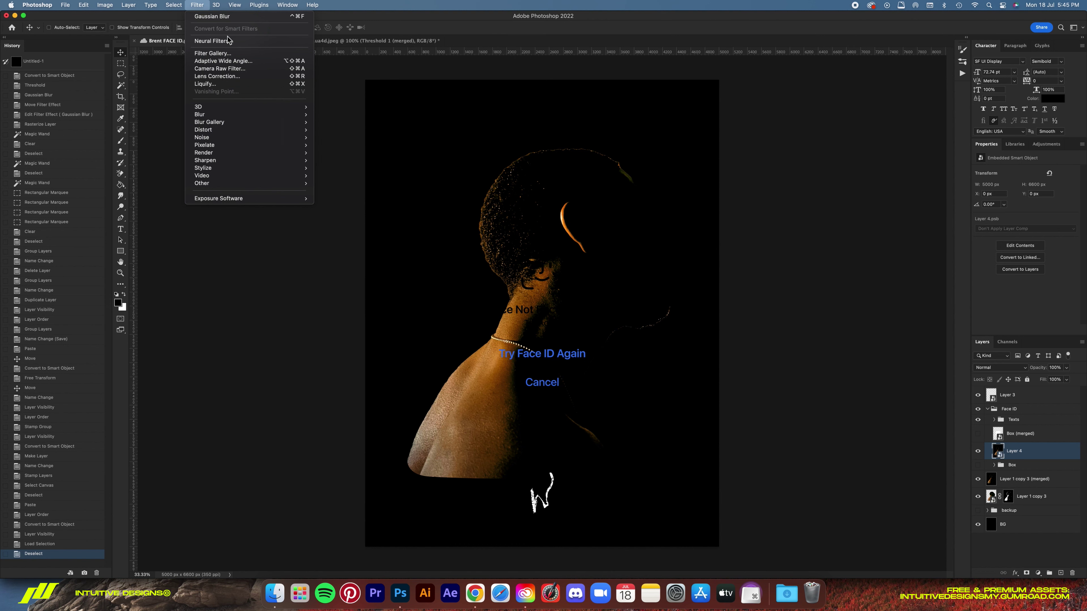
Open the Filter Gallery on the portrait copy and expand the Artistic category
left_click(786, 218)
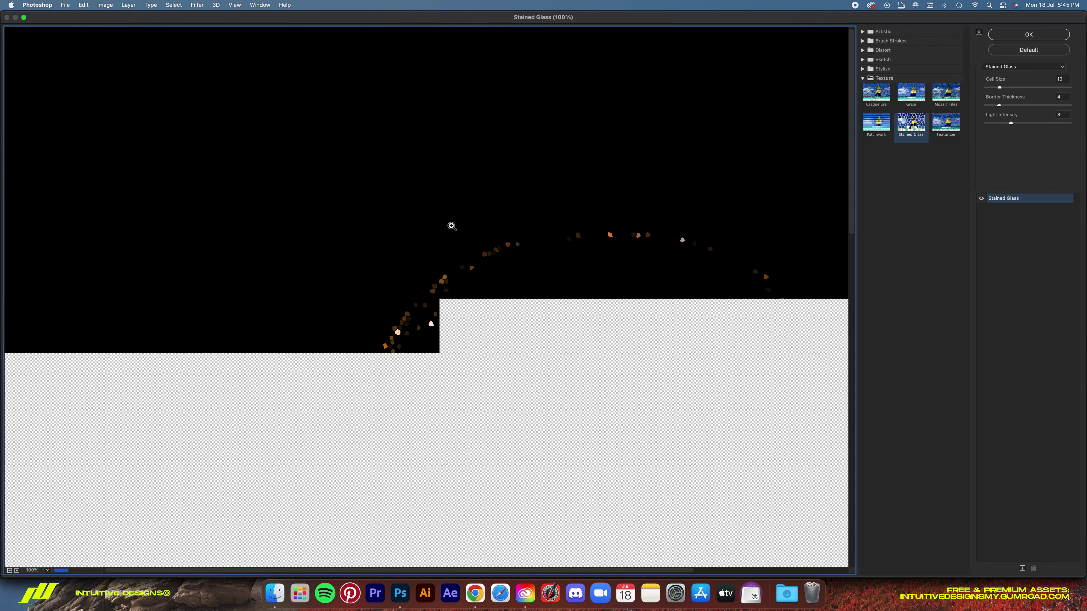
left_click(863, 31)
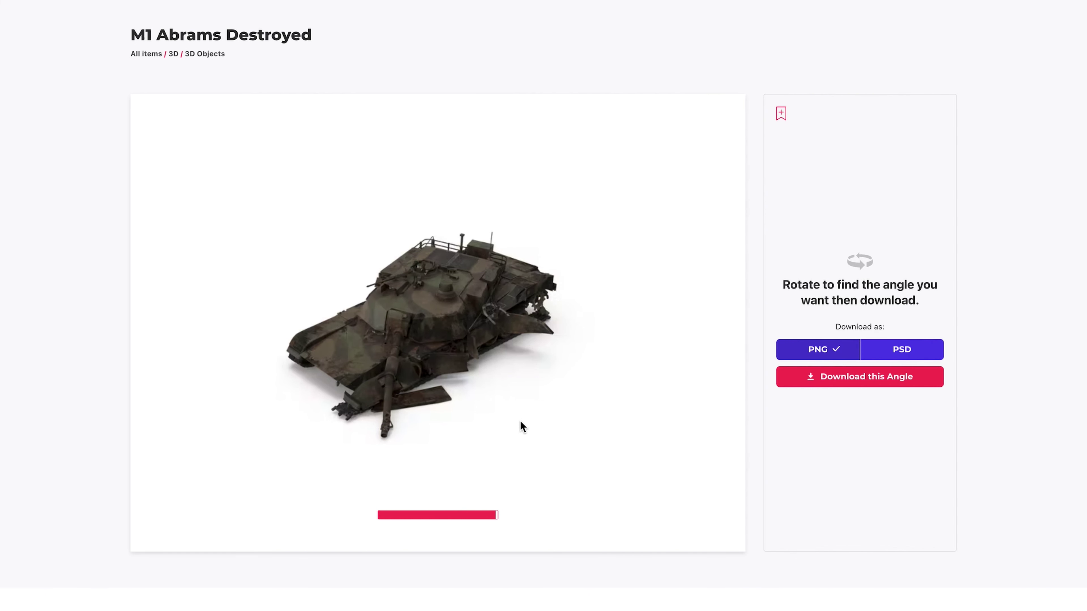
Rotate the M1 Abrams Destroyed 3D preview to a side view
mouse_move(509, 432)
left_mouse_down()
mouse_move(515, 426)
mouse_move(502, 437)
mouse_move(495, 423)
mouse_move(495, 328)
mouse_move(513, 344)
left_mouse_up()
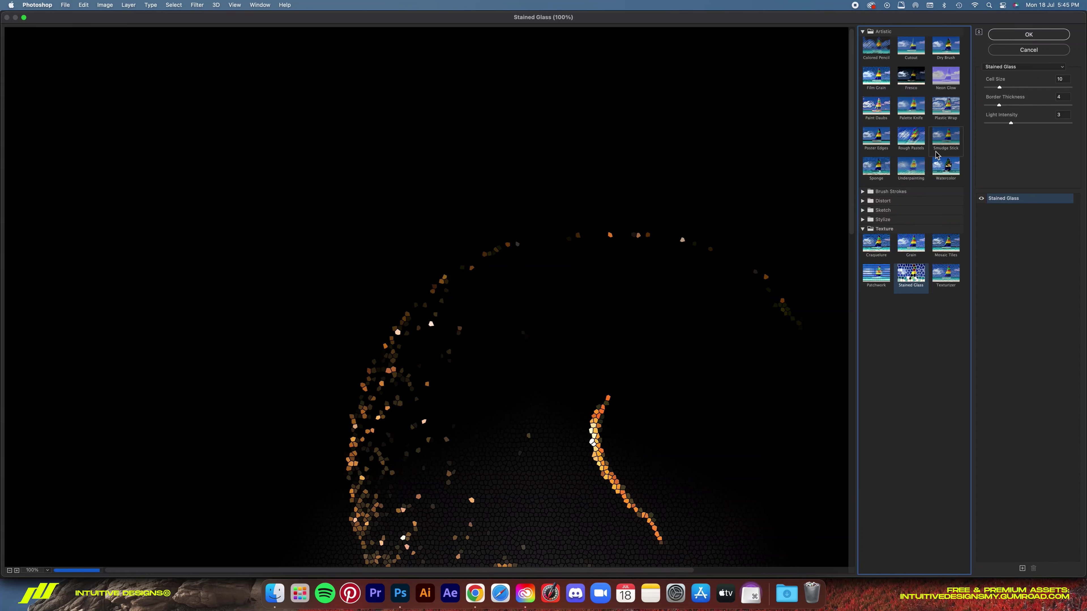
Browse the Artistic, Sketch and Brush Strokes categories and pan the preview to the head
left_click(862, 31)
left_click(862, 59)
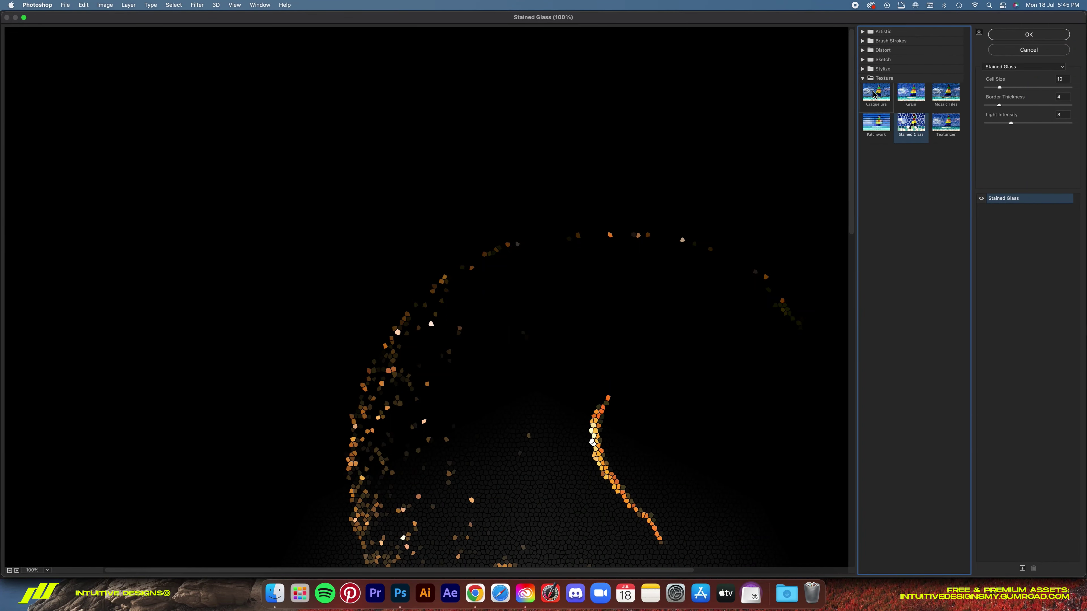
left_click(863, 41)
left_click_drag(669, 255, 478, 386)
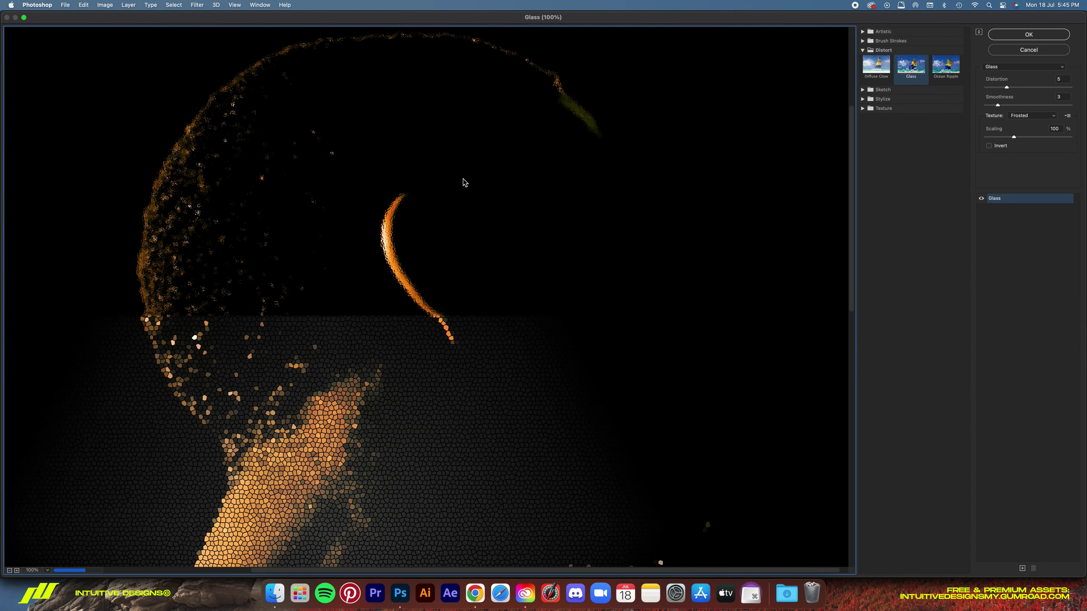
Set the frosted Glass filter to distortion 10, smoothness 3 and scaling 150%
left_click(1029, 88)
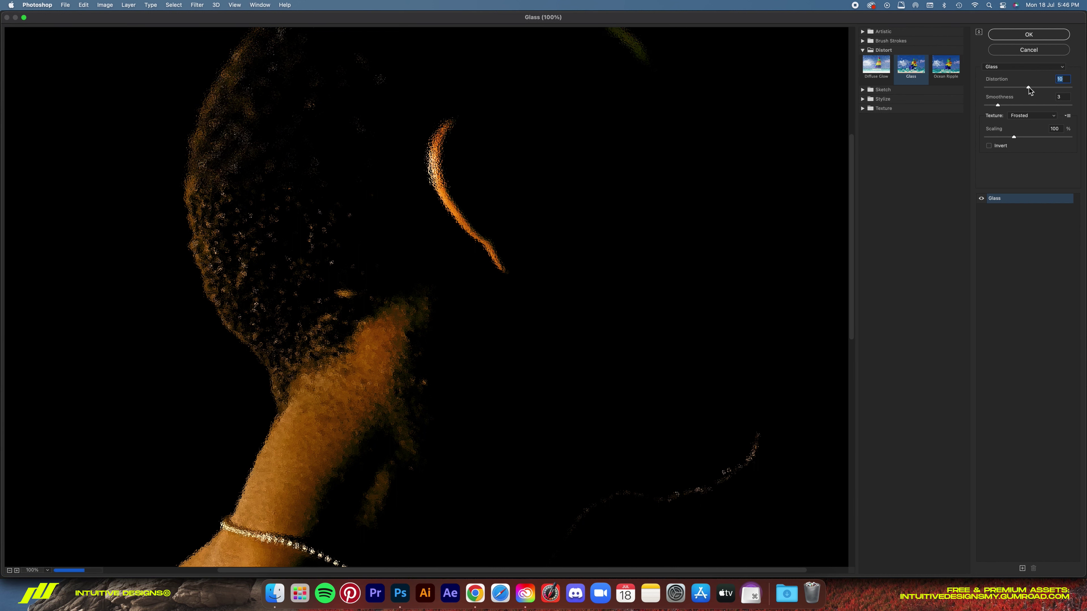
left_click_drag(1028, 88, 1042, 89)
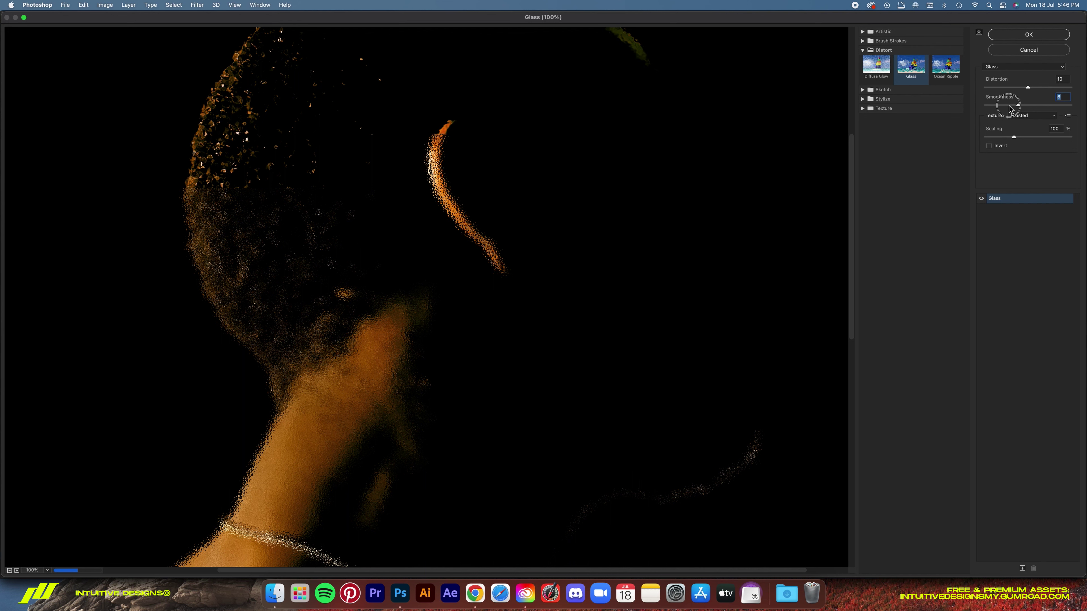
key("super+alt+z")
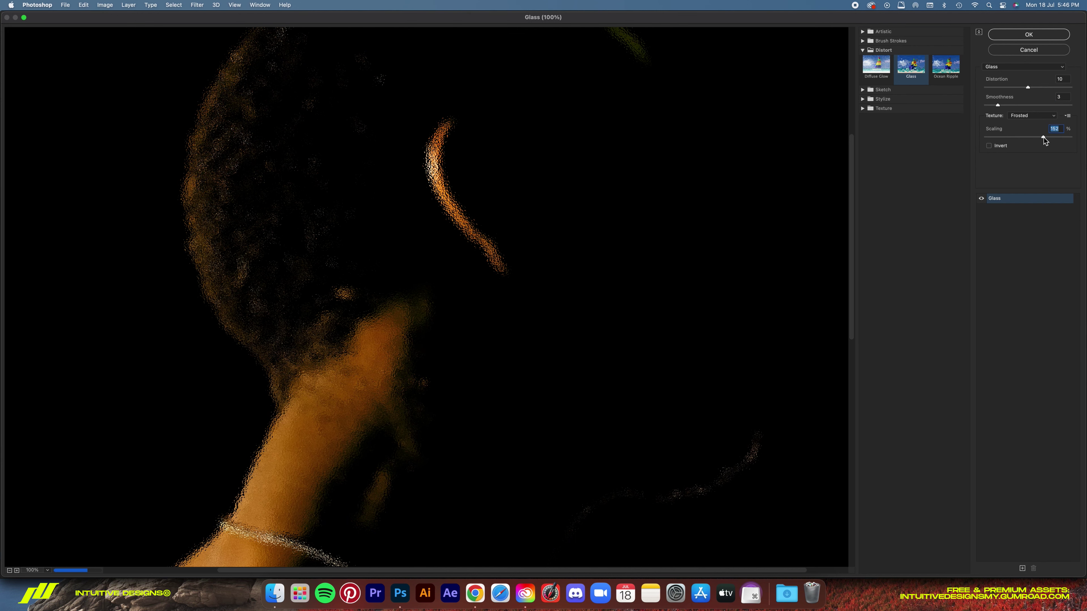
type("15")
scroll(583, 284, "down", 10)
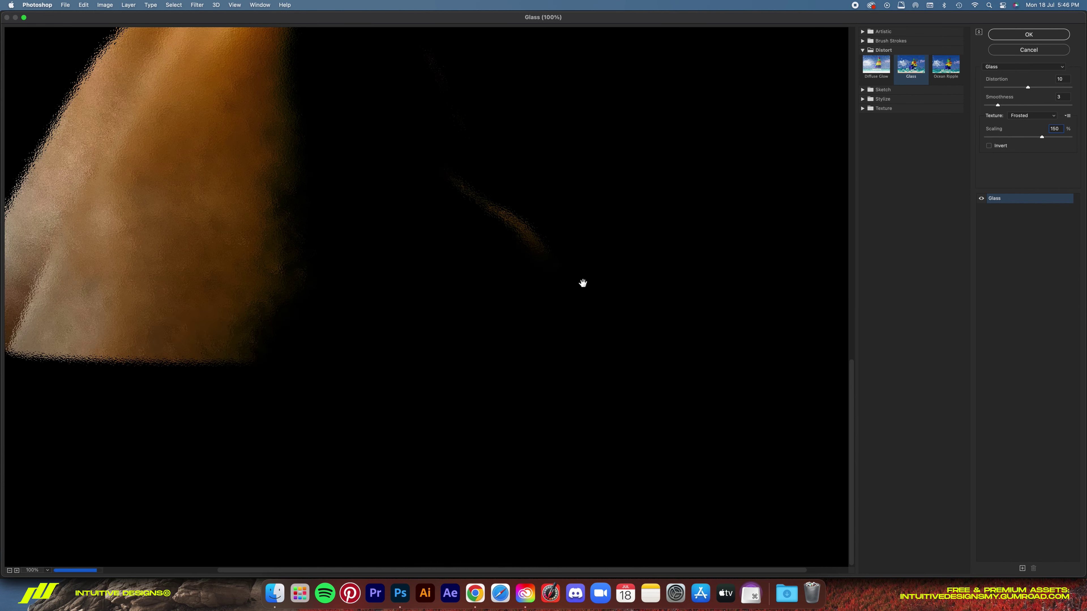
scroll(582, 284, "up", 15)
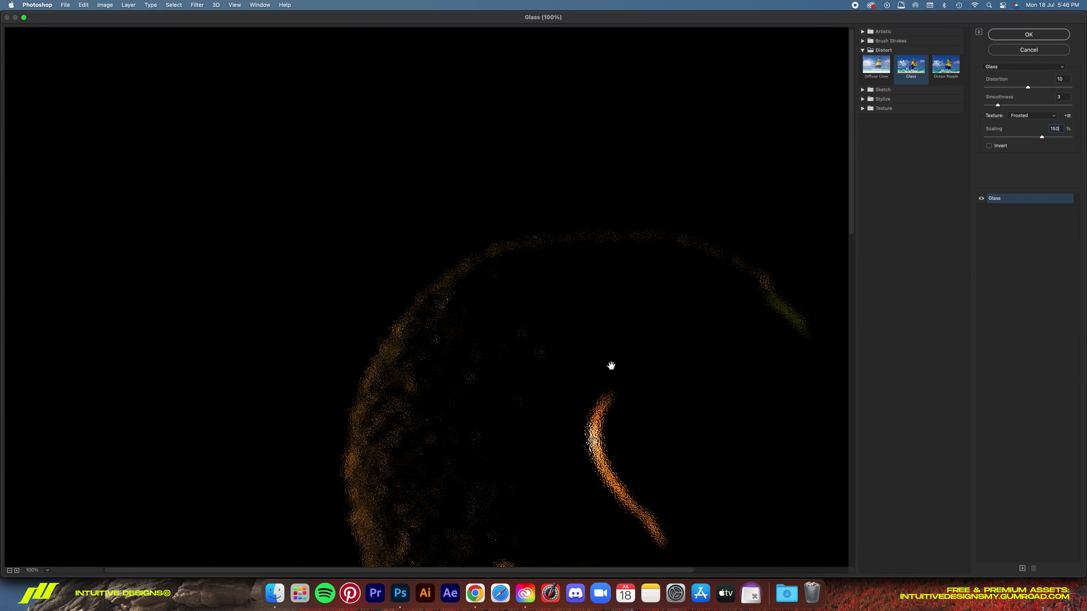
scroll(611, 366, "down", 5)
double_click(1055, 128)
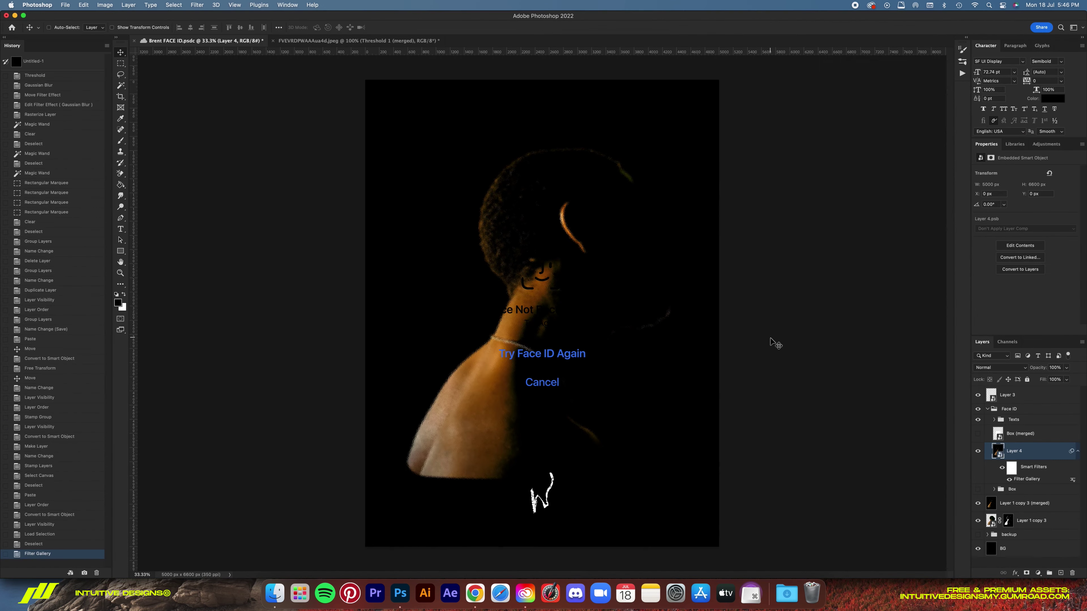
Apply the Glass filter, then give Layer 4 a Gaussian Blur and a layer mask, and start a Color Overlay
left_click(196, 5)
left_click(338, 145)
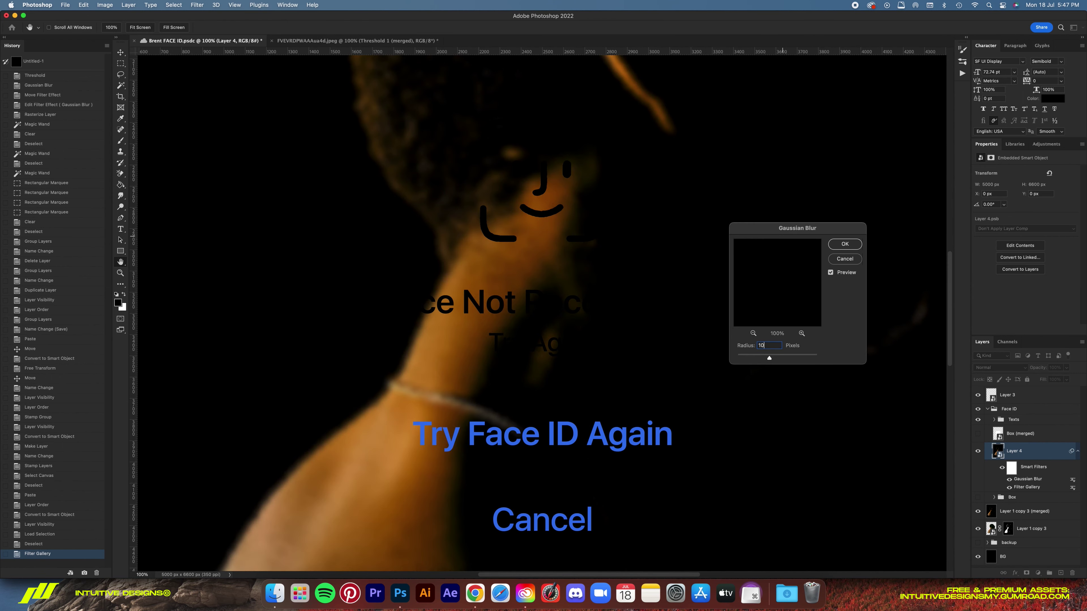
key("Return")
key("cmd+0")
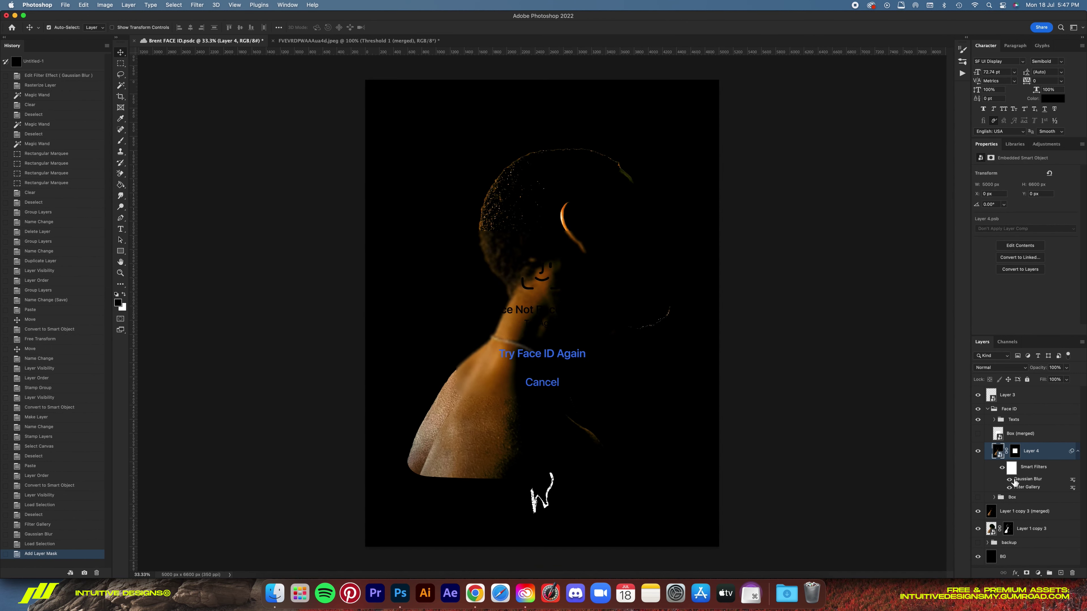
key("cmd+1")
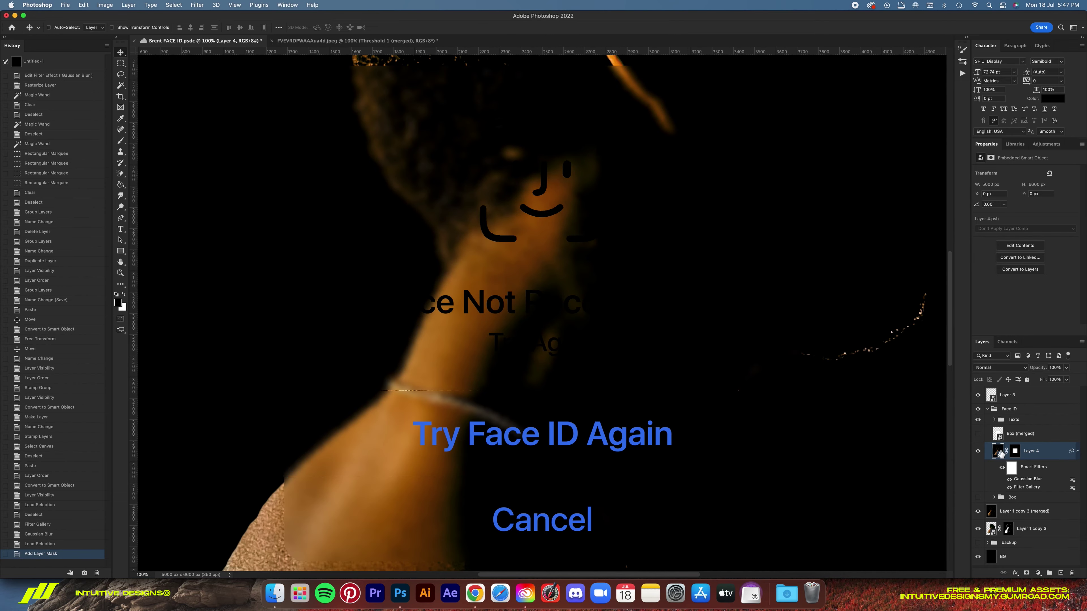
left_click(1032, 519)
key("cmd+minus")
Give Layer 4 a white Color Overlay at 16% opacity and a smaller Inner Glow
left_click(905, 291)
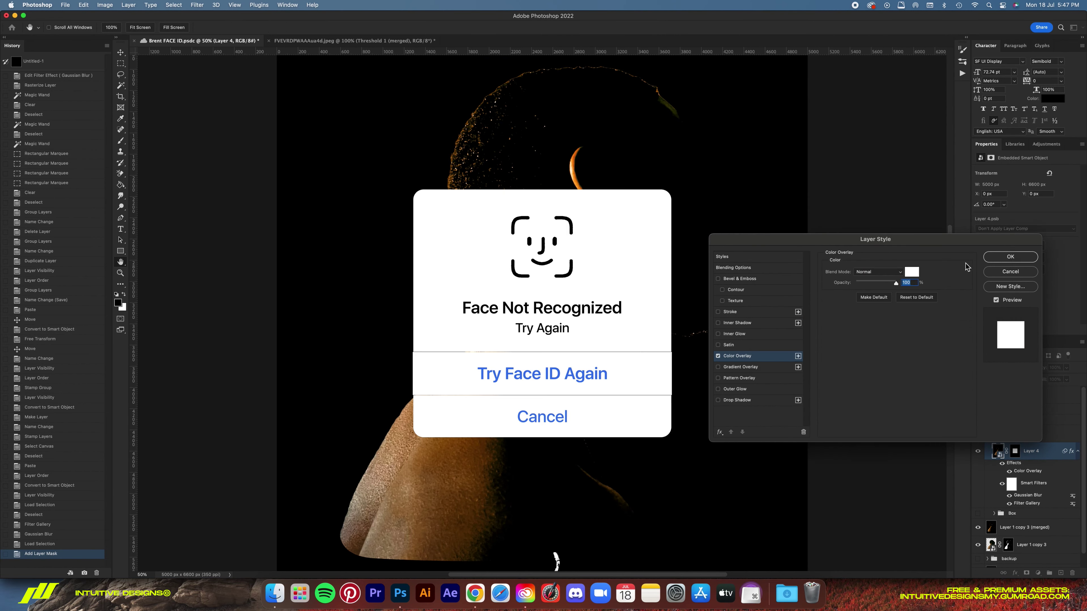
left_click(776, 268)
left_click(970, 263)
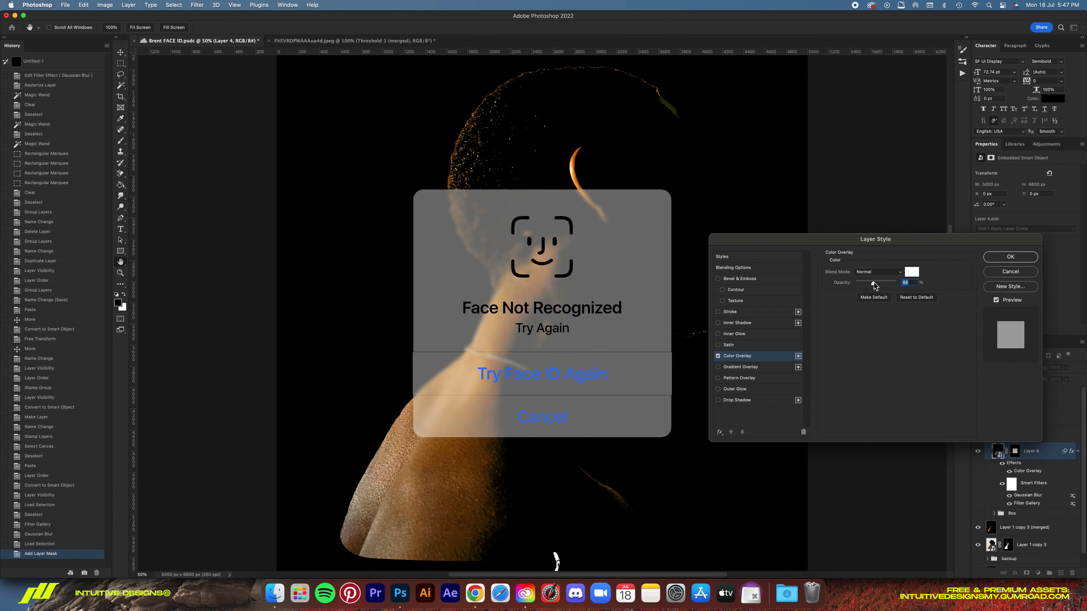
left_click_drag(860, 282, 861, 282)
left_click(719, 335)
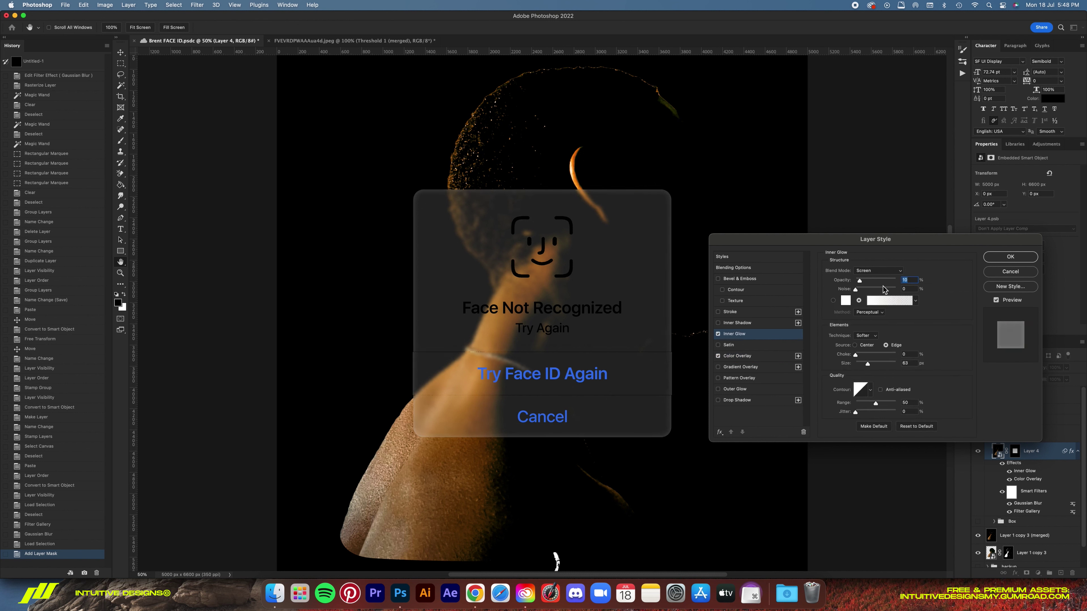
left_click_drag(860, 365, 861, 364)
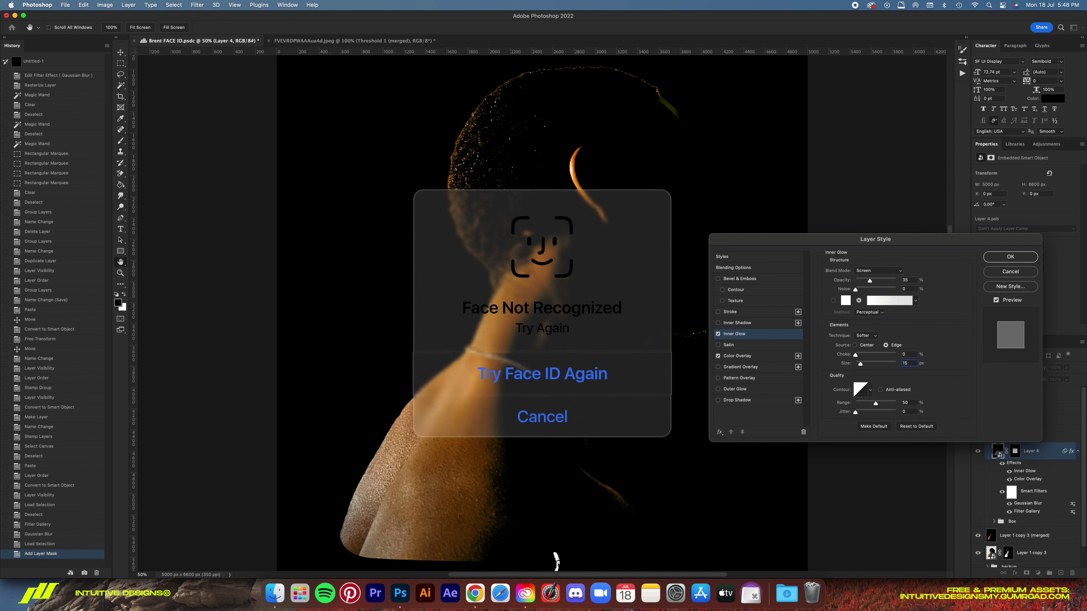
left_click(1010, 257)
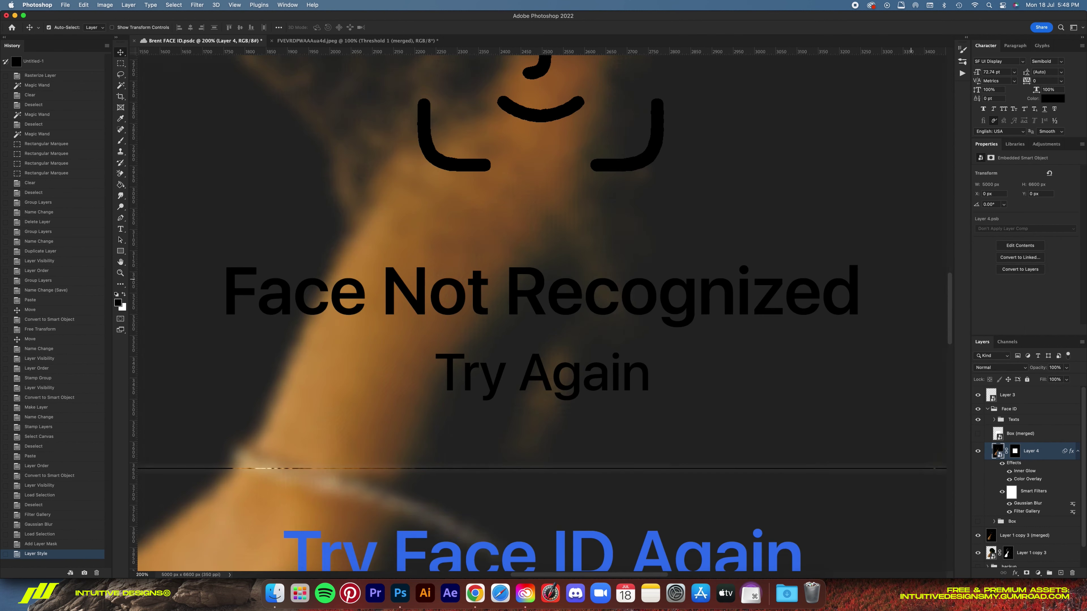
Fill rectangular strips of Layer 4's mask along the panel edges
key("m")
left_click_drag(300, 233, 384, 563)
key("alt+BackSpace")
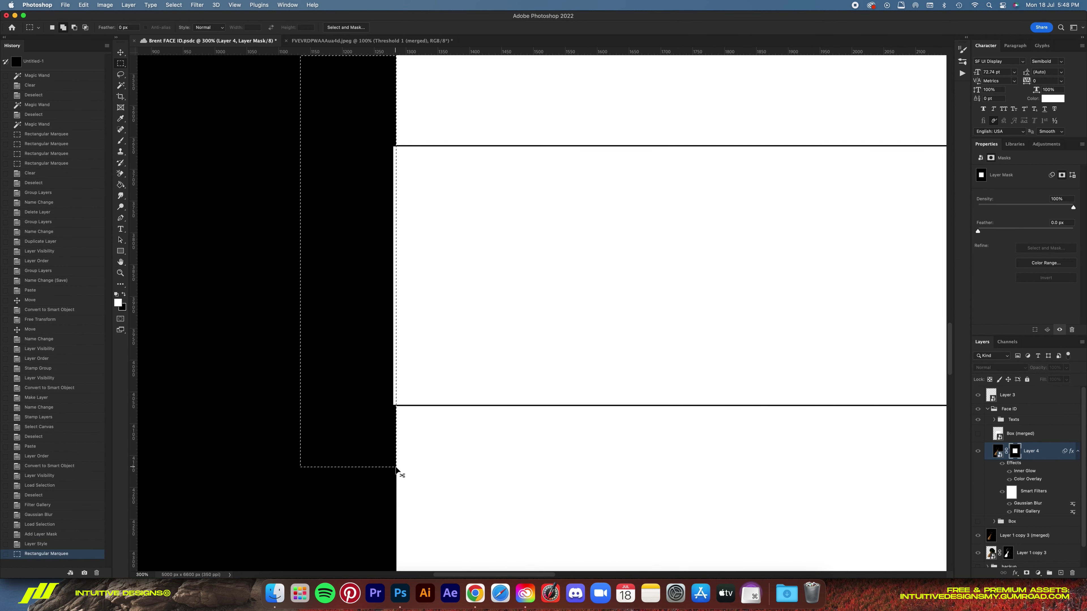
key("super+d")
scroll(463, 425, "right", 15)
left_click_drag(512, 456, 513, 456)
key("alt+BackSpace")
key("super+d")
key("v")
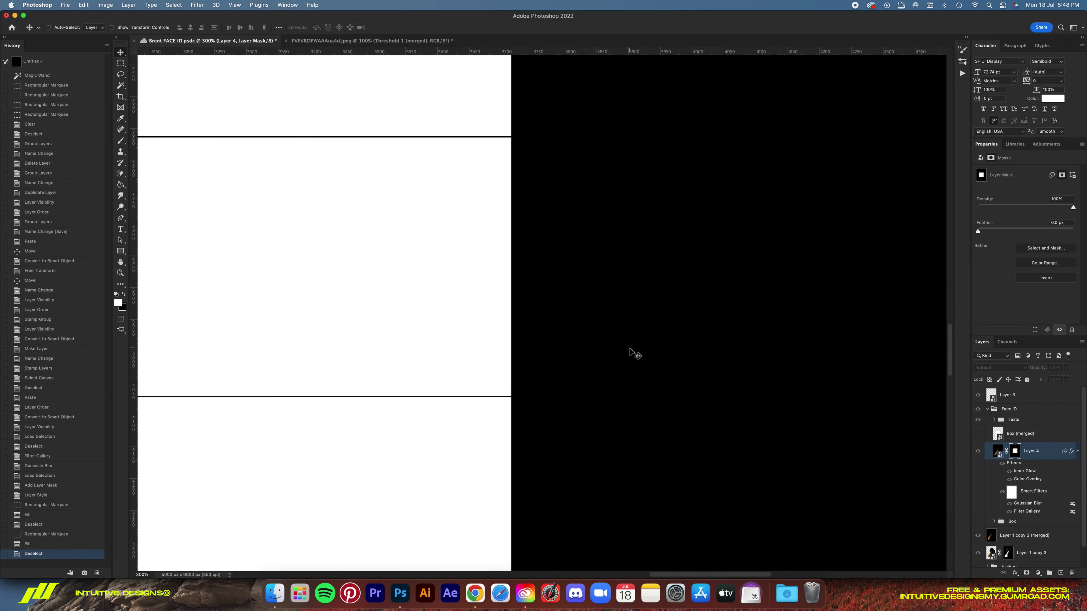
left_click(998, 451)
key("super+0")
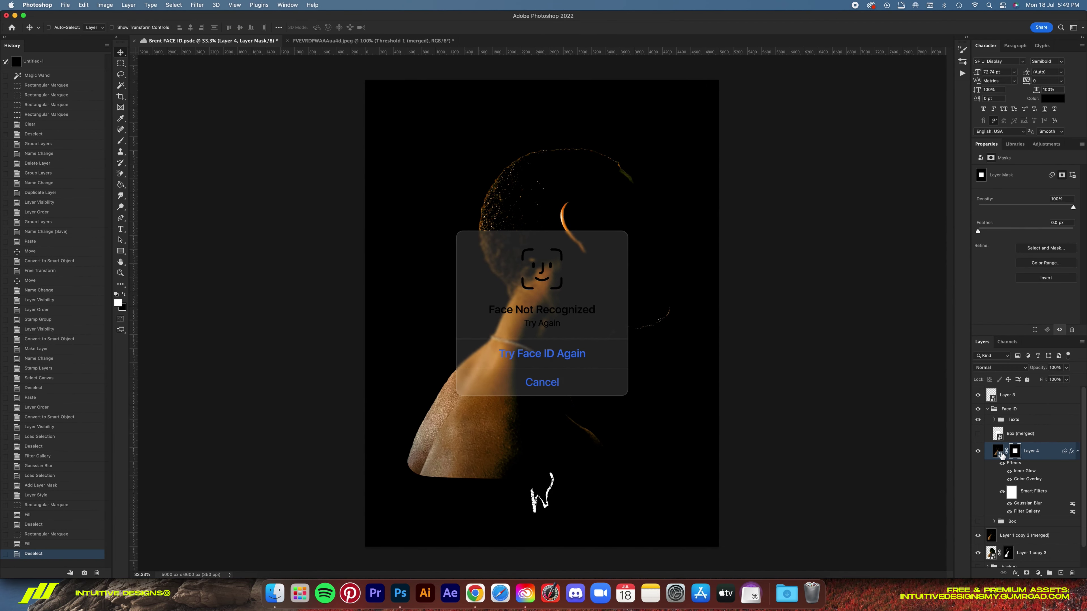
Fine-tune Layer 4's Inner Glow and check the dialog at full size and fit view
double_click(1025, 471)
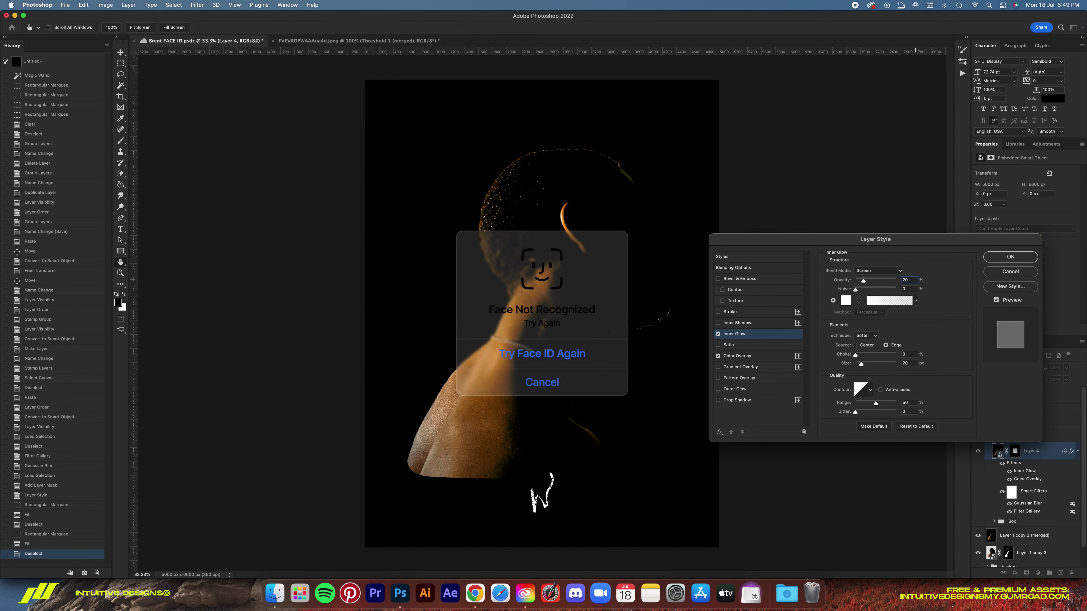
key("Return")
key("super+1")
double_click(1031, 471)
key("Return")
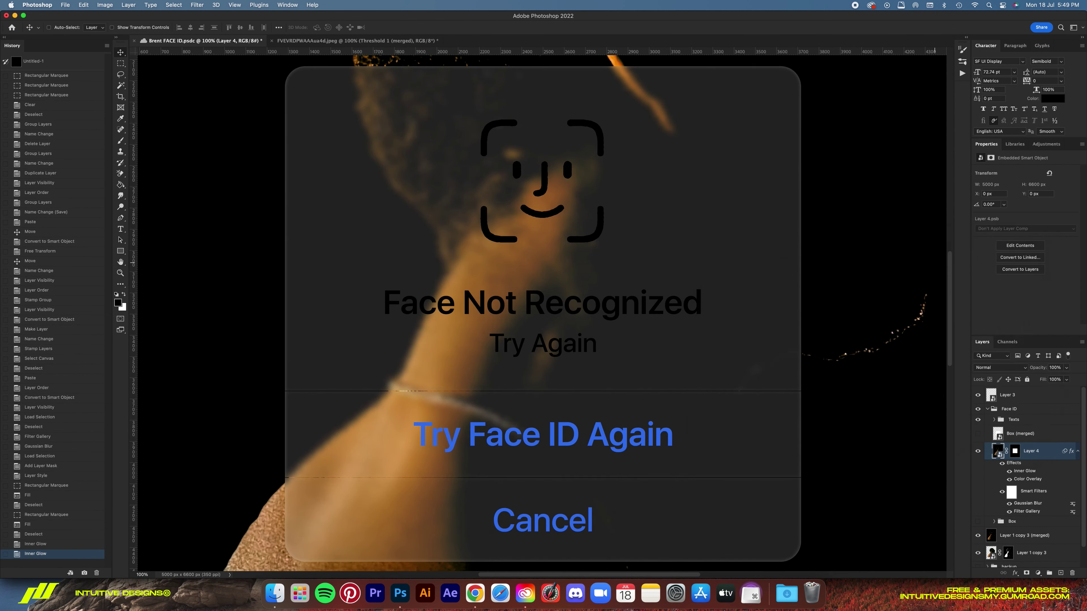
key("super+0")
key("super+1")
key("super+0")
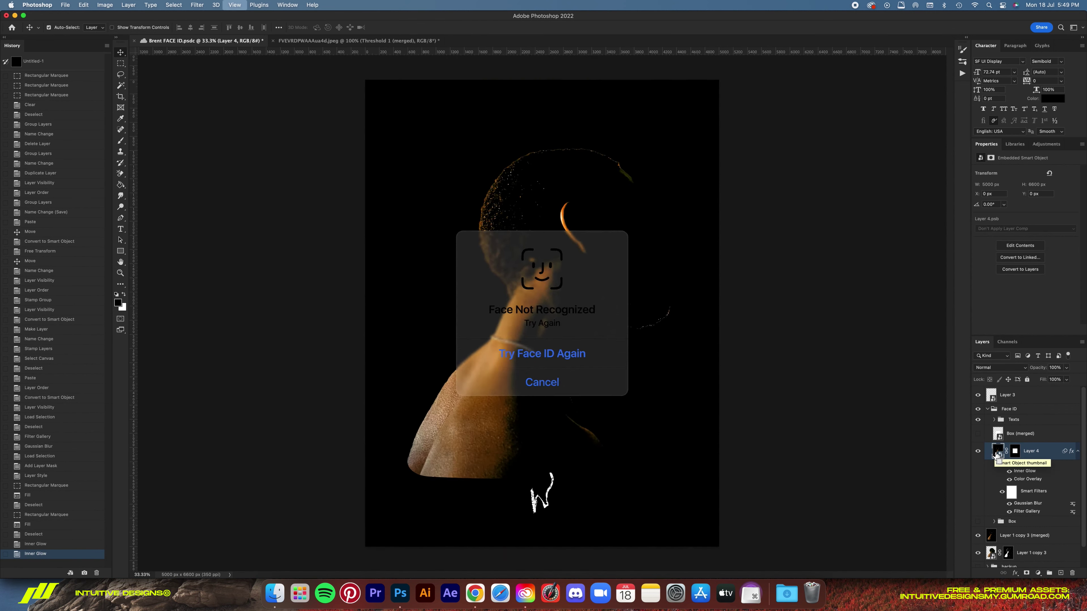
key("super+1")
key("super+0")
Recolour the Face Not Recognized and Try Again text and the Face ID icon light grey #d0d0d0
key("super+i")
key("super+z")
key("t")
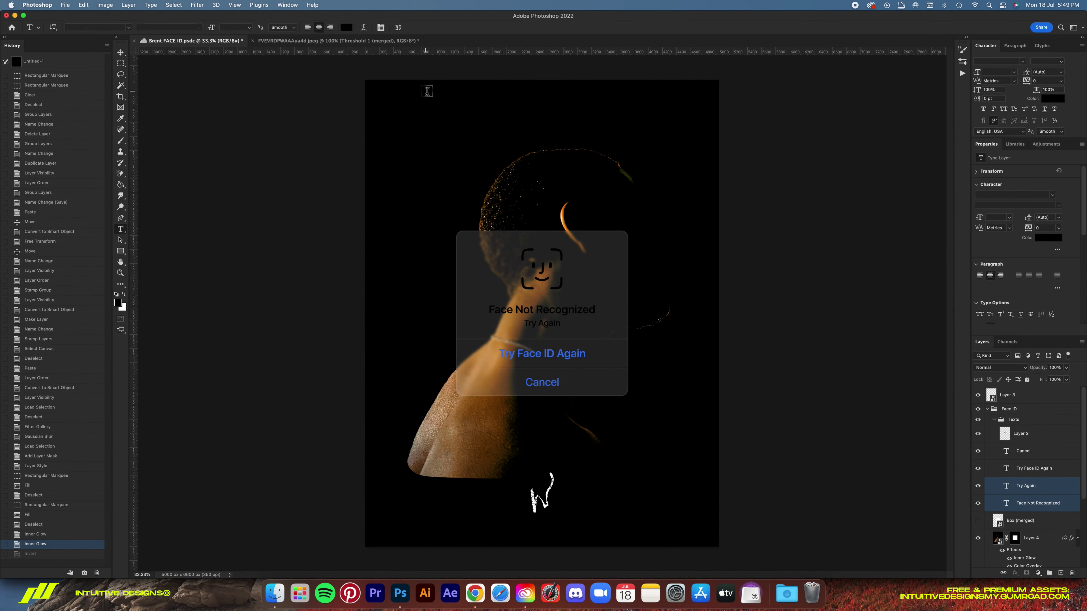
left_click(346, 27)
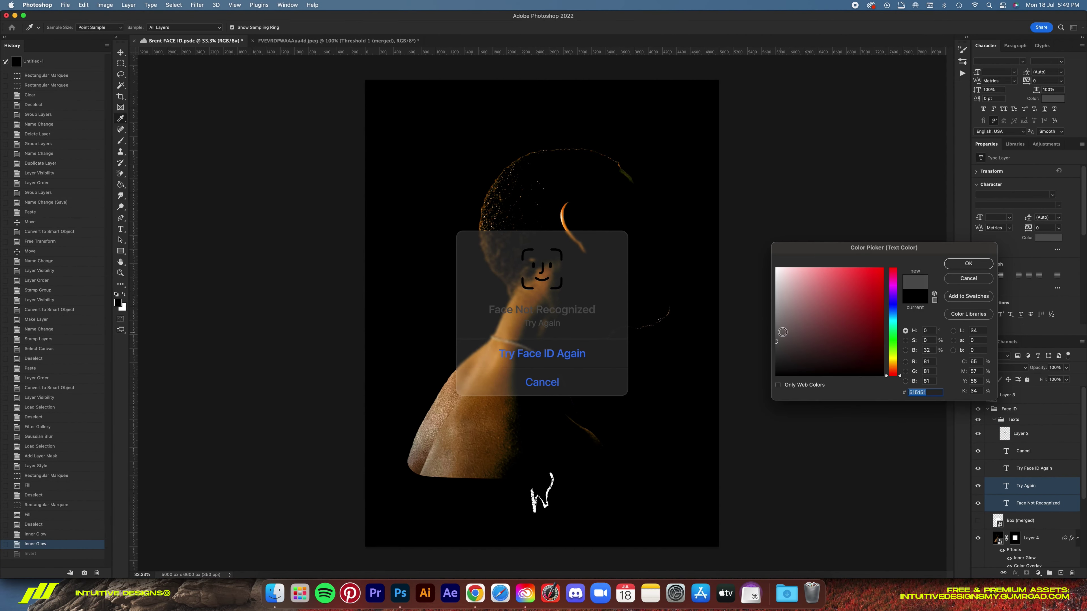
left_click(969, 264)
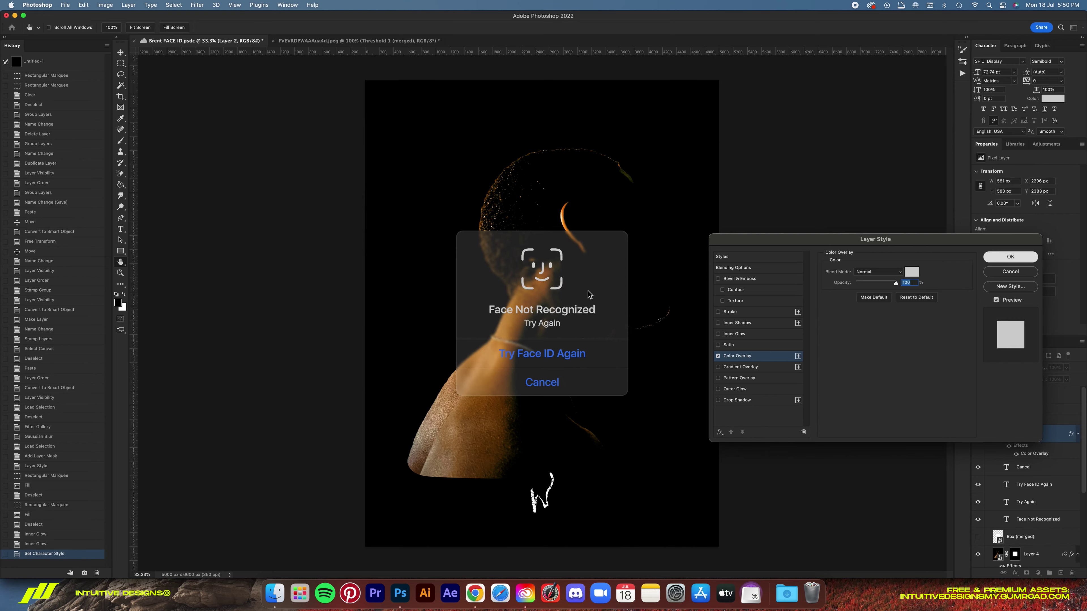
key("Return")
key("v")
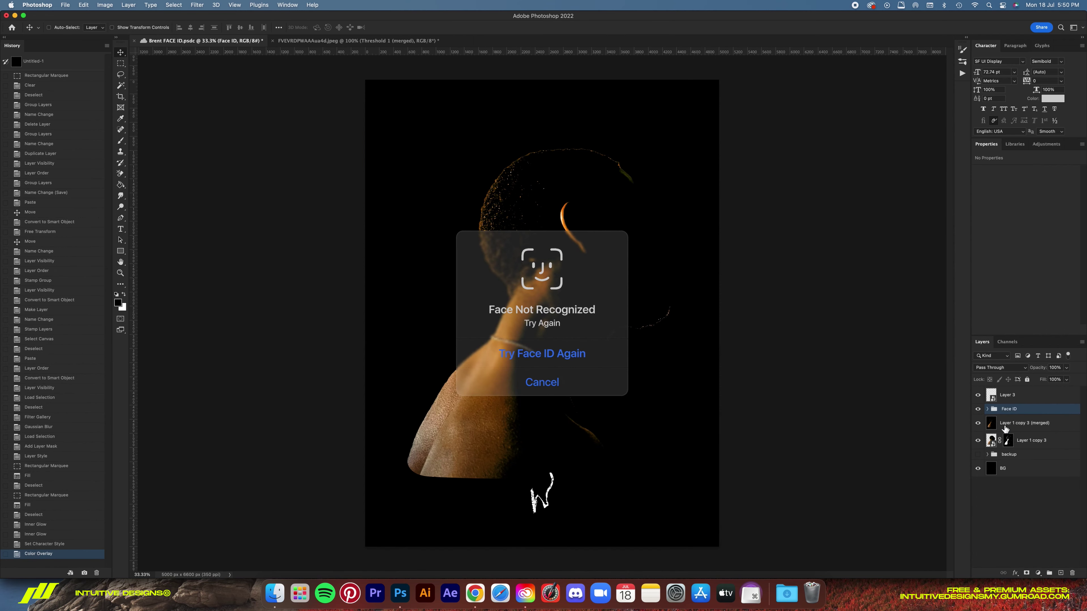
Put the Box group in place of the merged box and move Layer 4's unlinked mask up under the dialog
left_click_drag(1028, 523, 1004, 424)
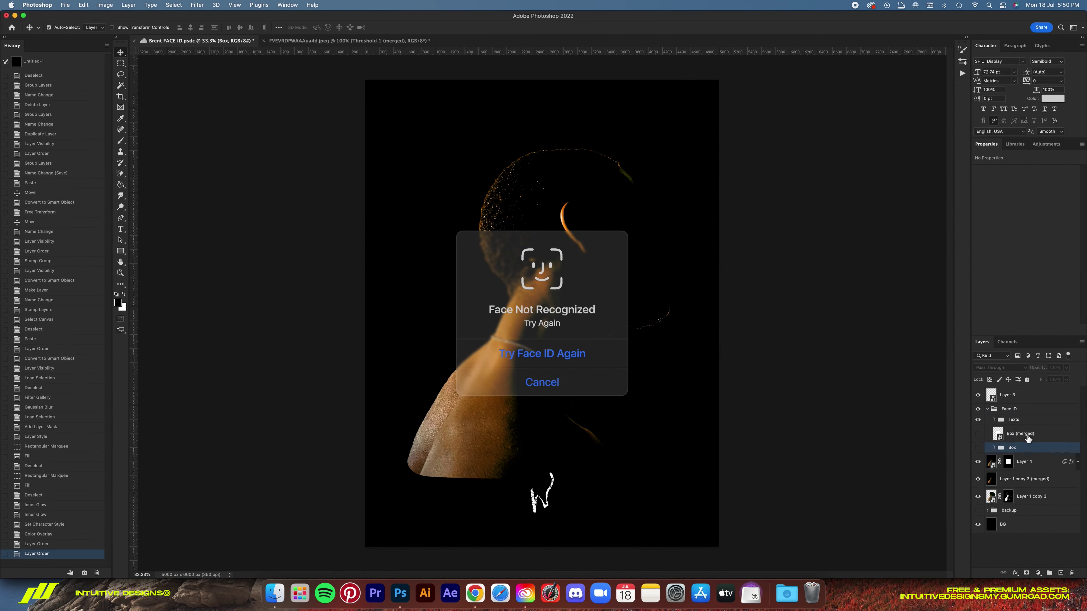
left_click(1001, 423)
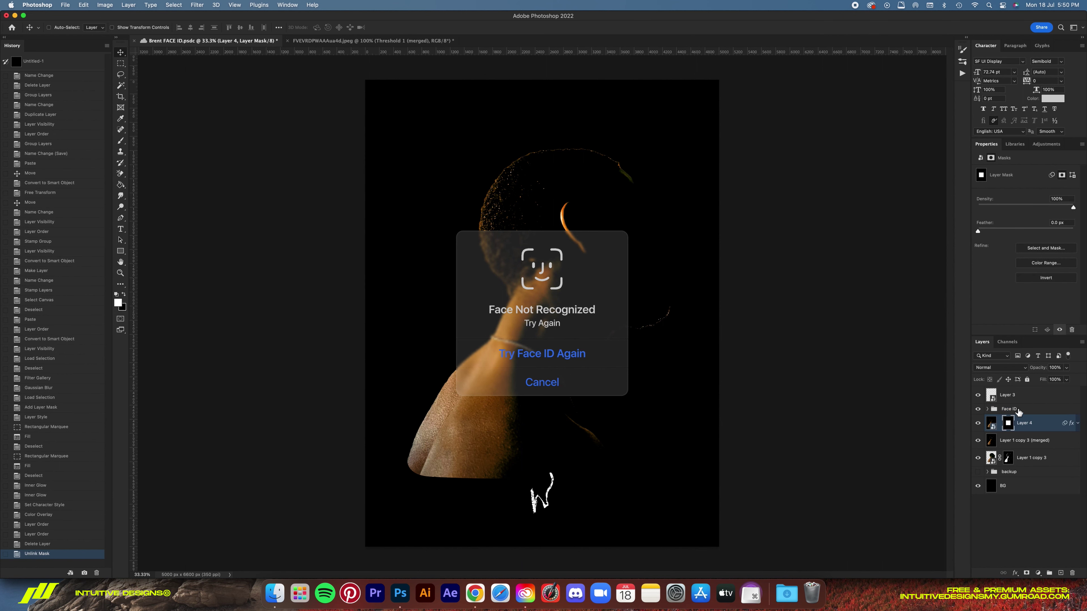
mouse_move(655, 337)
left_mouse_down()
mouse_move(655, 303)
mouse_move(612, 285)
left_mouse_up()
key("super+minus")
key("super+minus")
key("super+minus")
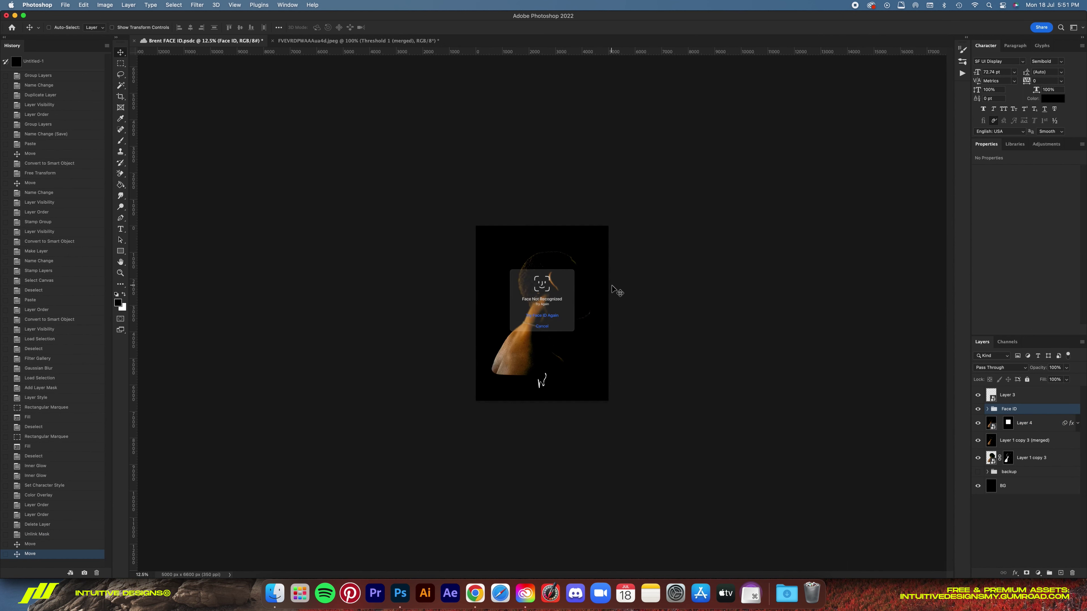
key("super+equal")
key("super+equal")
key("super+equal")
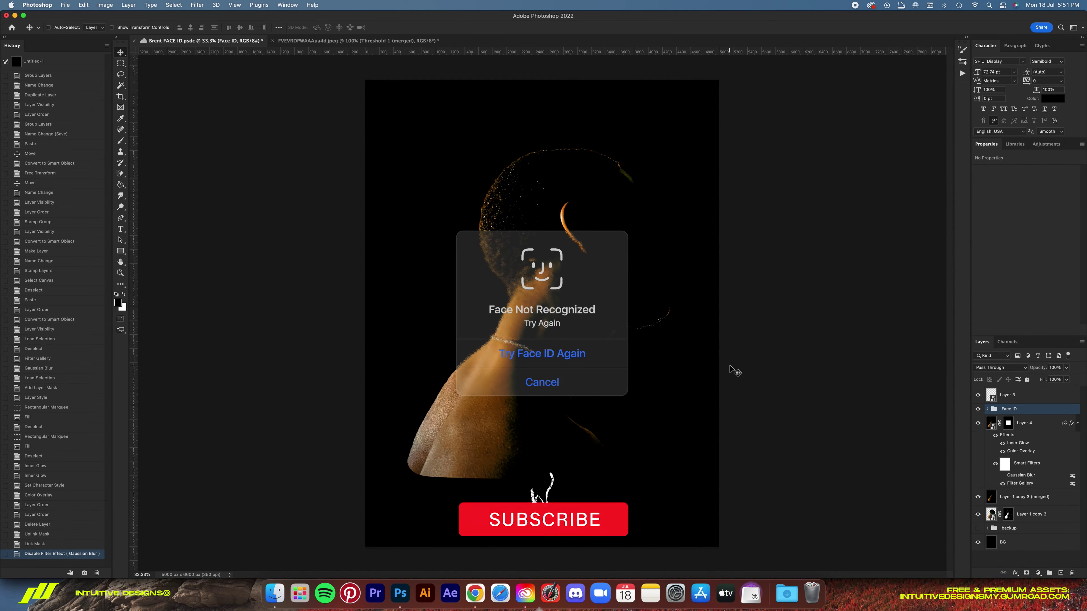
Toggle the backdrop's Gaussian Blur off and back on to compare the dialog panel
key("super+equal")
key("super+equal")
key("super+equal")
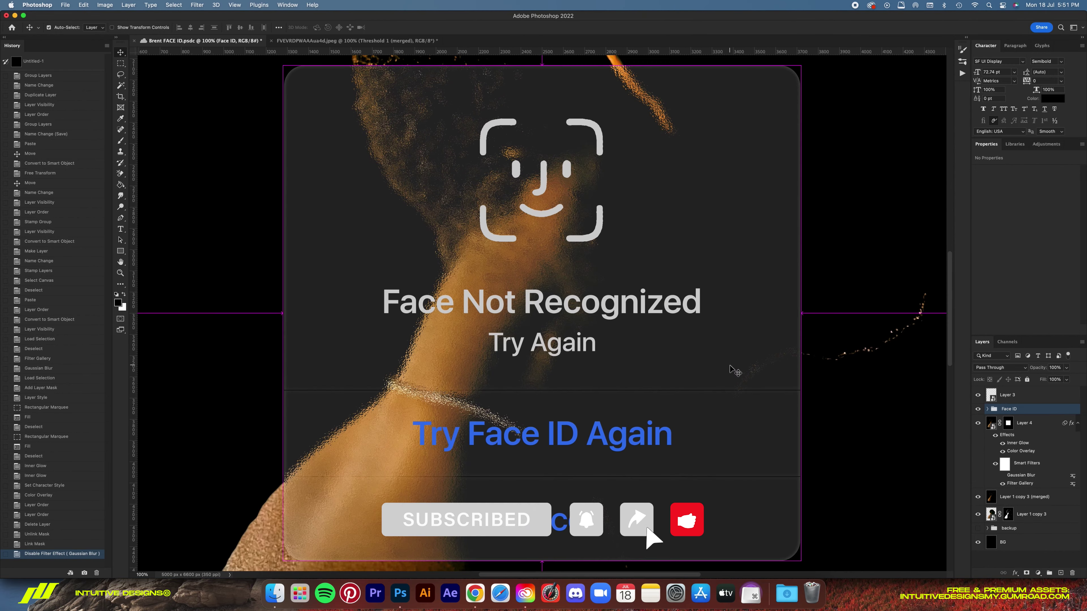
key("super+equal")
key("super+minus")
key("super+minus")
key("super+minus")
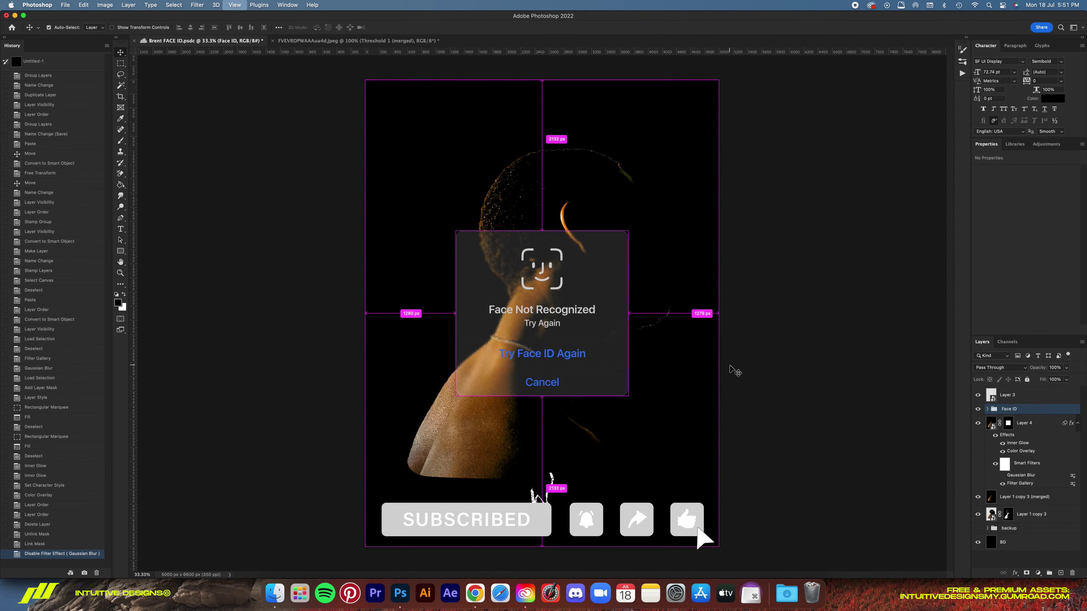
key("super+minus")
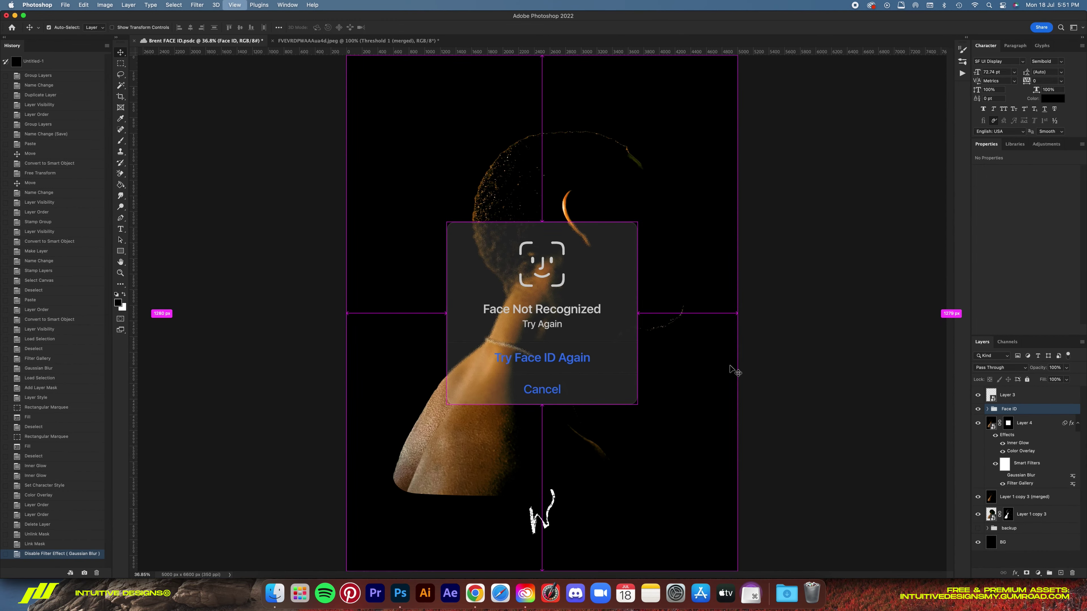
key("super+equal")
key("super+1")
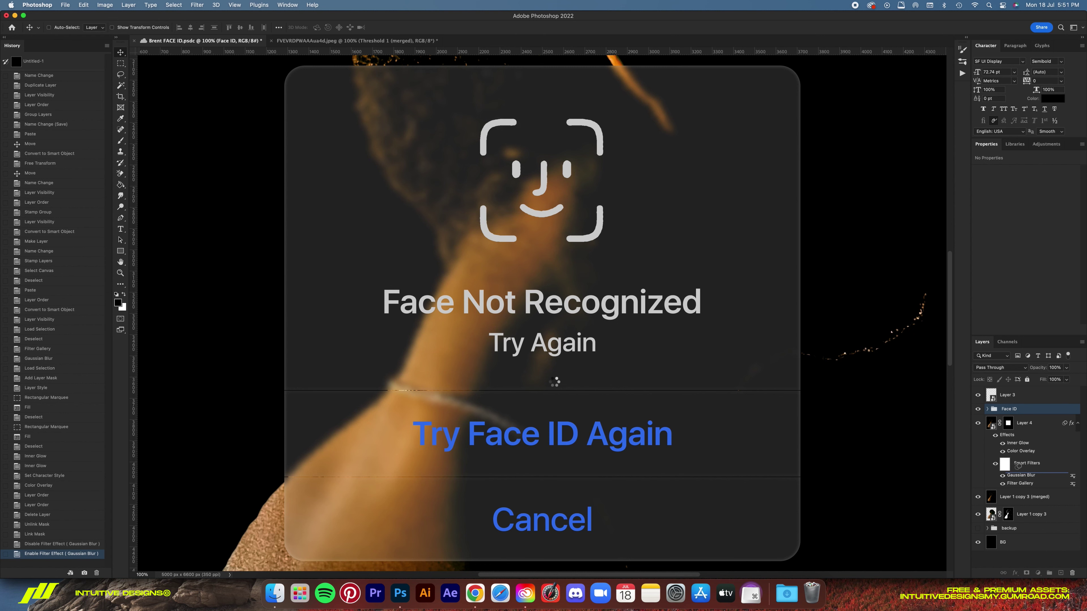
Move Filter Gallery above Gaussian Blur and set the blur radius to 40 pixels
left_click_drag(1018, 466, 1019, 471)
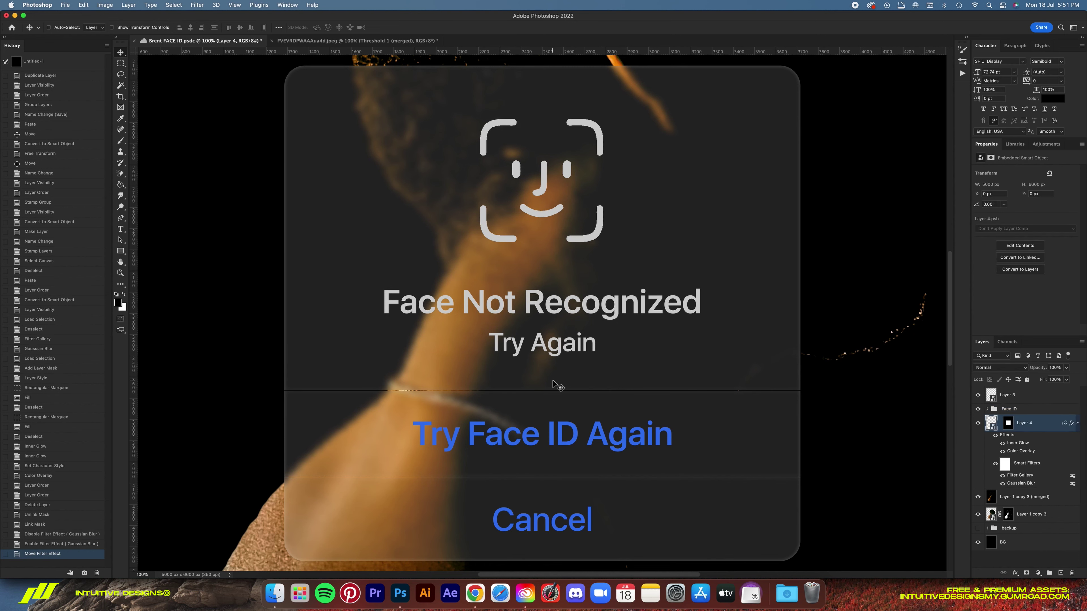
double_click(1022, 484)
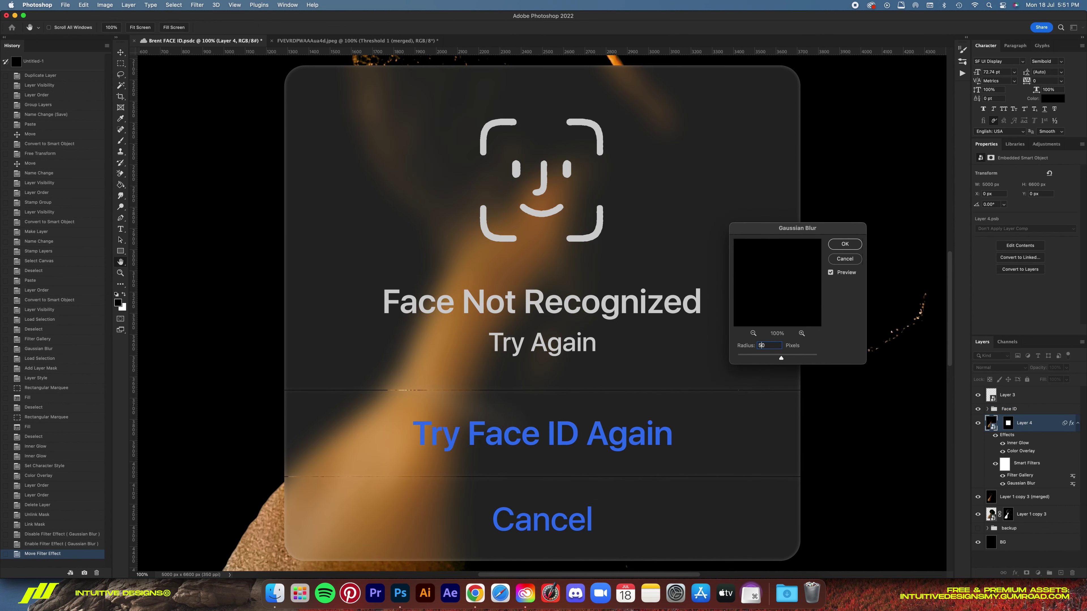
key("Return")
key("super+0")
Relink and resize the backdrop mask, then retarget Layer 4 and test moving the signature
left_click(611, 376)
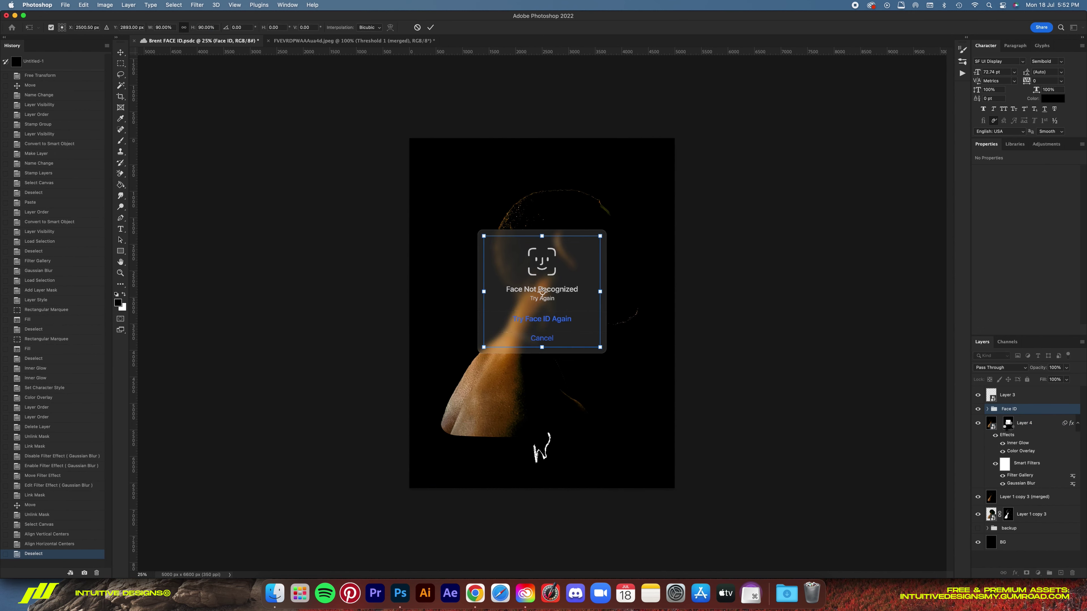
key("Return")
key("super+0")
left_click(1027, 423)
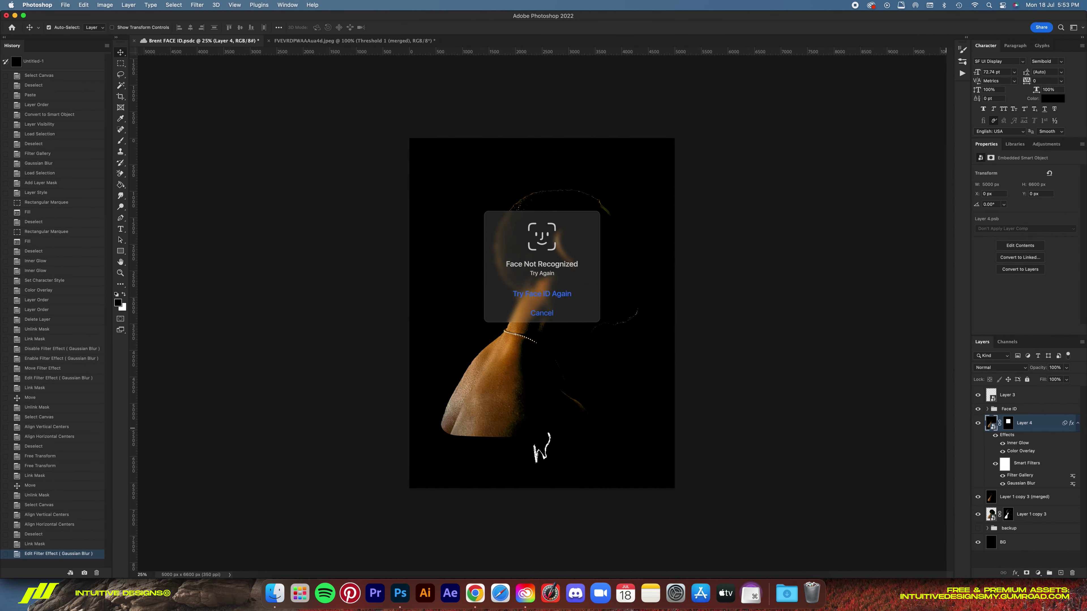
left_click_drag(552, 464, 552, 285)
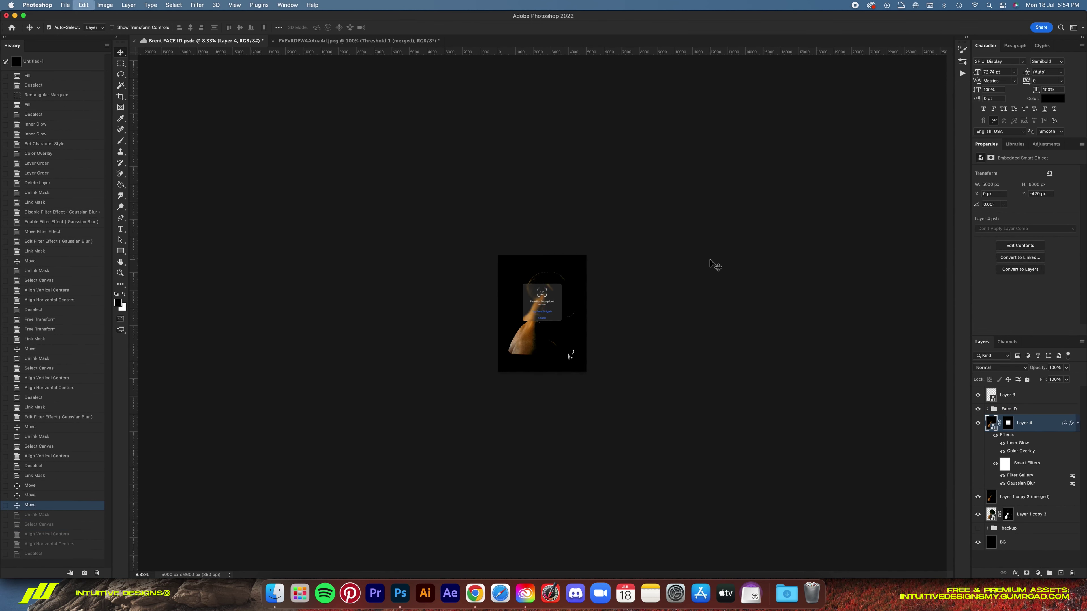
key("super+z")
key("super+equal")
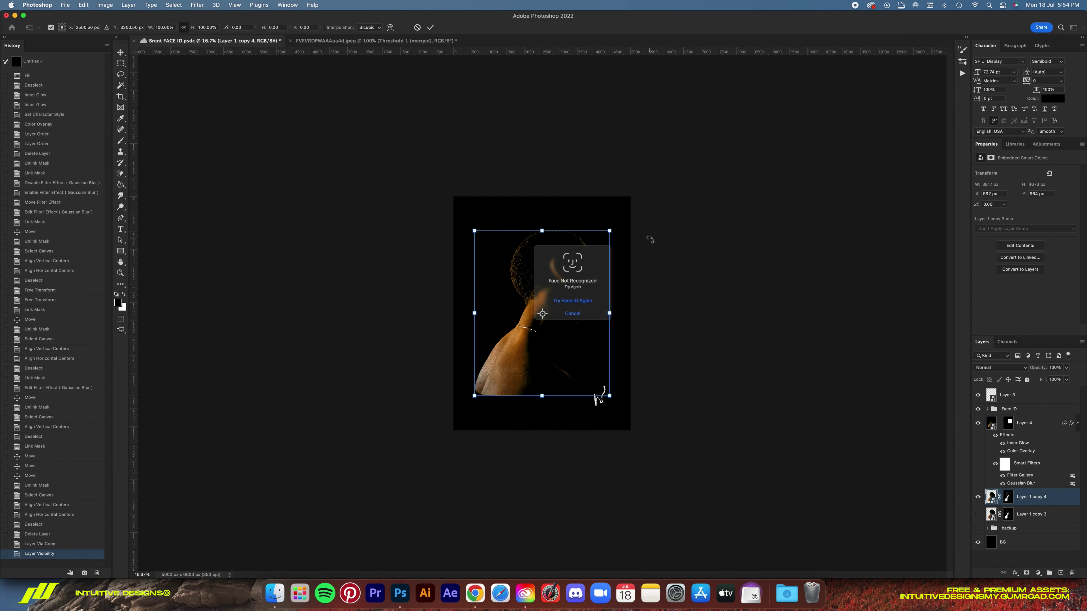
Rotate the duplicated portrait about -18° and centre it horizontally on the canvas
left_click_drag(651, 240, 667, 250)
key("Return")
right_click(1009, 496)
key("ctrl+a")
left_click(191, 28)
key("ctrl+d")
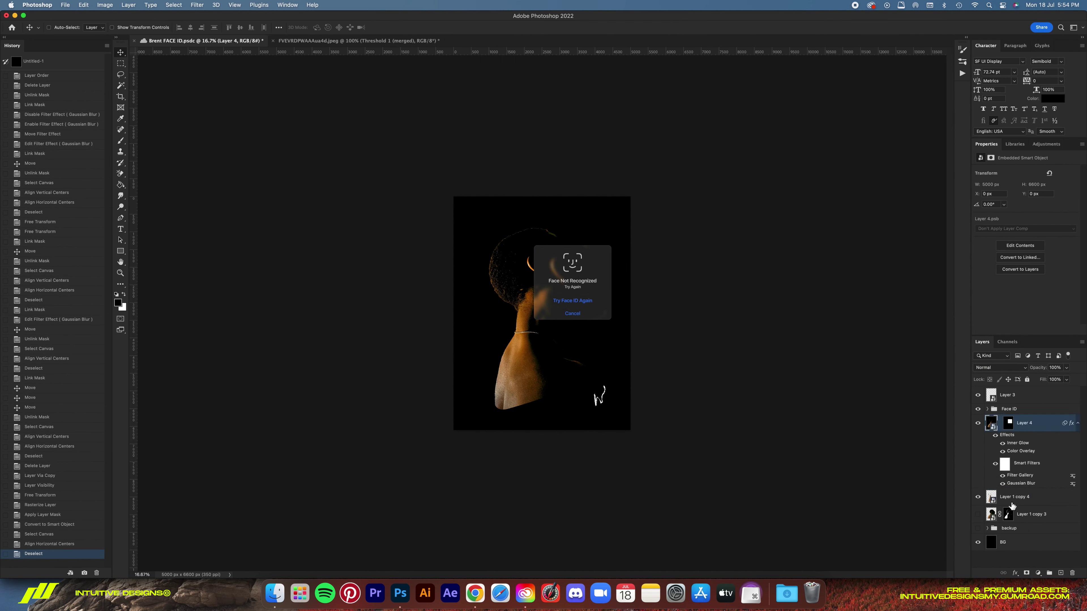
Apply a Free Transform to the blur backdrop layer and zoom in on the poster
key("ctrl+t")
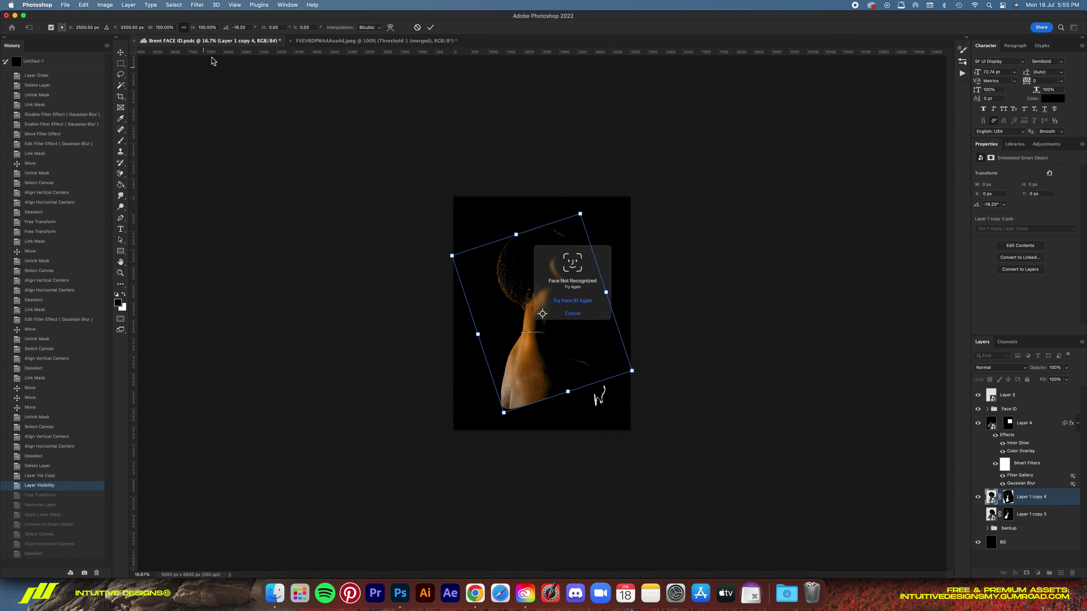
left_click(1014, 437)
key("ctrl+t")
key("Return")
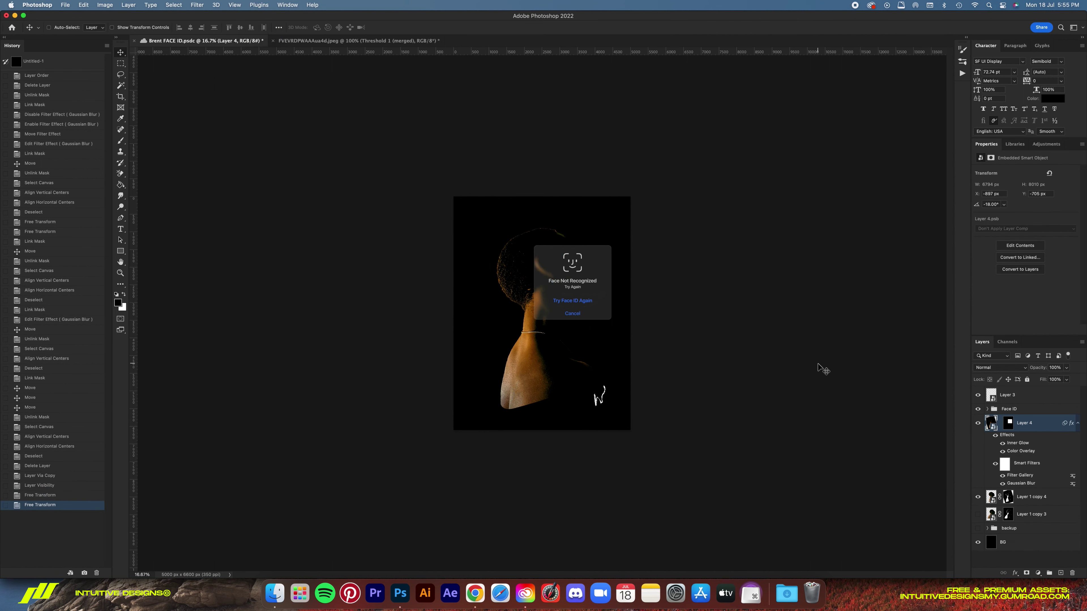
double_click(978, 423)
double_click(978, 423)
key("ctrl+plus")
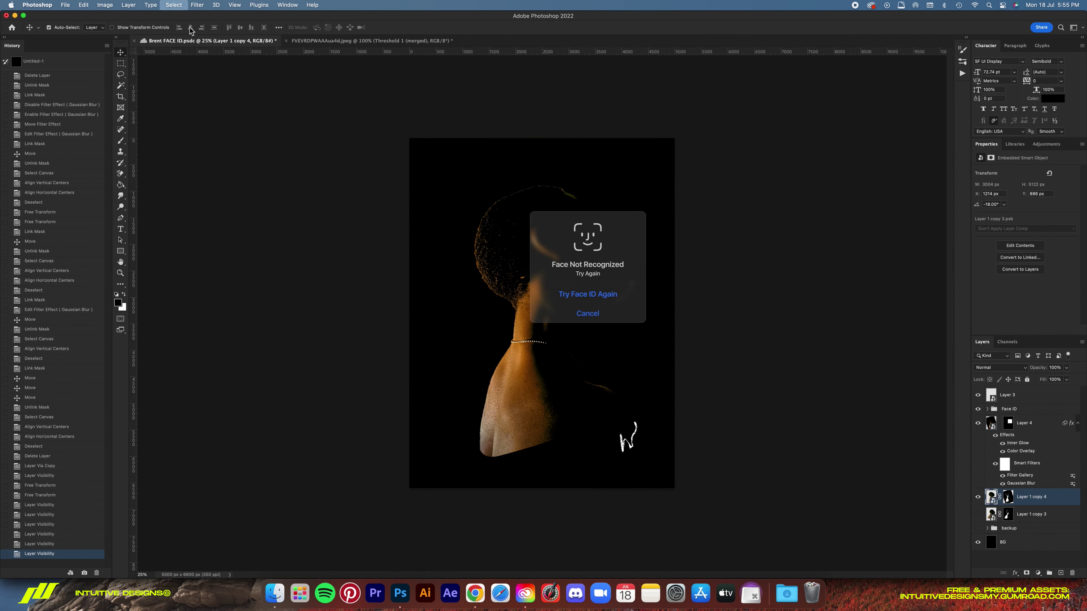
Centre the layer horizontally and vertically, then move the Face ID dialog up over the head
key("ctrl+a")
left_click(190, 27)
left_click(240, 27)
key("ctrl+d")
left_click_drag(715, 262, 667, 269)
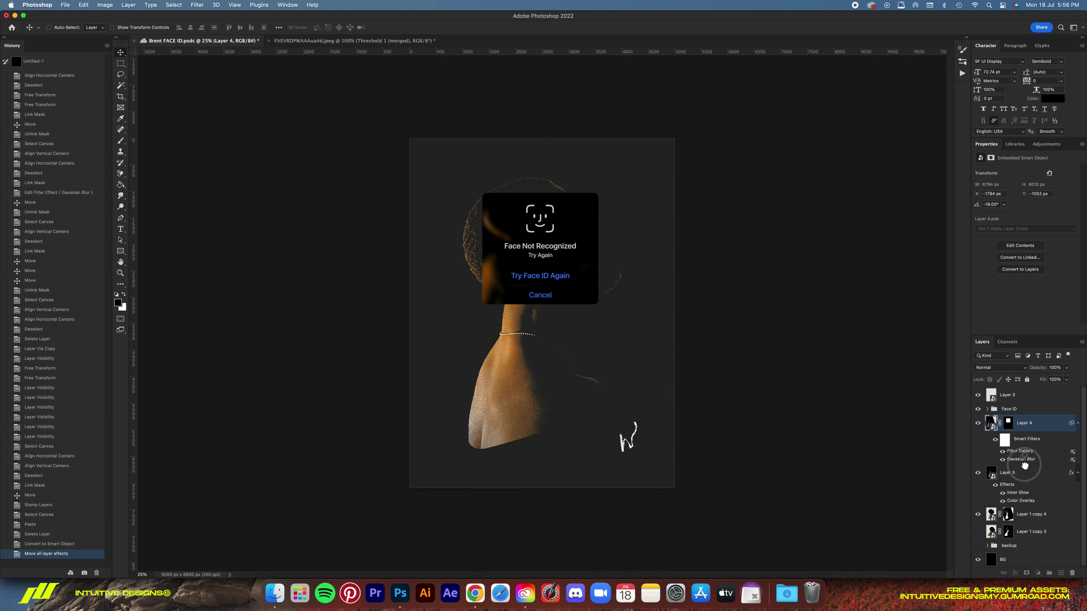
Move the signature W near the bottom, start renaming it 'Wasteland Logo', then undo the move
left_click(1011, 404)
mouse_move(668, 431)
left_mouse_down()
mouse_move(578, 427)
mouse_move(599, 457)
left_mouse_up()
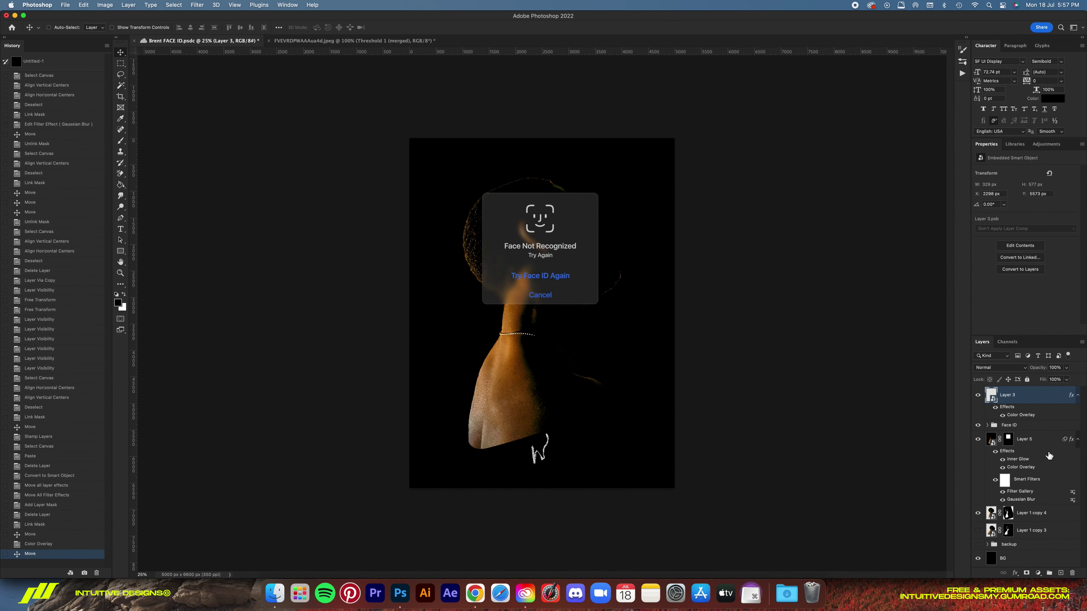
double_click(1008, 394)
type("Wasteland Logo")
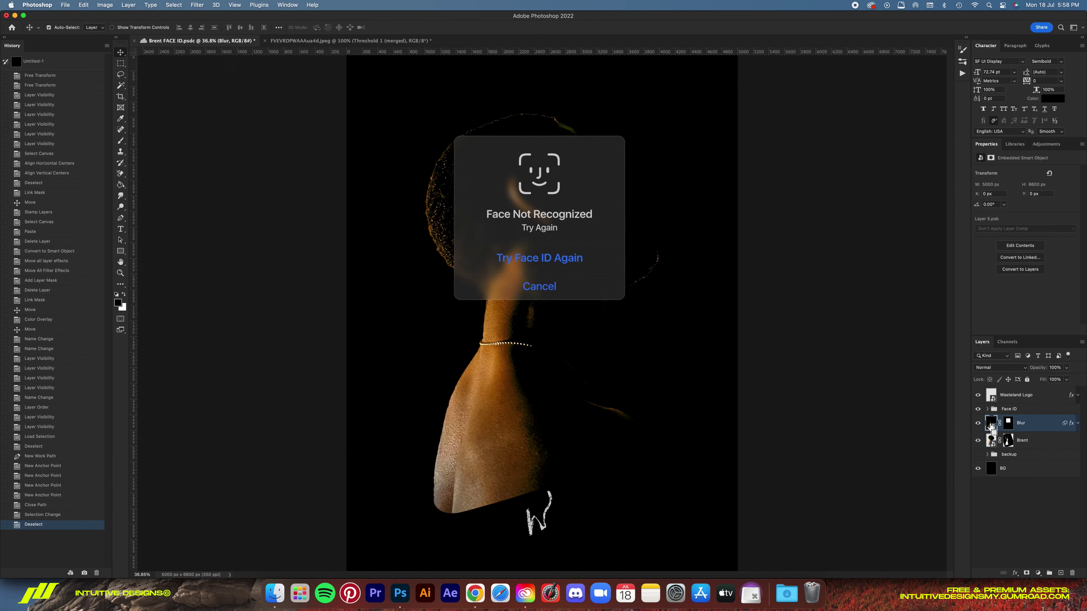
key("super+z")
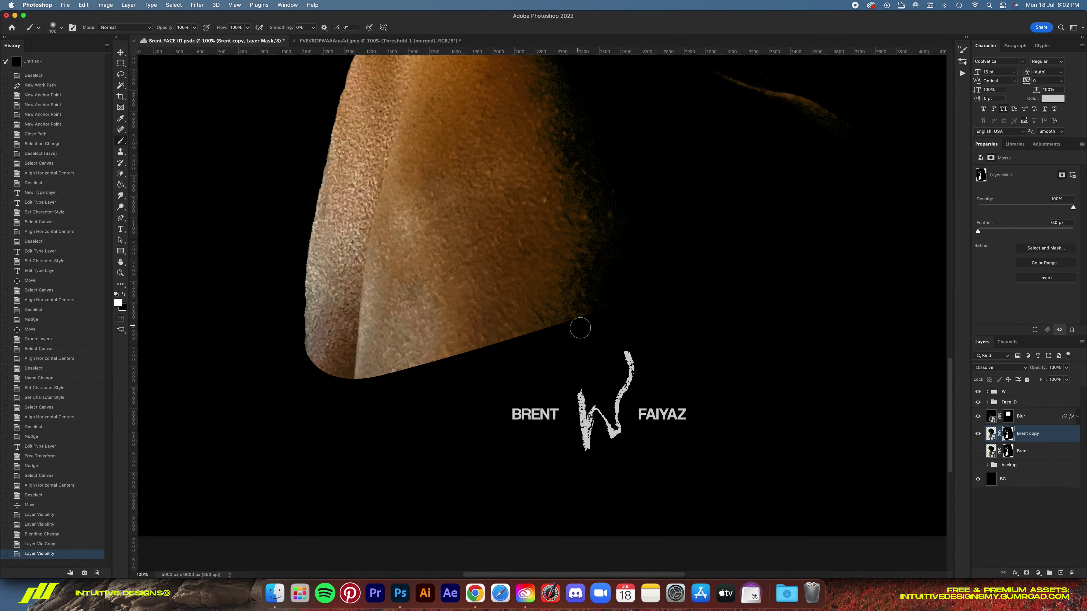
Brush away the Brent copy's lower-left shoulder edge in its mask with a large soft brush
right_click(580, 329)
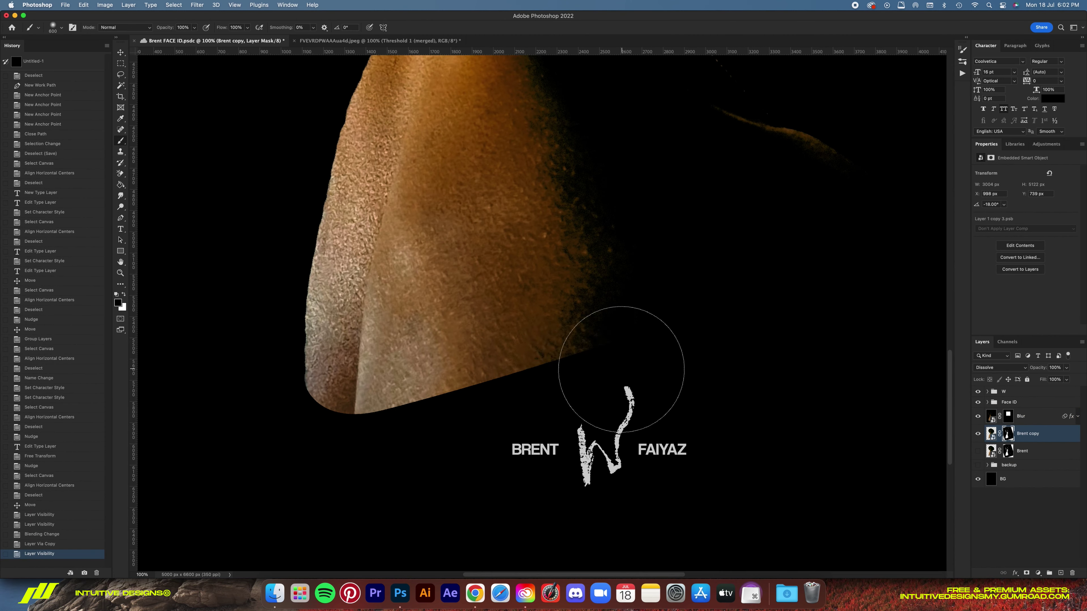
left_click_drag(332, 445, 277, 347)
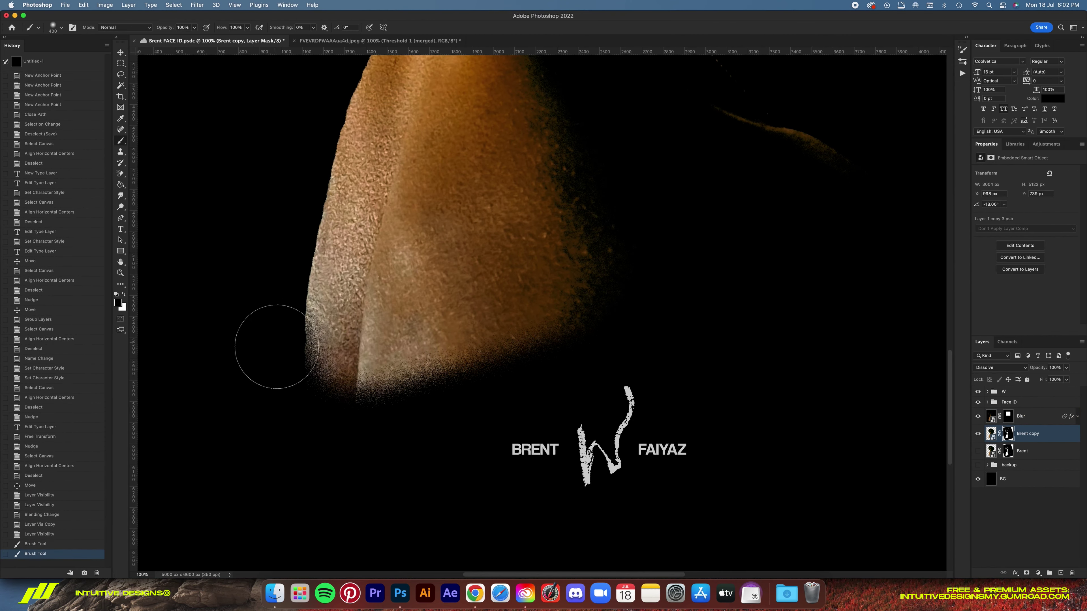
left_click_drag(671, 298, 513, 394)
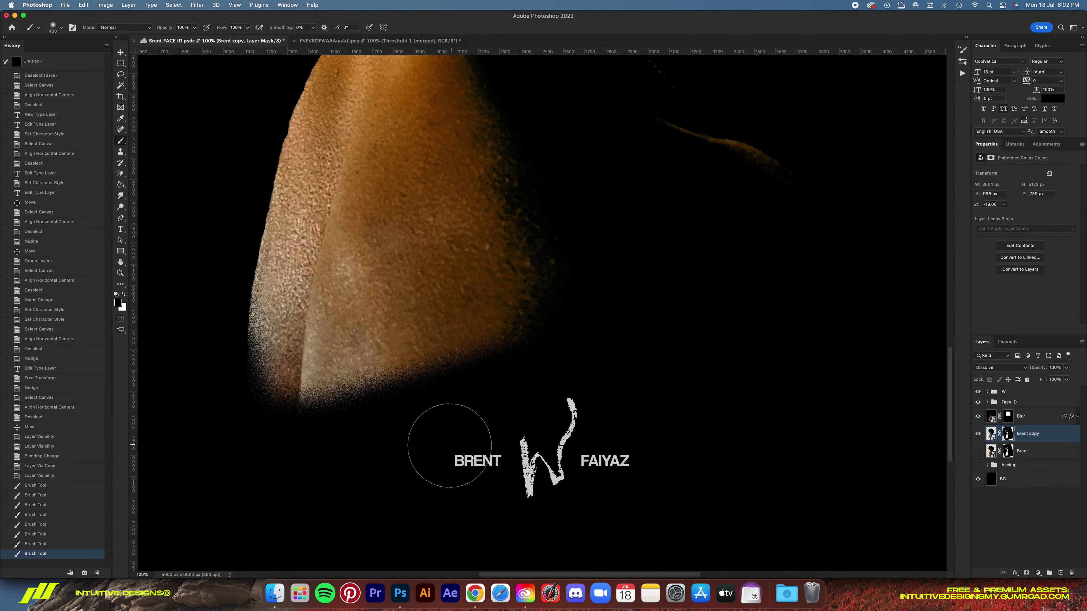